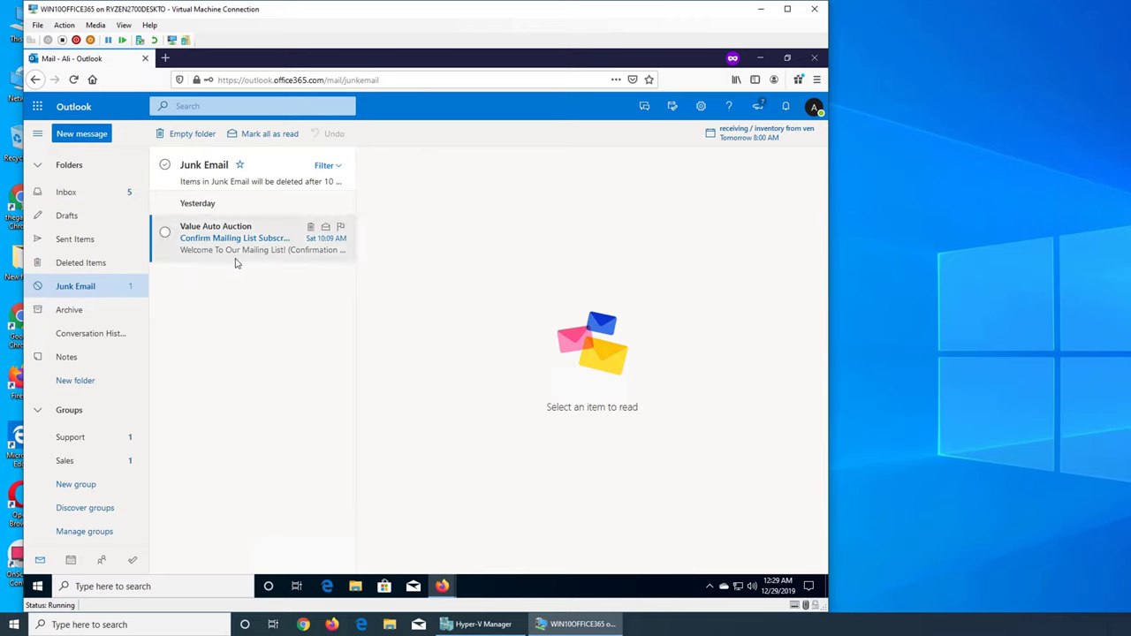
Step: Browse the Outlook Inbox's Focused and Other messages, then go back to Junk Email
left_click(66, 193)
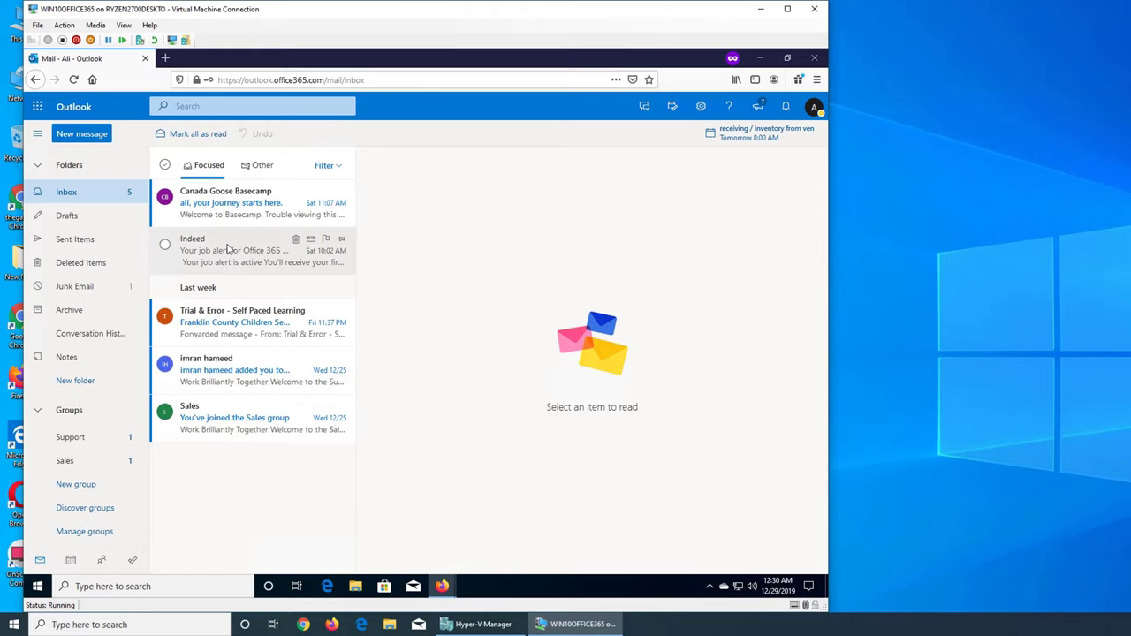
left_click(258, 166)
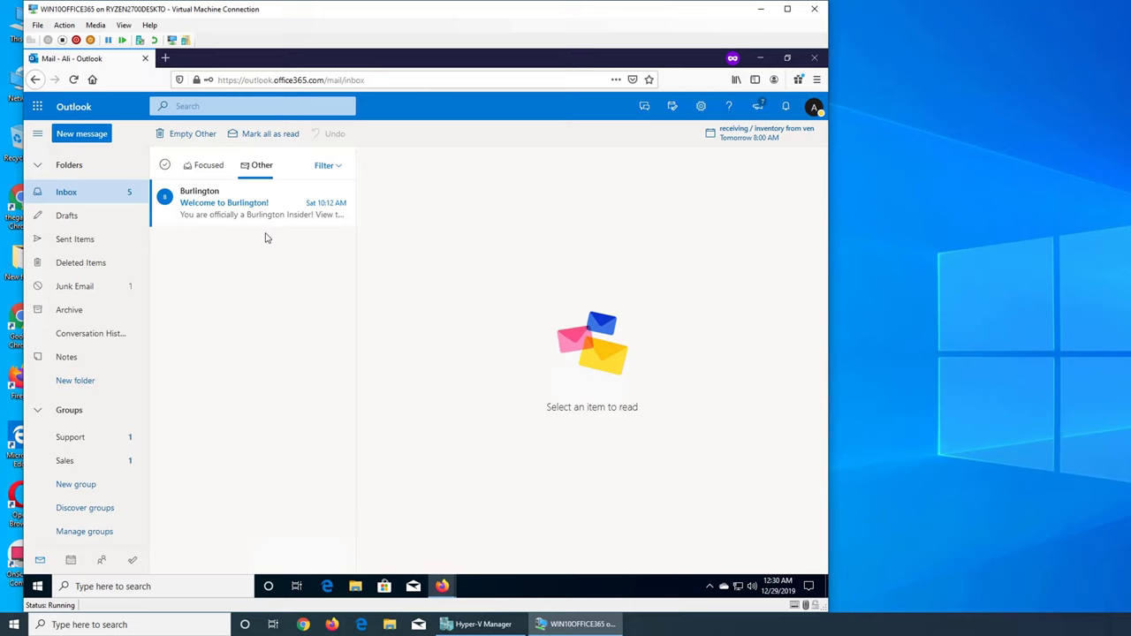
left_click(200, 170)
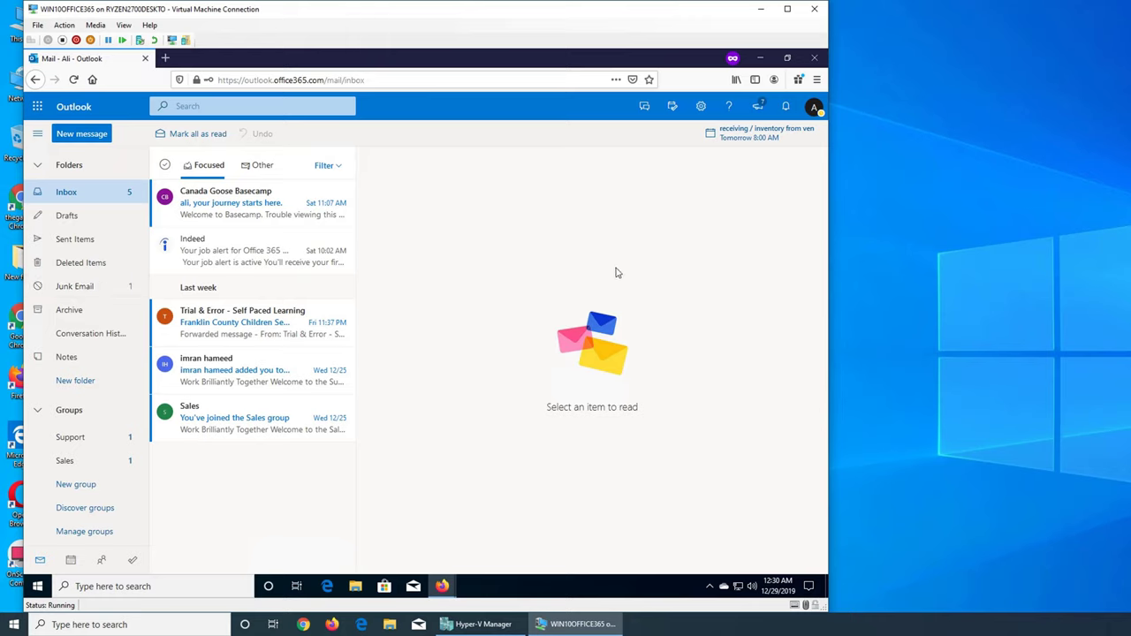
left_click(73, 289)
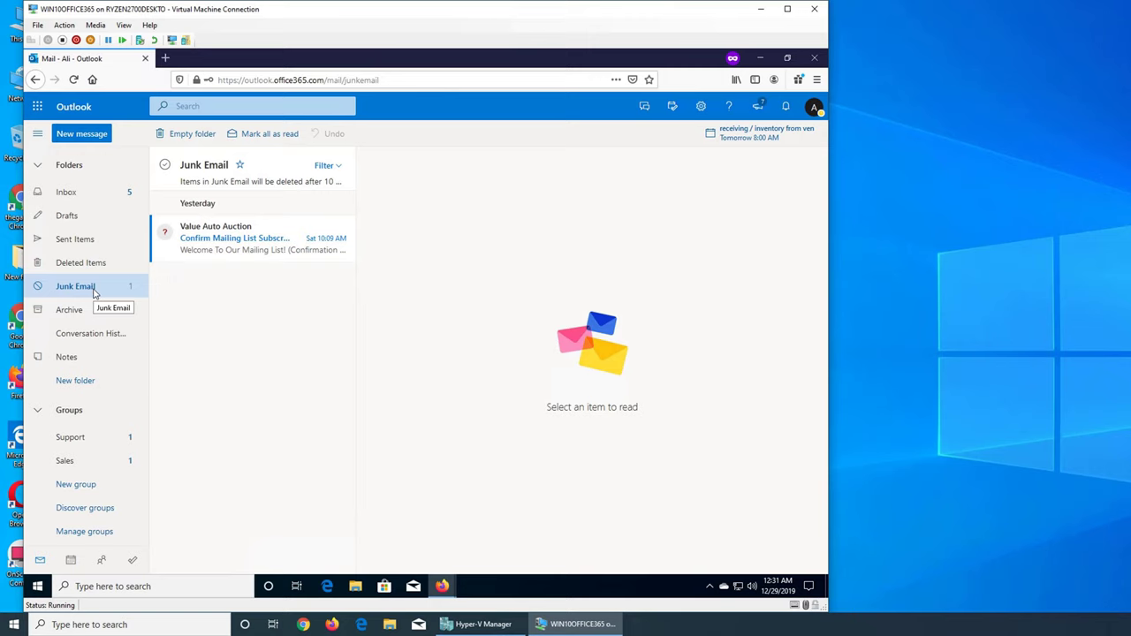
Step: Go to portal.office.com and open the Exchange admin center from the Microsoft 365 admin center
left_click(762, 62)
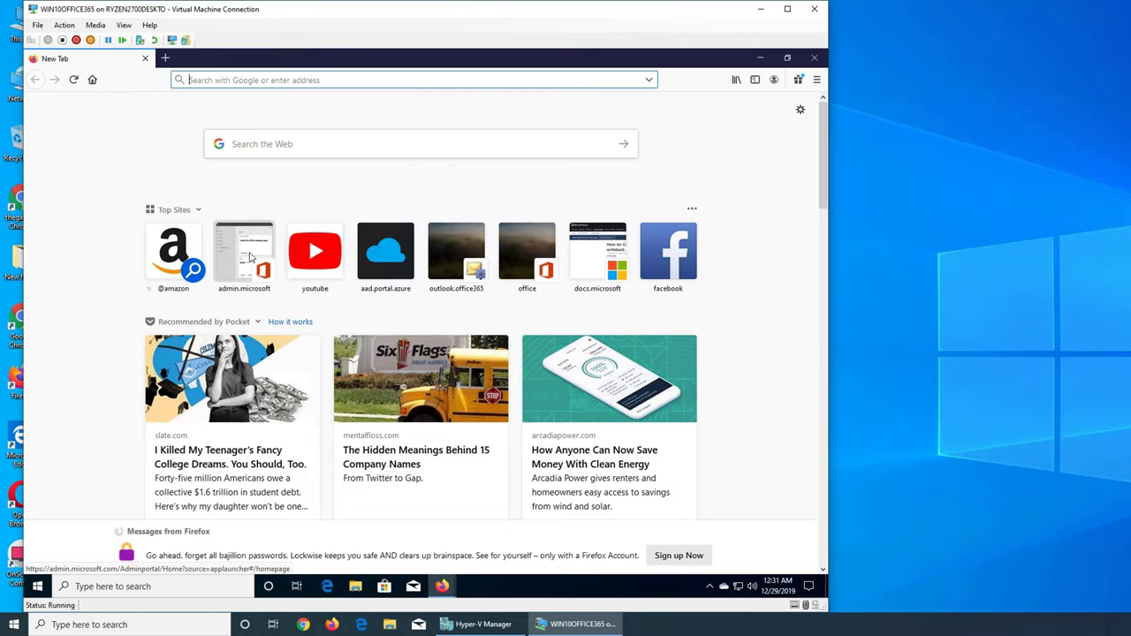
type("portal.office.com/")
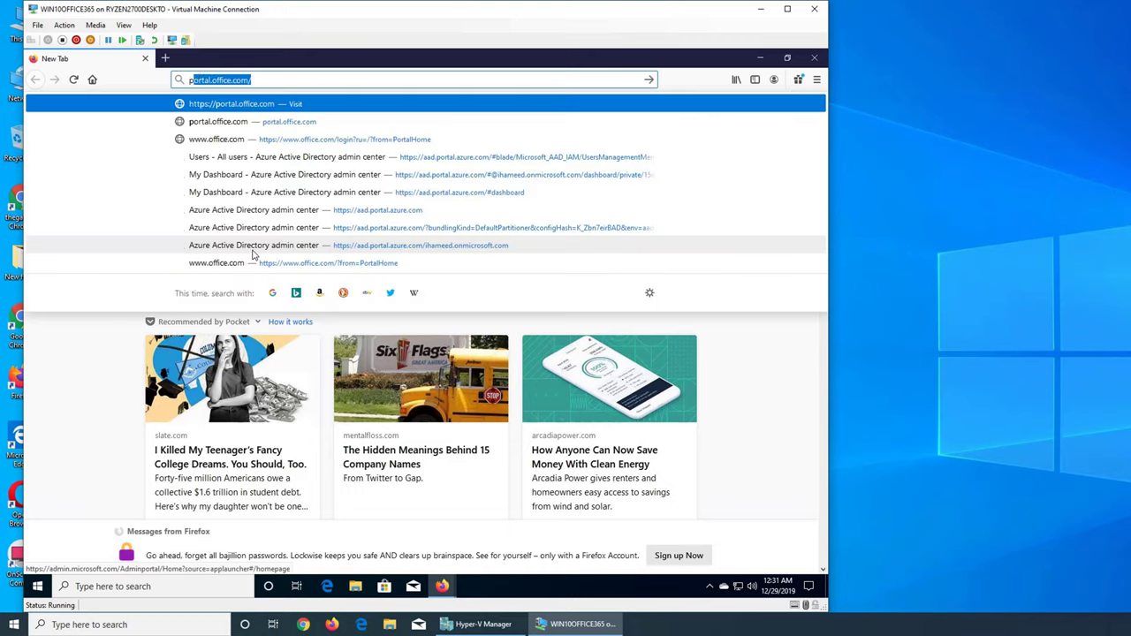
key("Return")
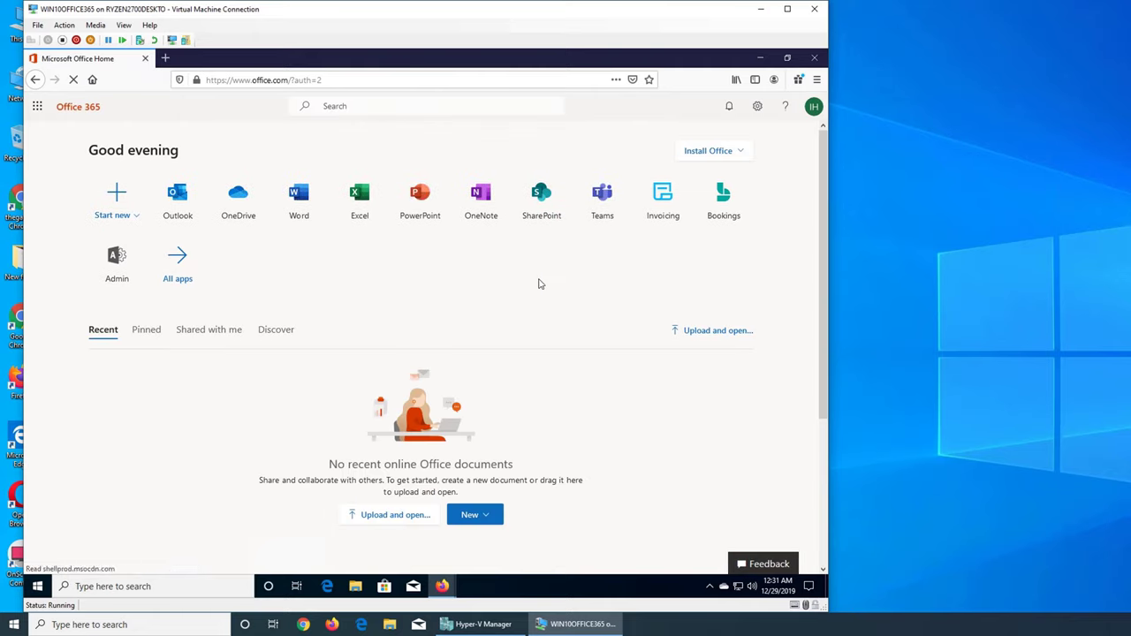
left_click(118, 261)
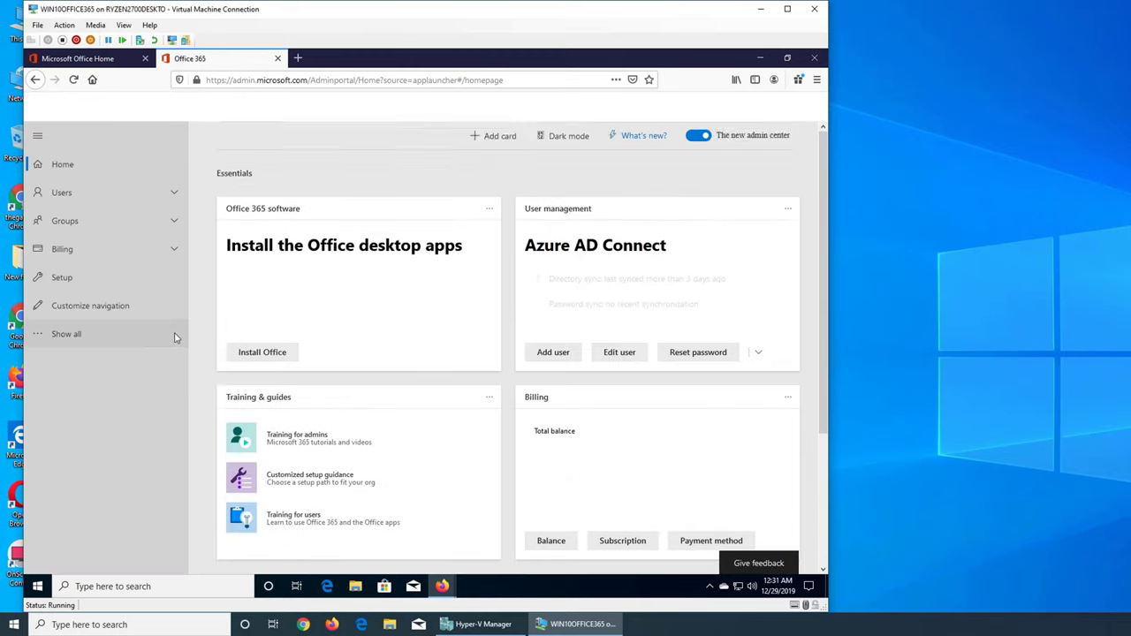
left_click(58, 336)
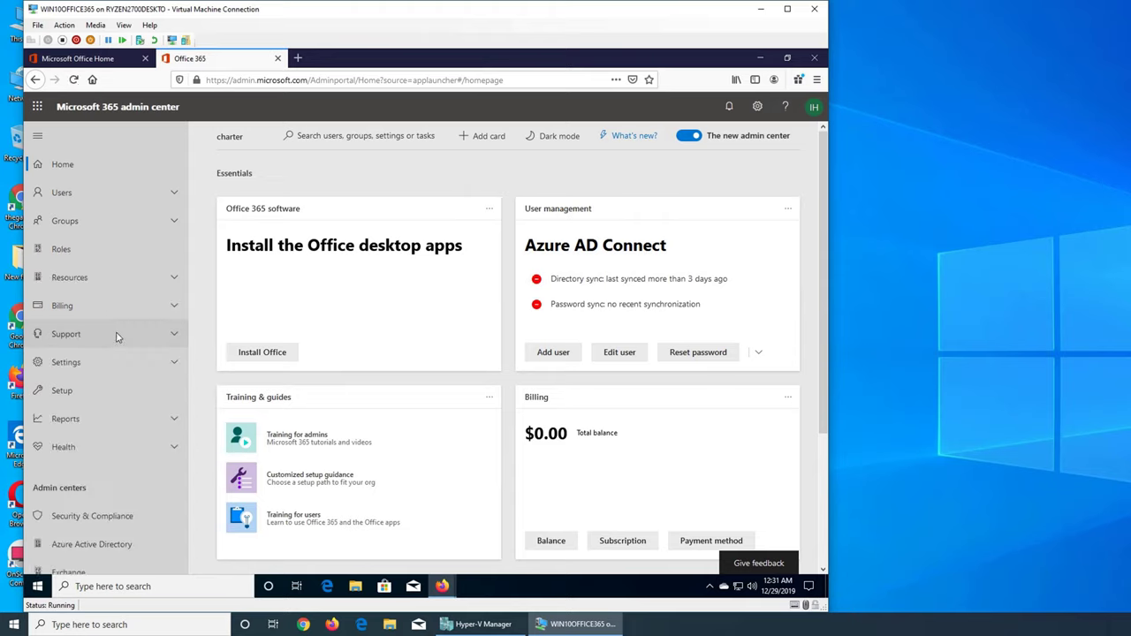
scroll(116, 335, "down", 3)
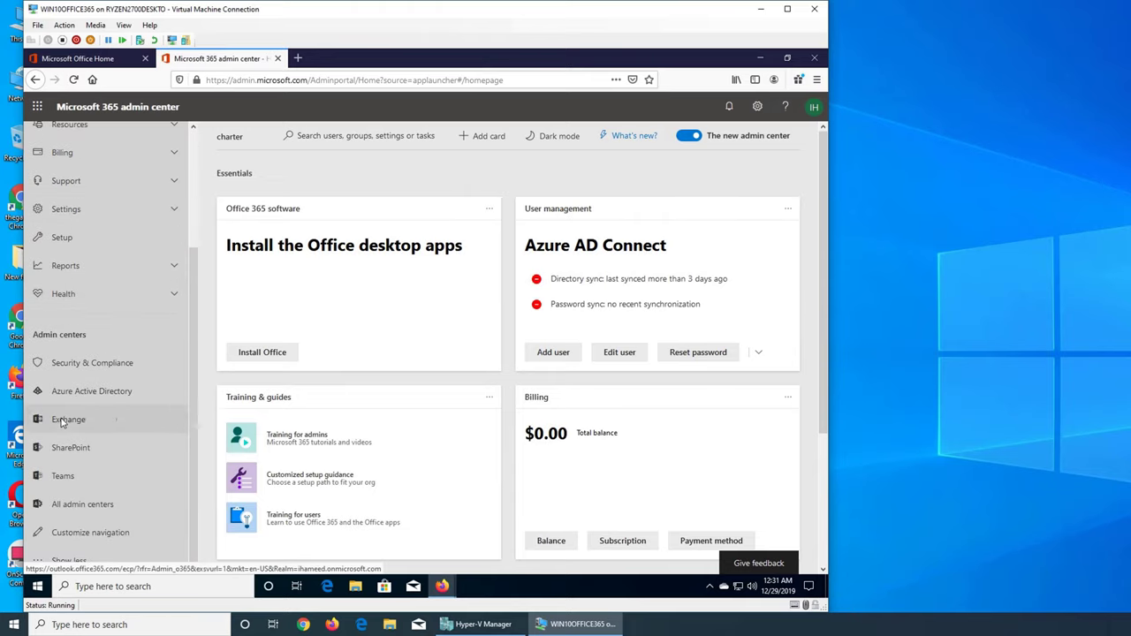
left_click(65, 420)
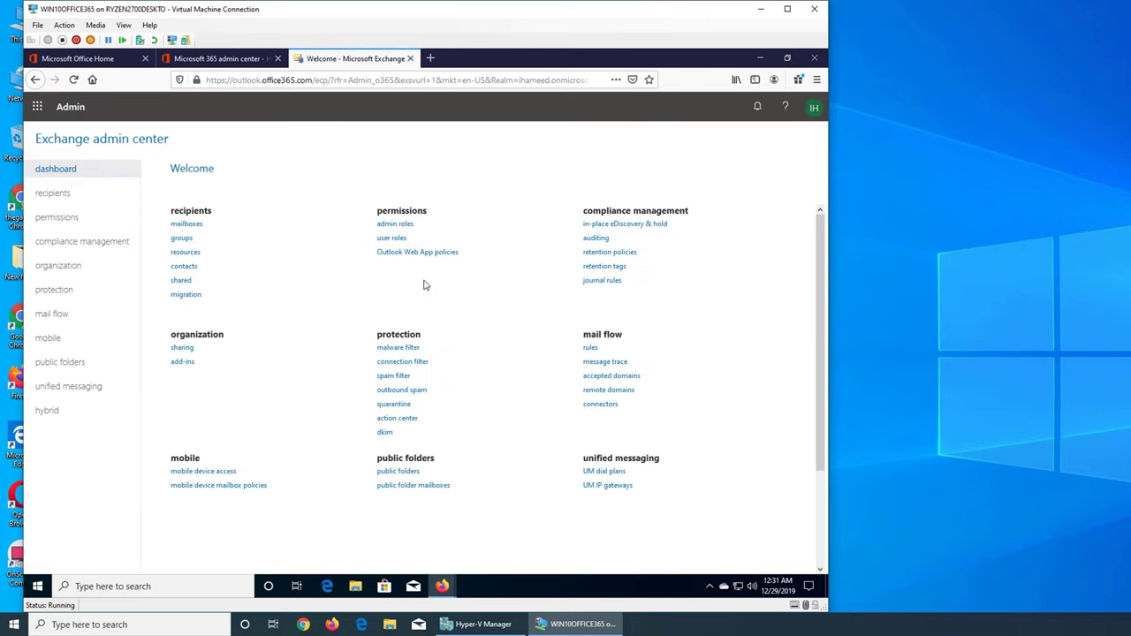
Step: Open protection > spam filter to view the Default policy, which moves spam to Junk Email
left_click(73, 296)
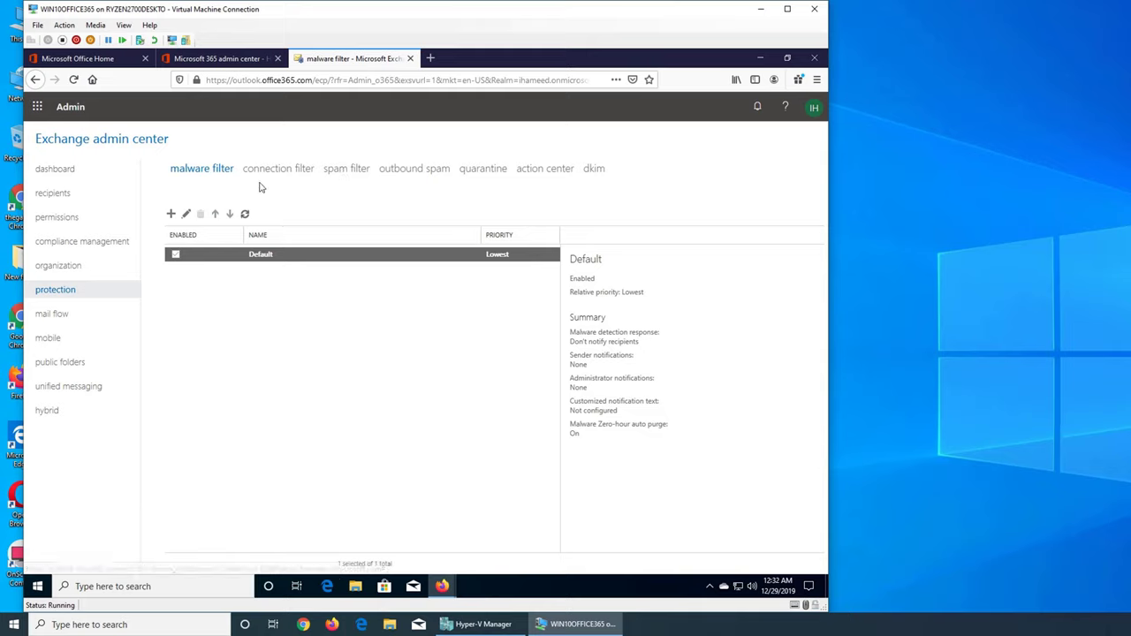
left_click(344, 172)
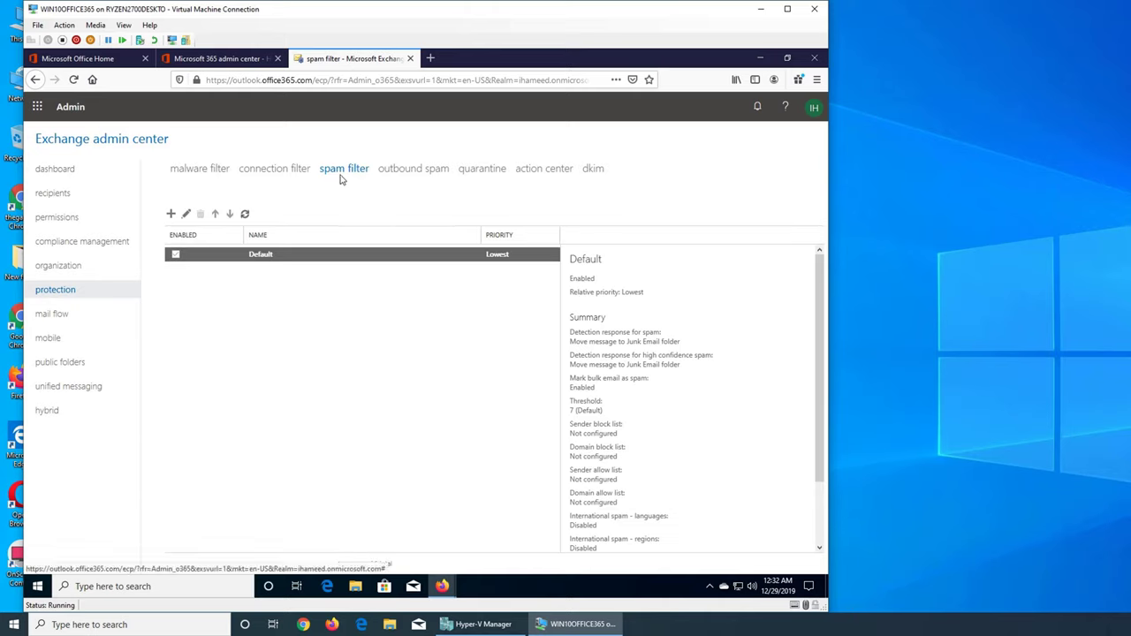
left_click(279, 172)
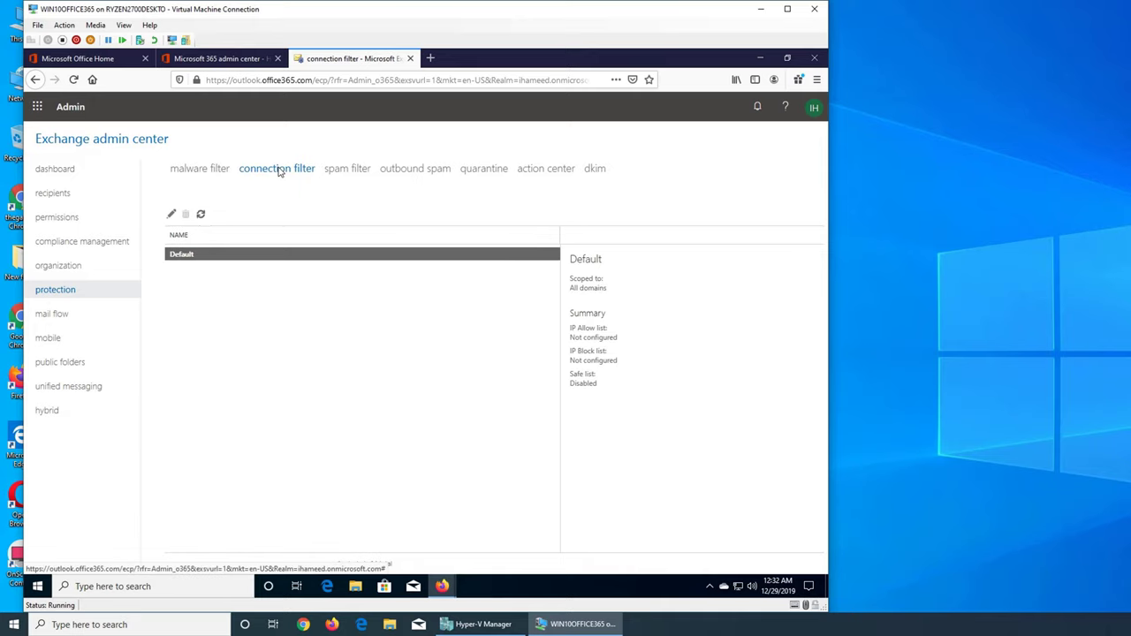
left_click(329, 169)
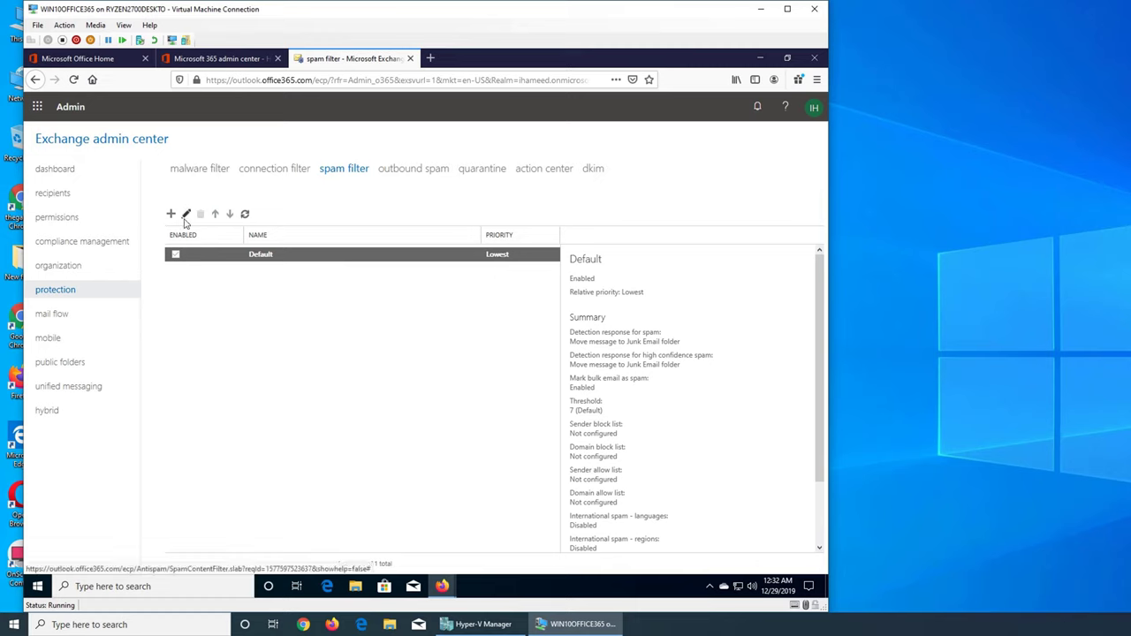
scroll(626, 338, "down", 3)
scroll(638, 345, "up", 3)
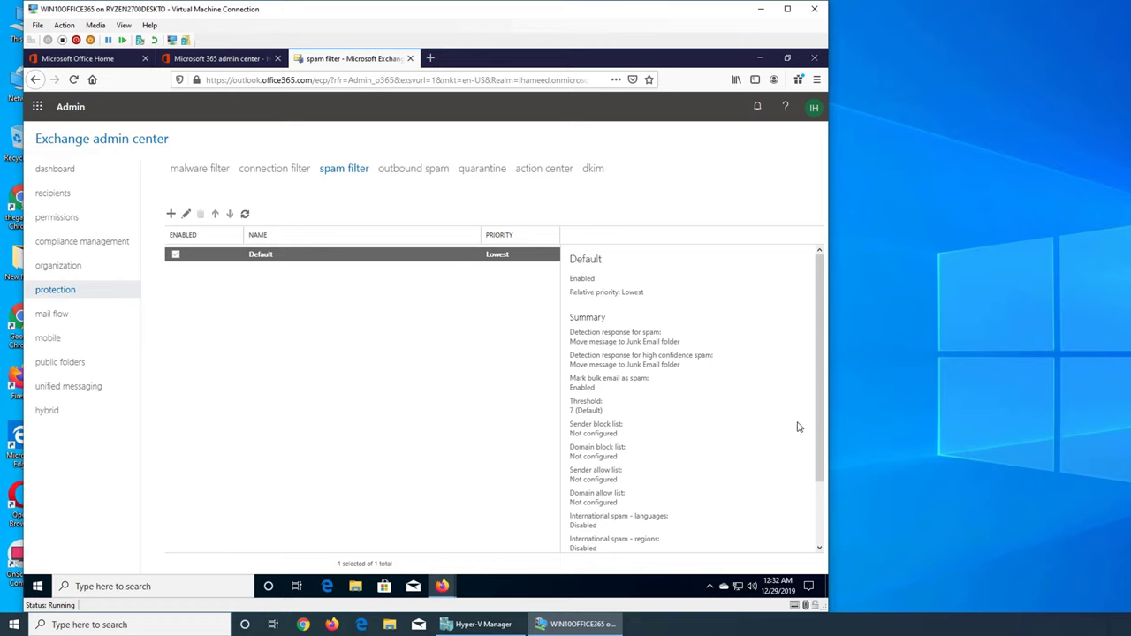
left_click_drag(821, 422, 815, 473)
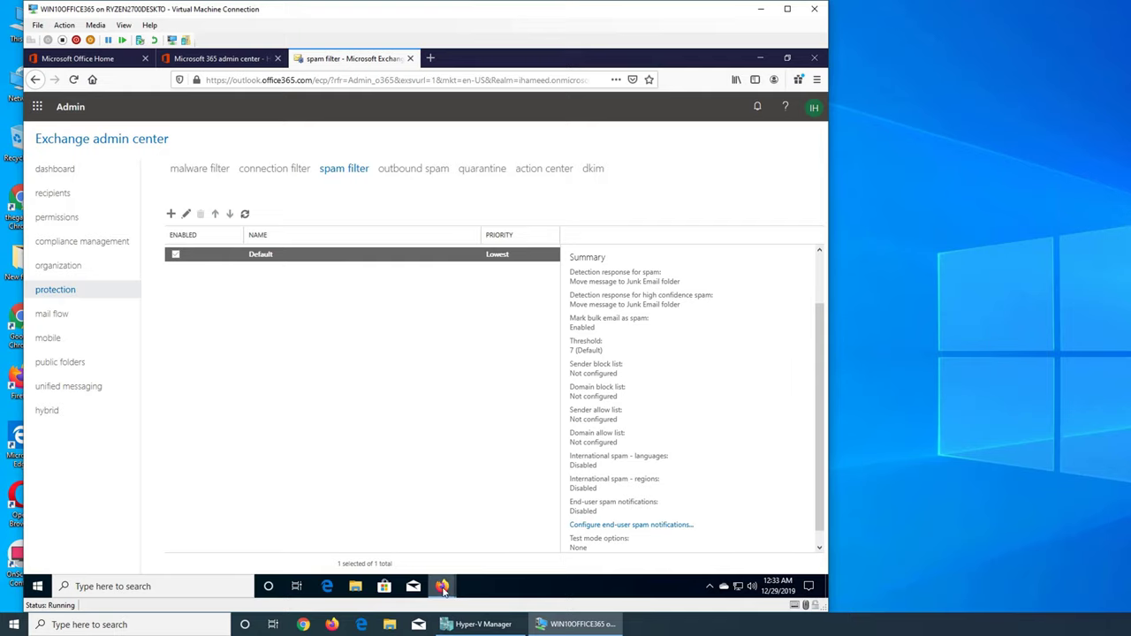
Step: Open the Value Auto Auction 'Confirm Mailing List Subscription' junk message in Outlook and show its actions
mouse_move(450, 575)
left_click(492, 534)
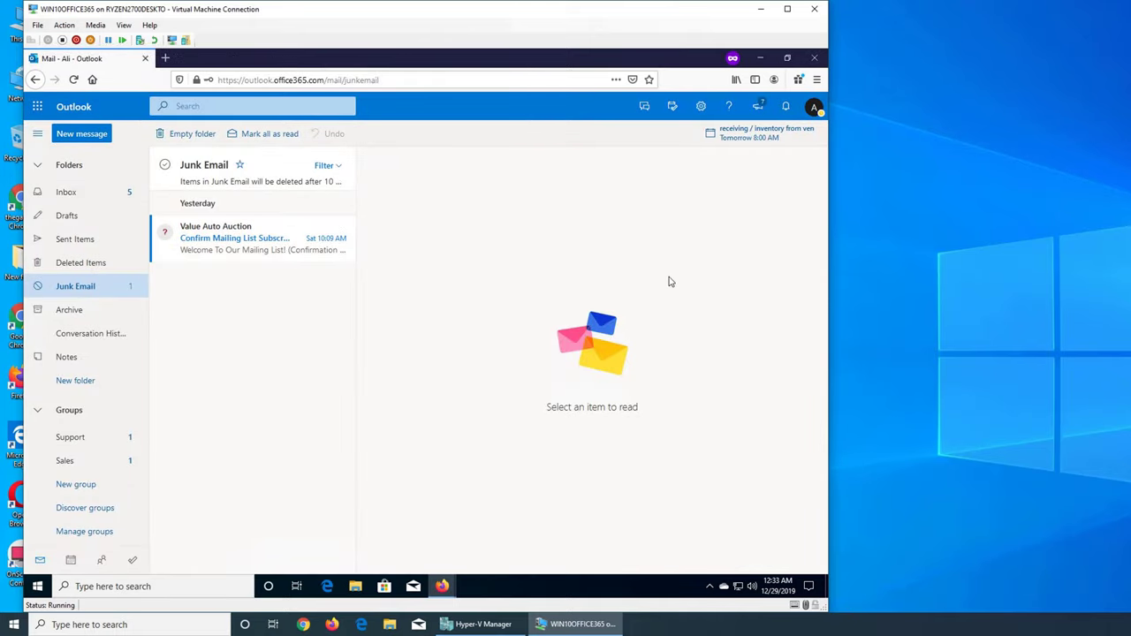
left_click(275, 259)
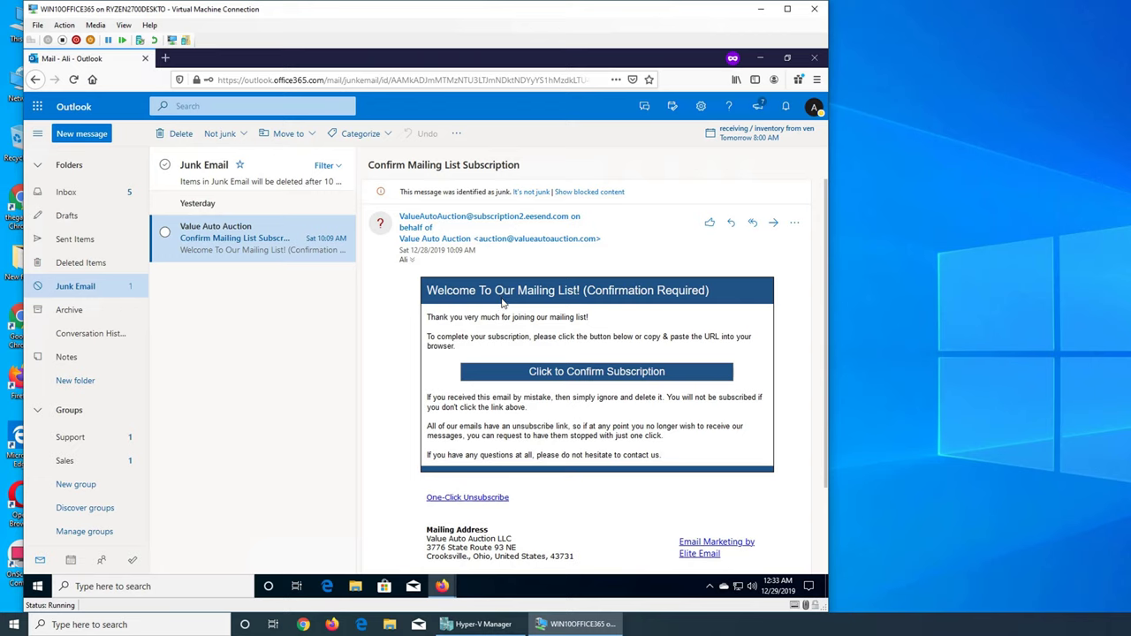
left_click(794, 223)
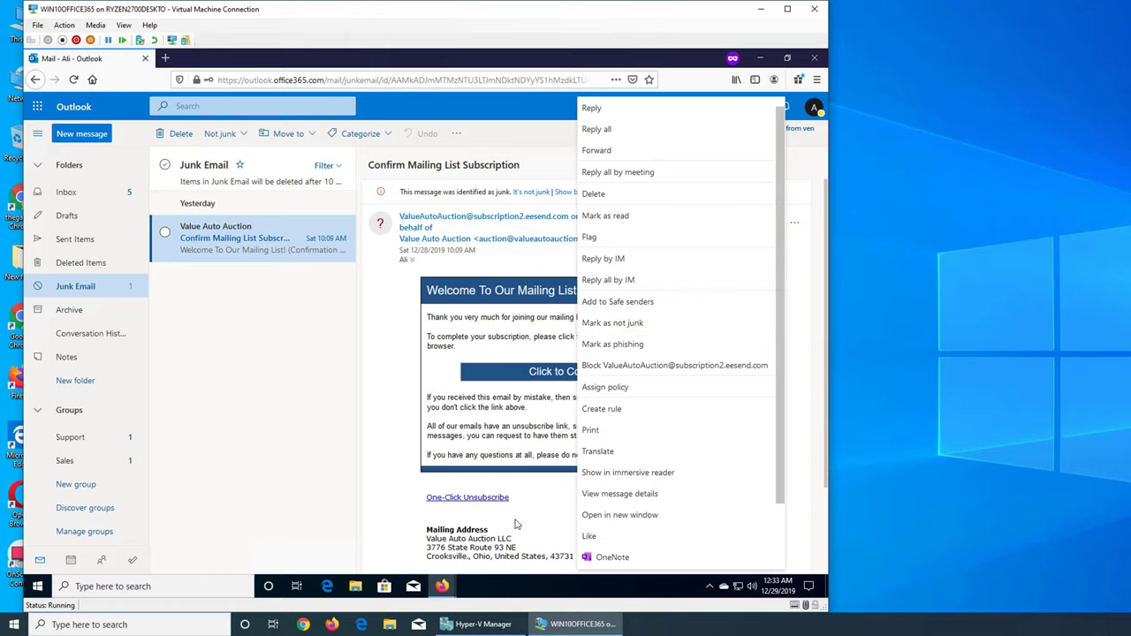
Step: Switch back to the Exchange spam filter window showing the Default policy summary
mouse_move(442, 589)
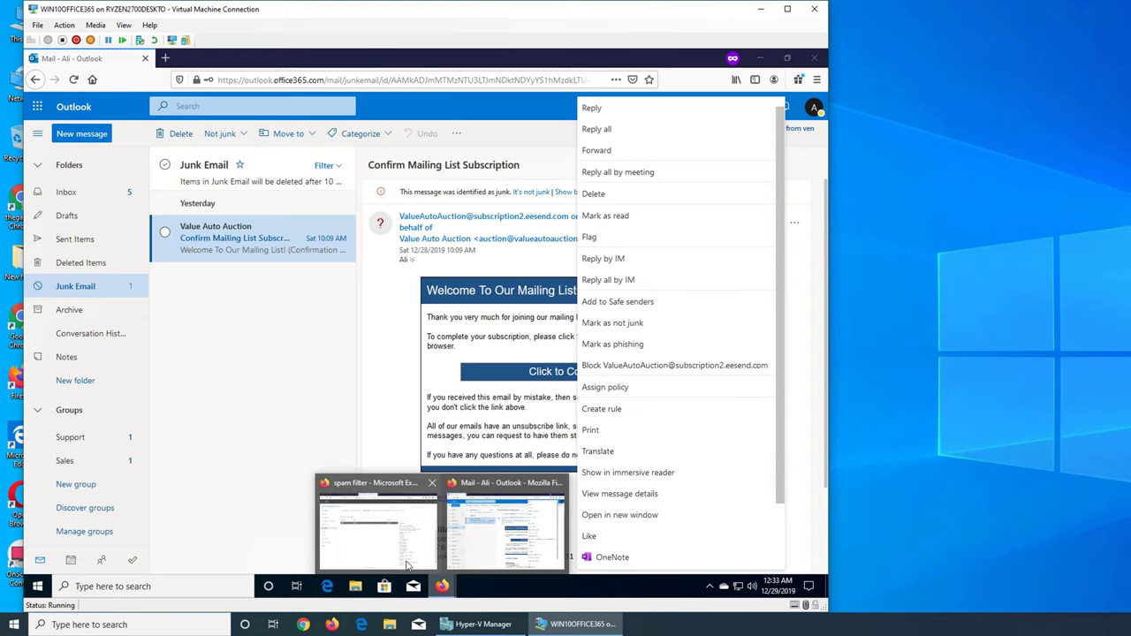
left_click(378, 521)
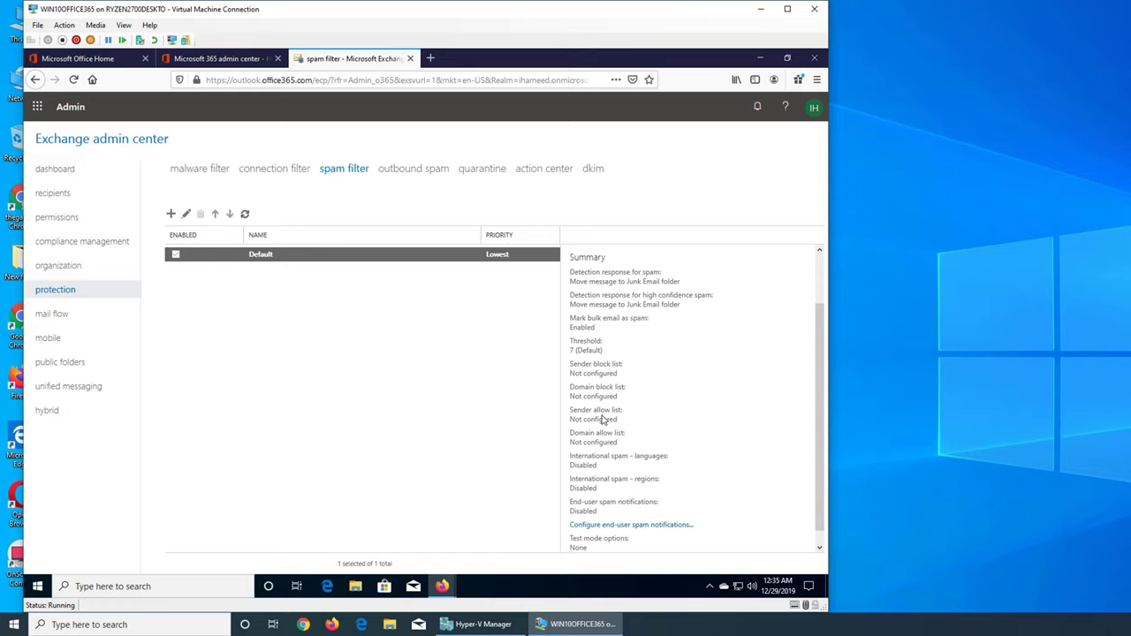
mouse_move(442, 590)
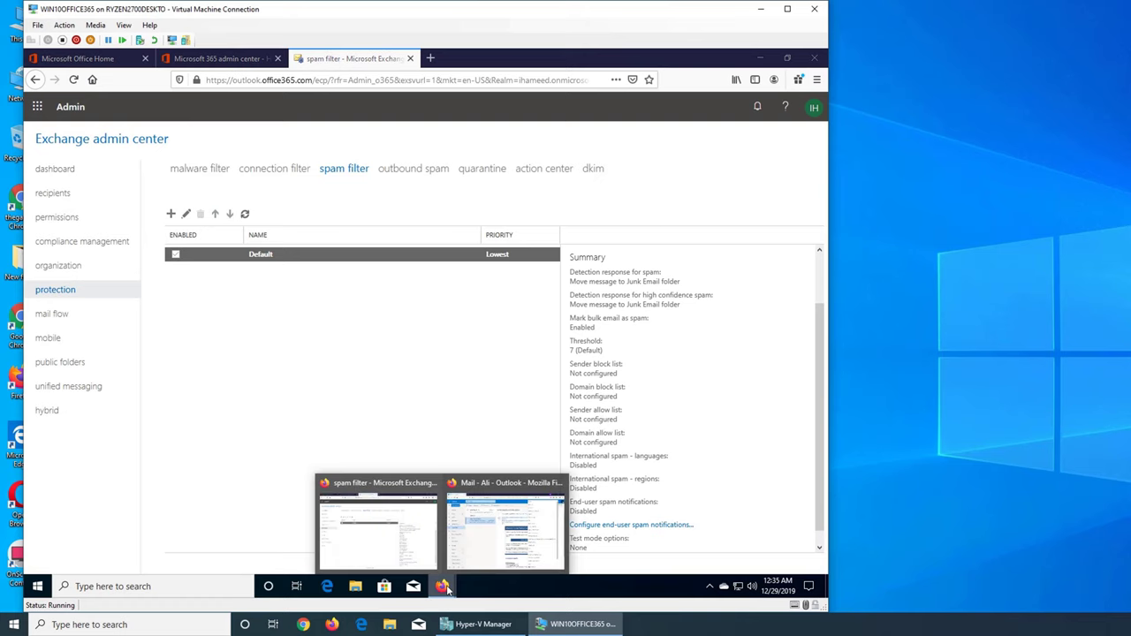
left_click(504, 525)
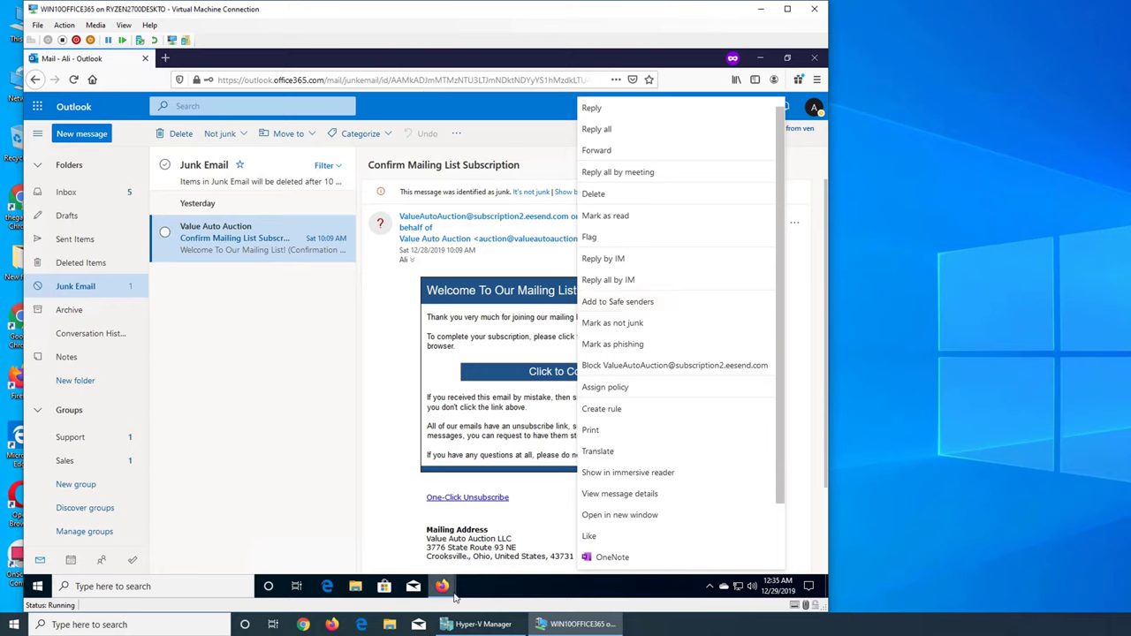
mouse_move(430, 589)
left_click(412, 528)
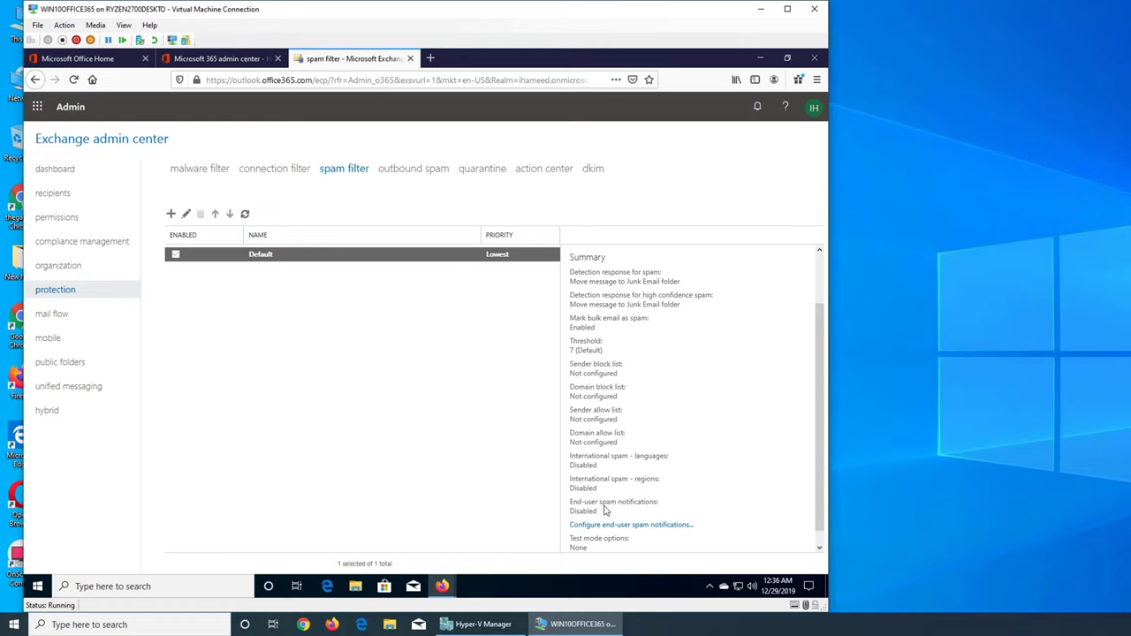
Step: Open the Default policy's end-user spam notification settings, currently disabled at every 3 days
scroll(653, 505, "down", 1)
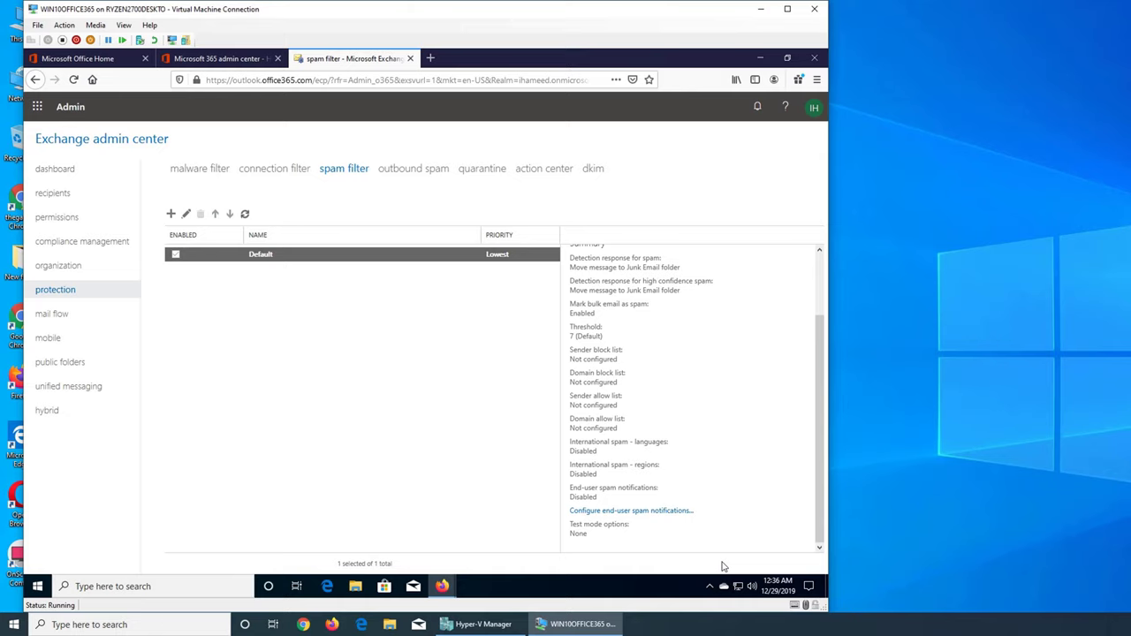
left_click(668, 511)
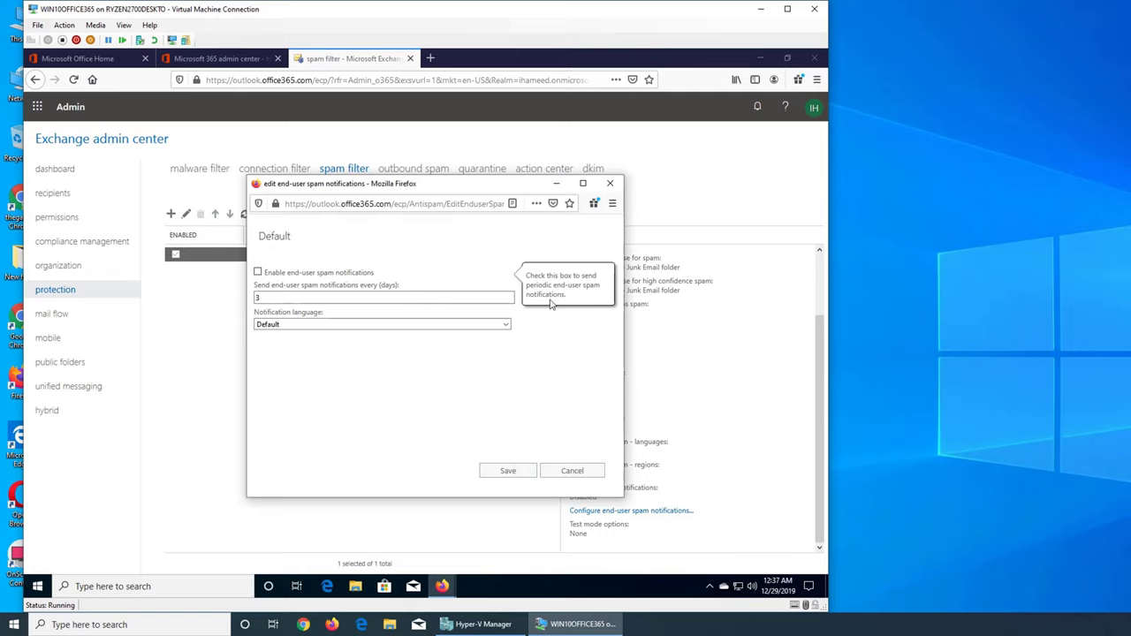
Step: Check the language and notification options, then cancel with notifications left disabled
left_click(504, 326)
left_click(502, 328)
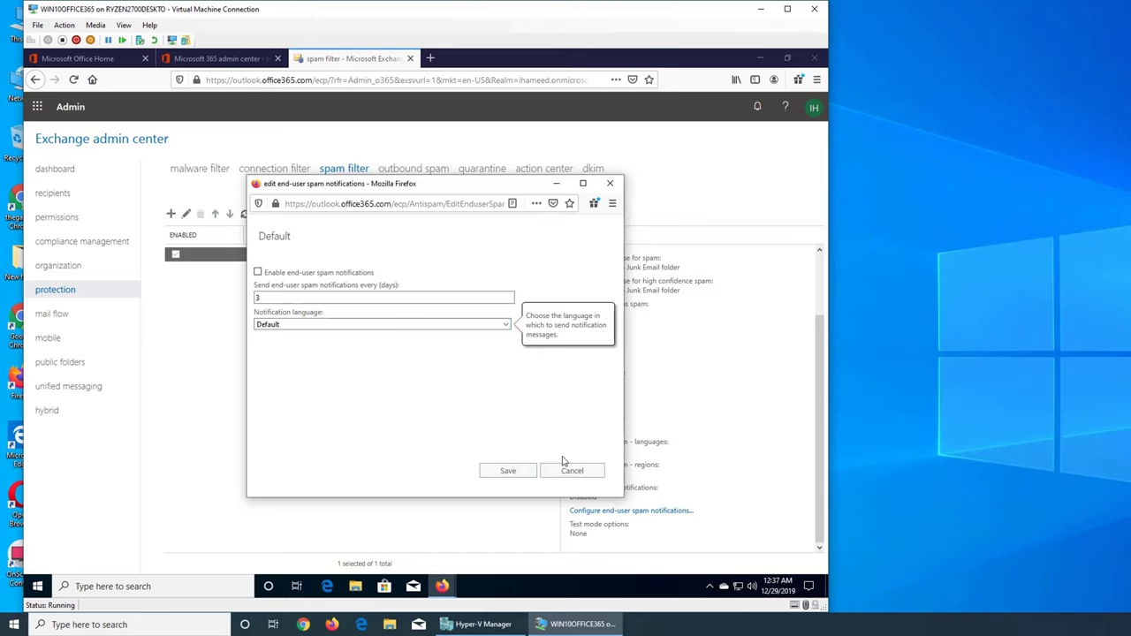
left_click(1104, 521)
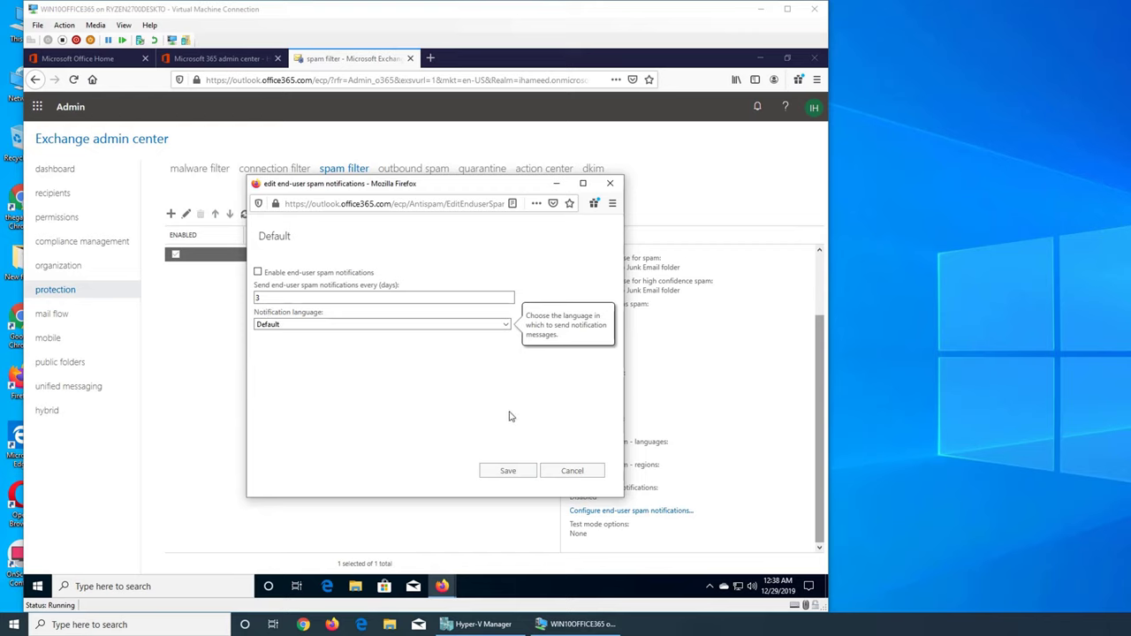
left_click(258, 274)
left_click(258, 273)
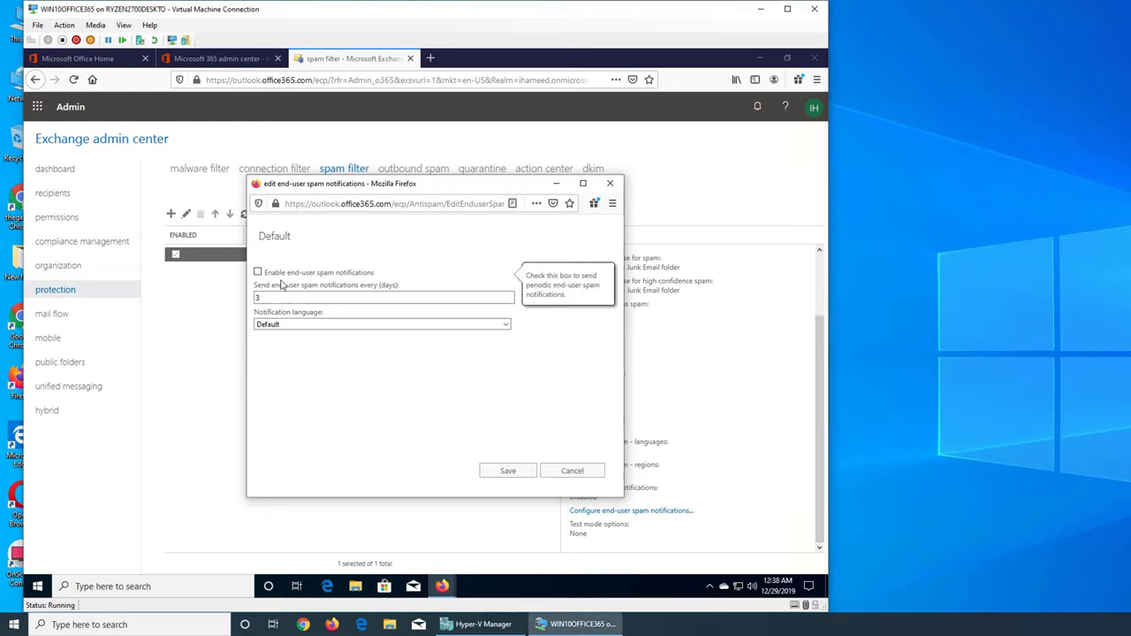
left_click(564, 473)
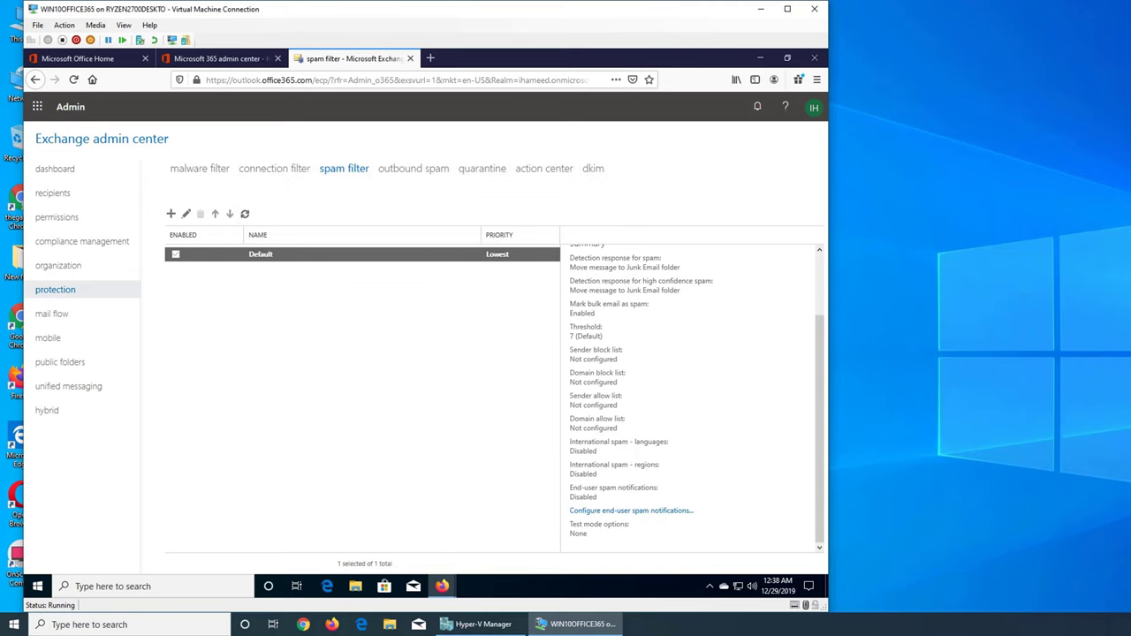
key("alt+Tab")
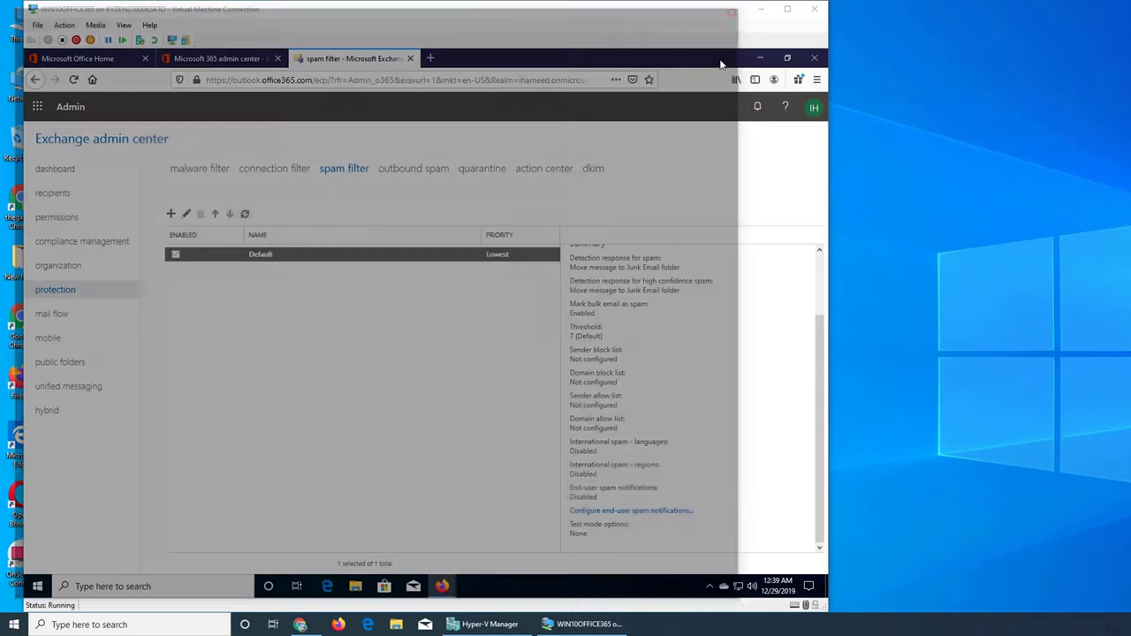
left_click(735, 8)
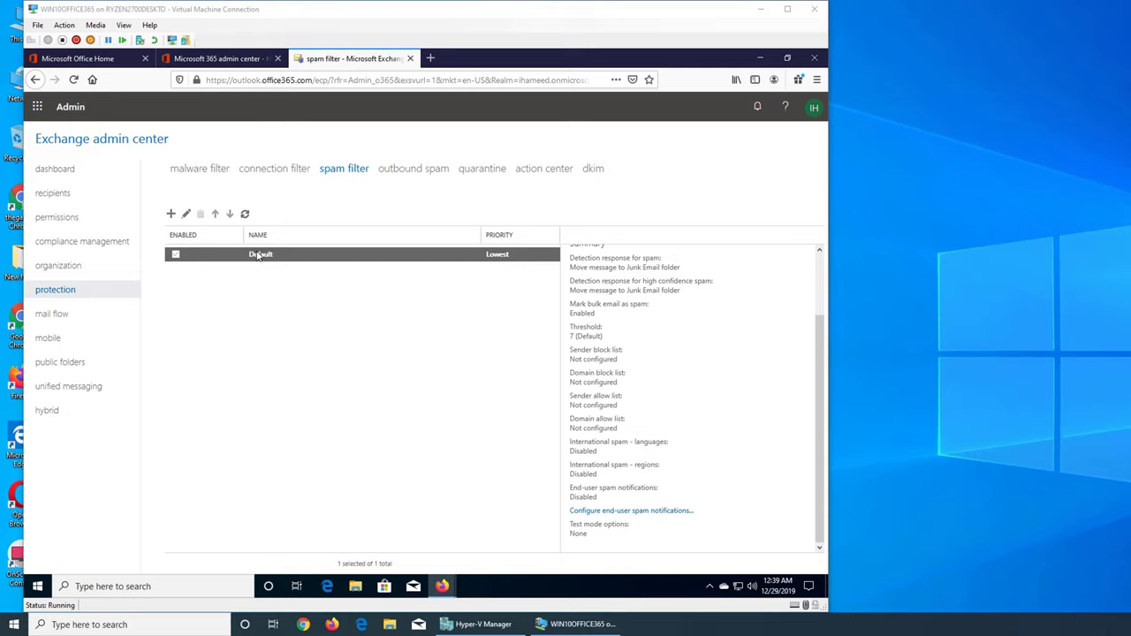
Step: Edit the Default policy's spam and bulk actions and enlarge the window to show all settings
left_click(185, 215)
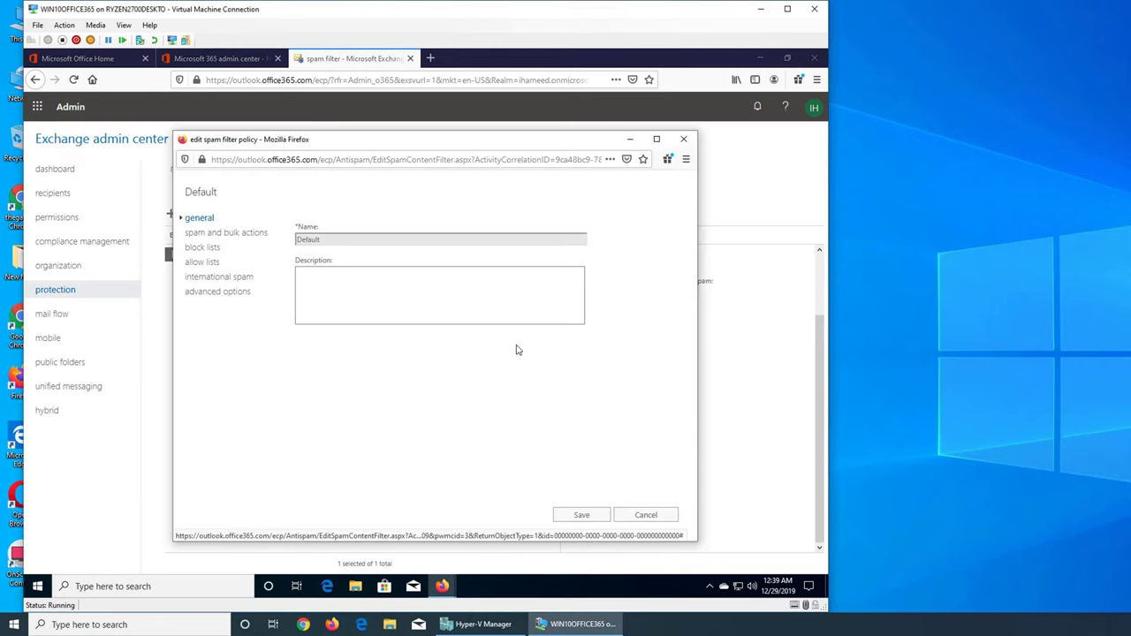
left_click(382, 290)
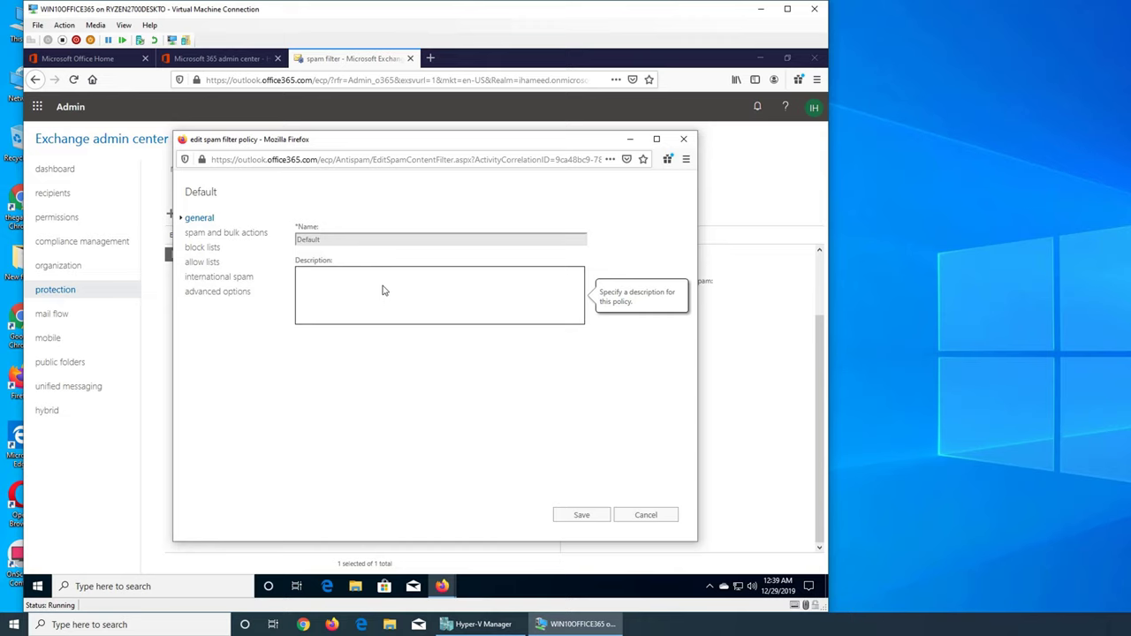
left_click(227, 235)
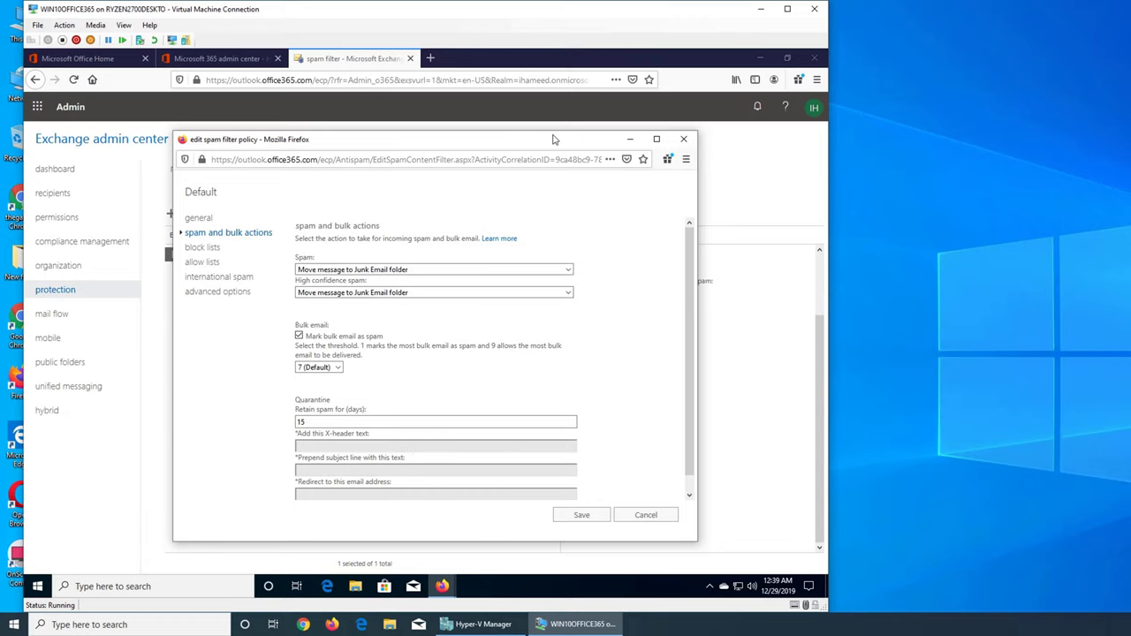
left_click_drag(554, 135, 556, 57)
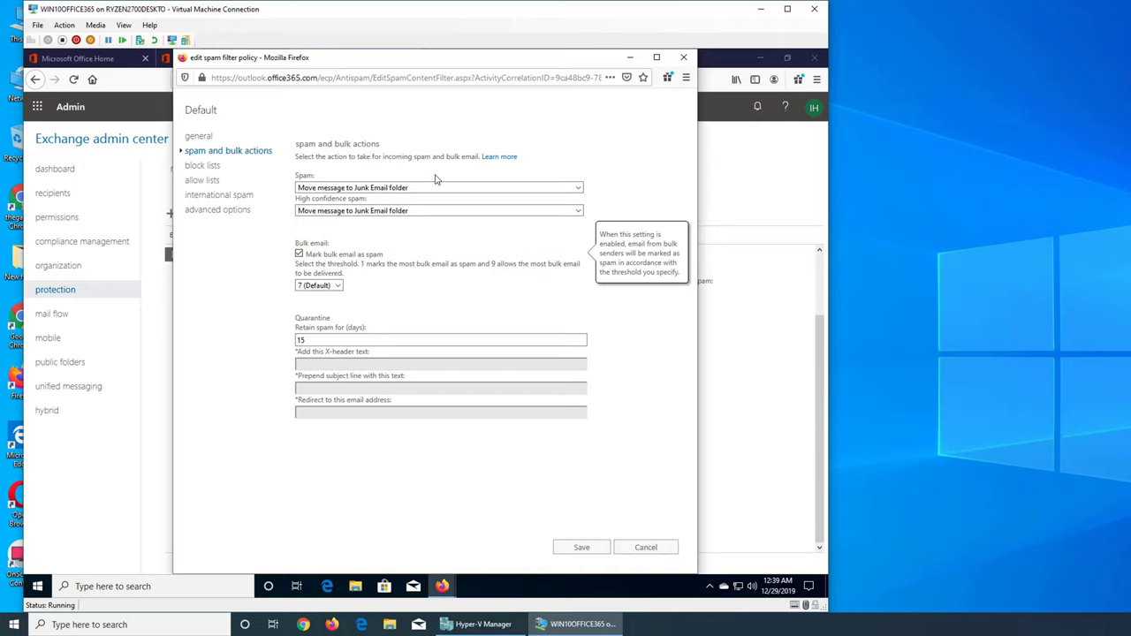
left_click(580, 188)
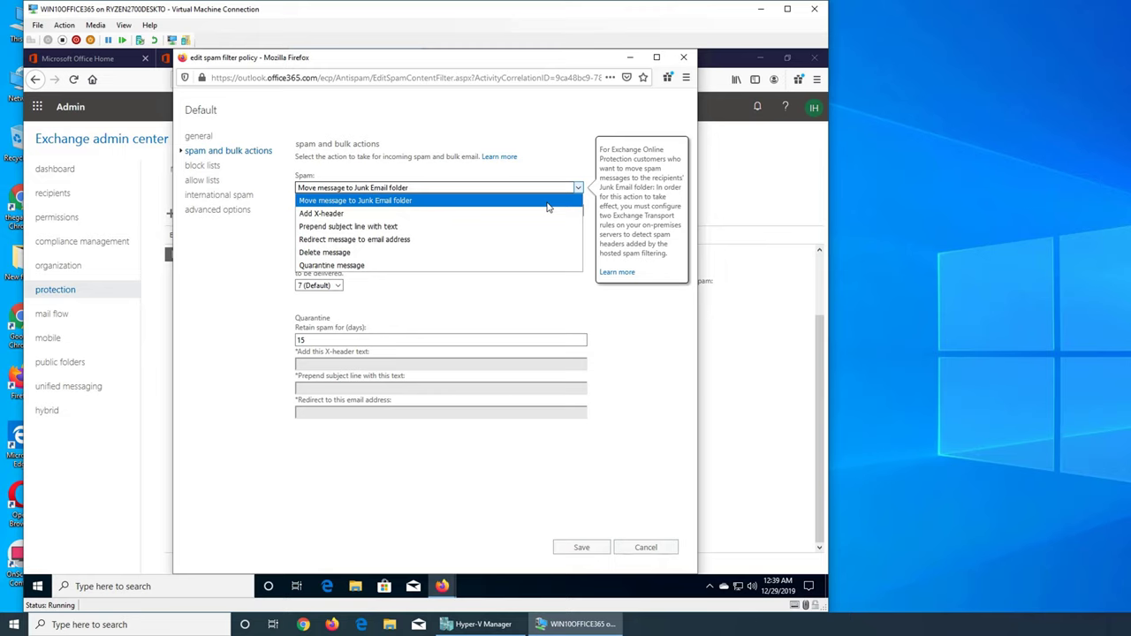
left_click(474, 214)
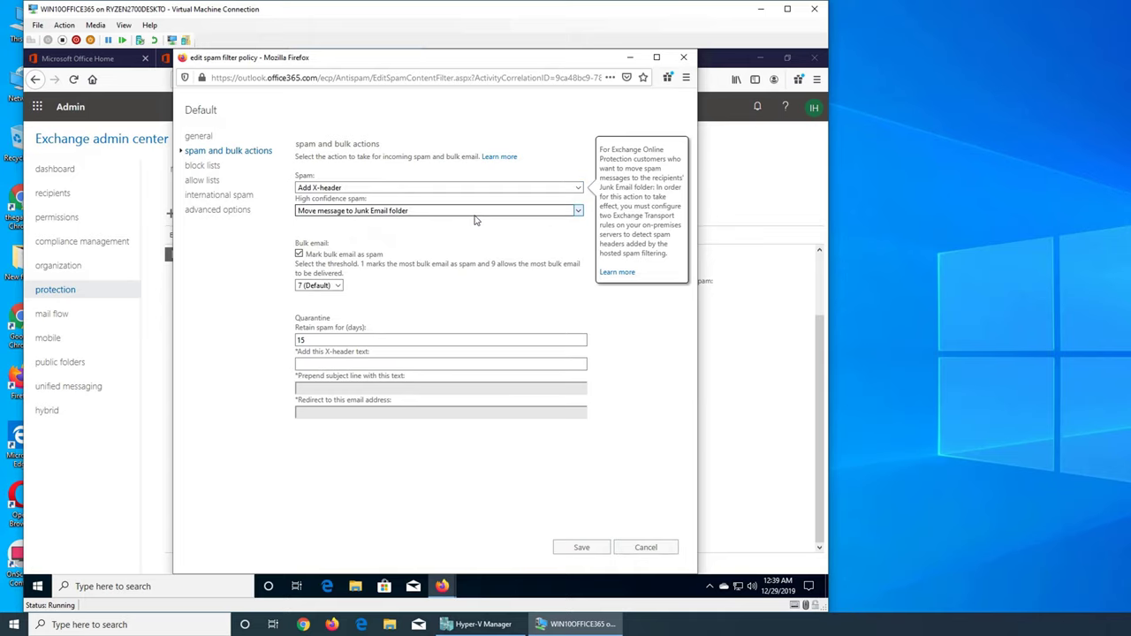
left_click(577, 189)
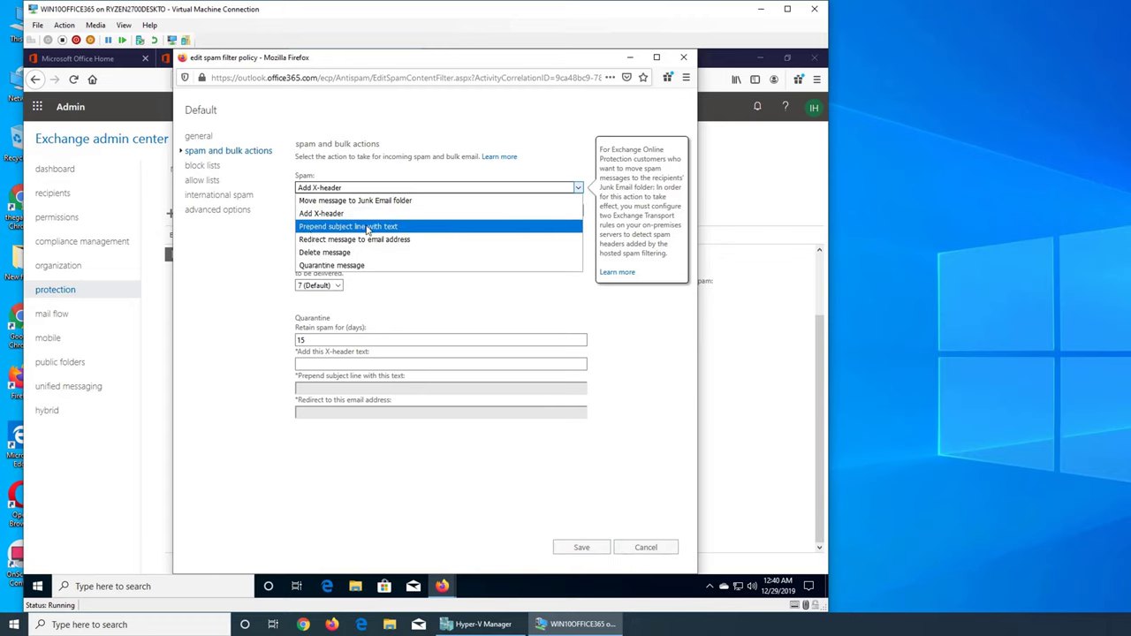
left_click(389, 188)
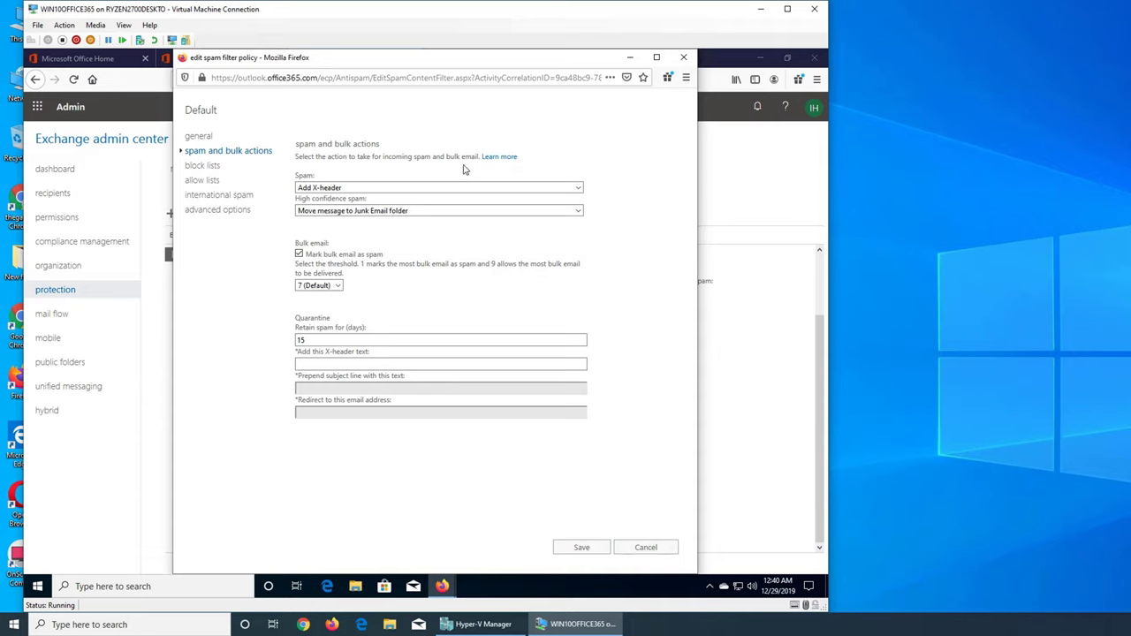
left_click(352, 188)
left_click(352, 188)
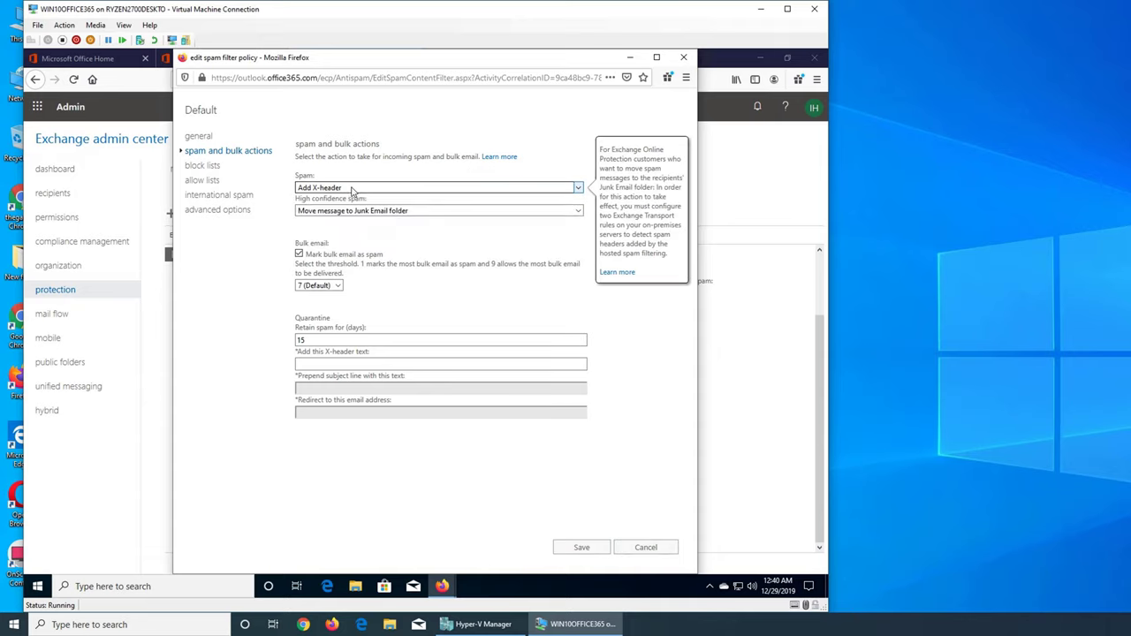
left_click(328, 366)
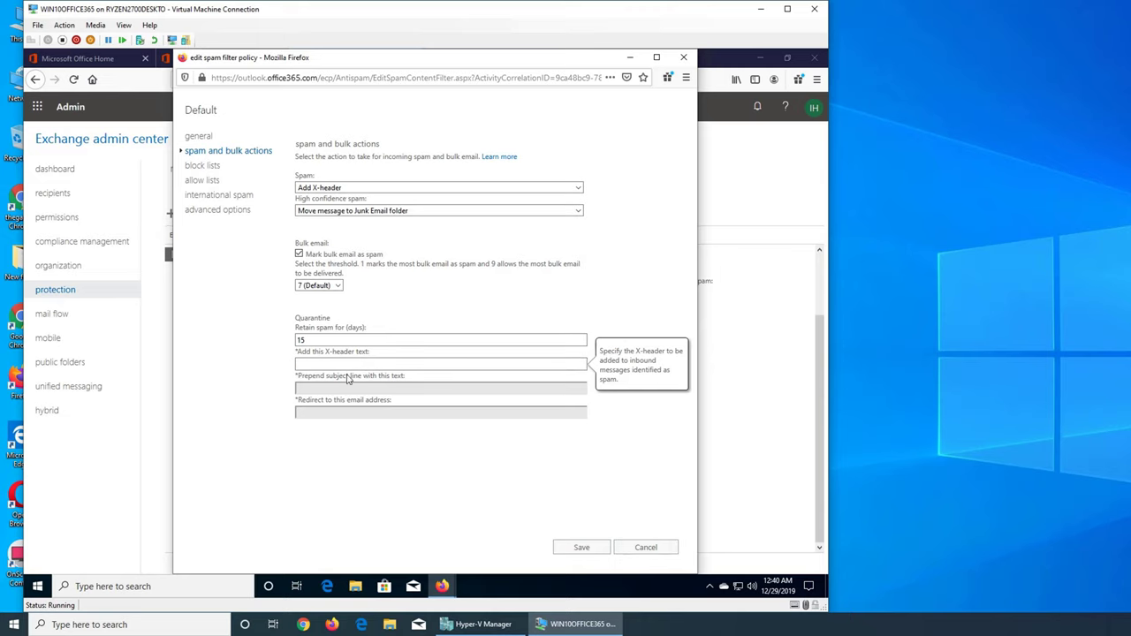
left_click(314, 366)
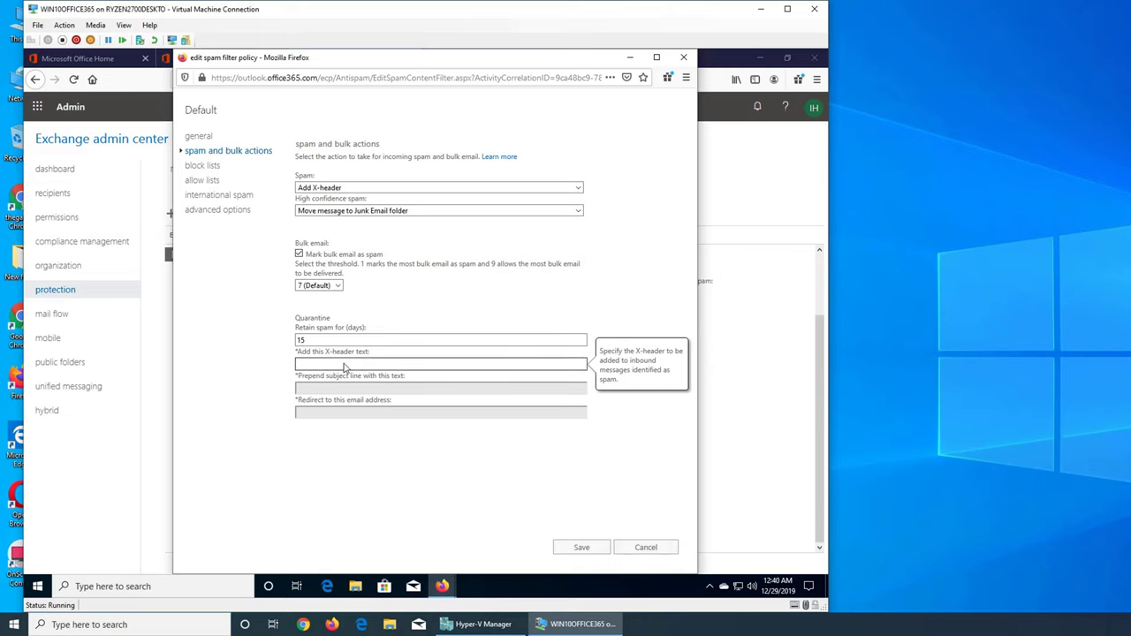
left_click(338, 187)
left_click(345, 205)
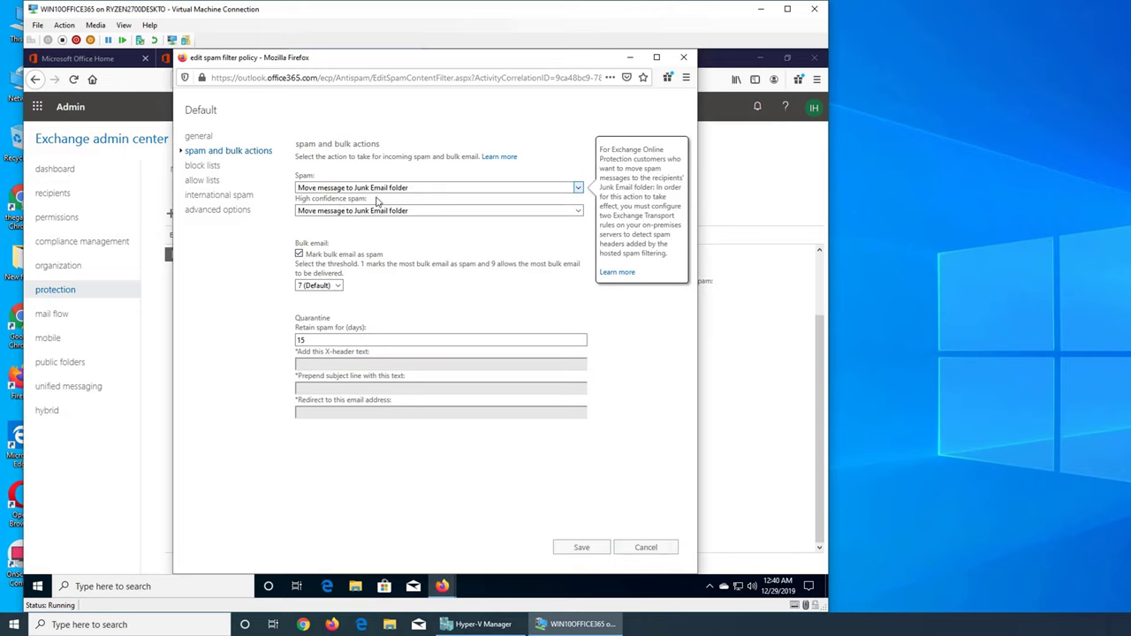
Step: After trying Add X-header, set the Spam action to Prepend subject line with 'likely spam ----'
left_click(325, 342)
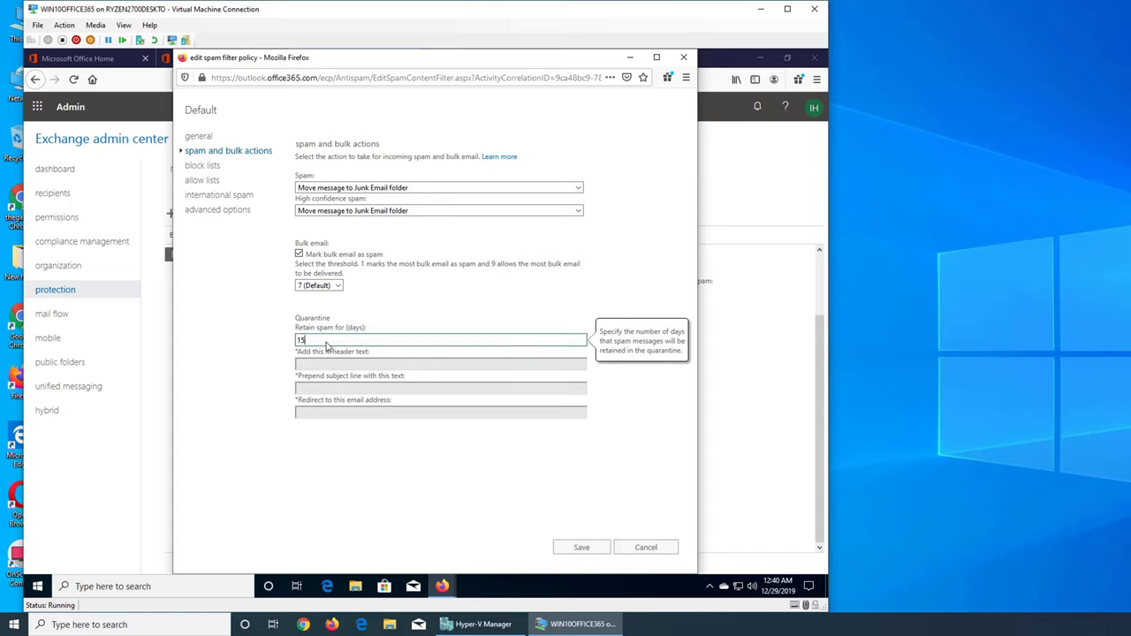
left_click(382, 187)
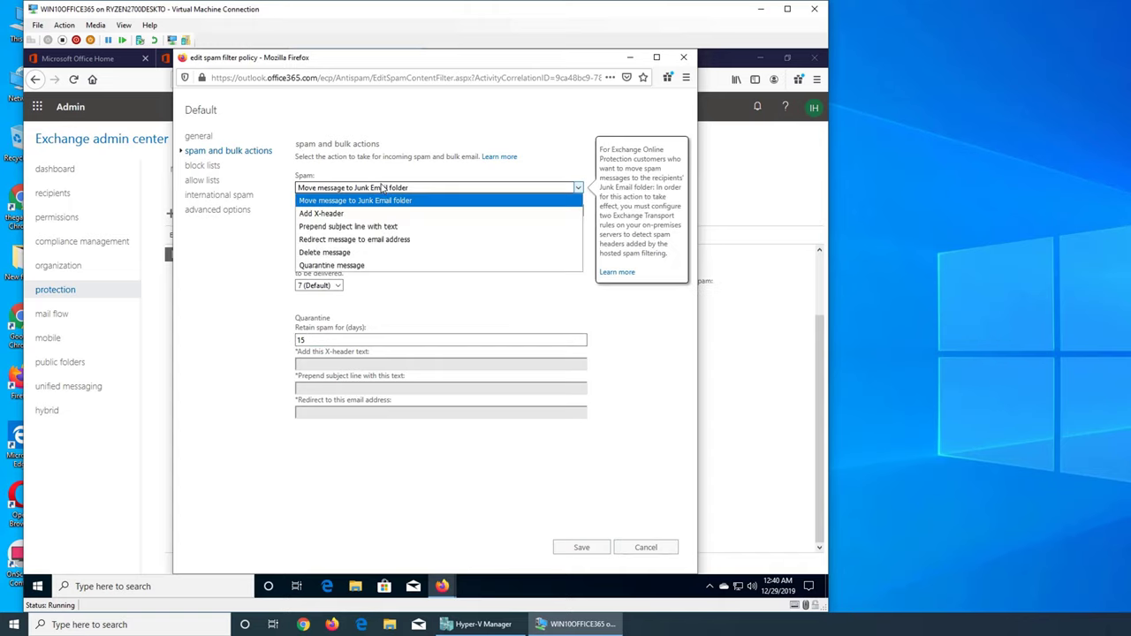
left_click(341, 214)
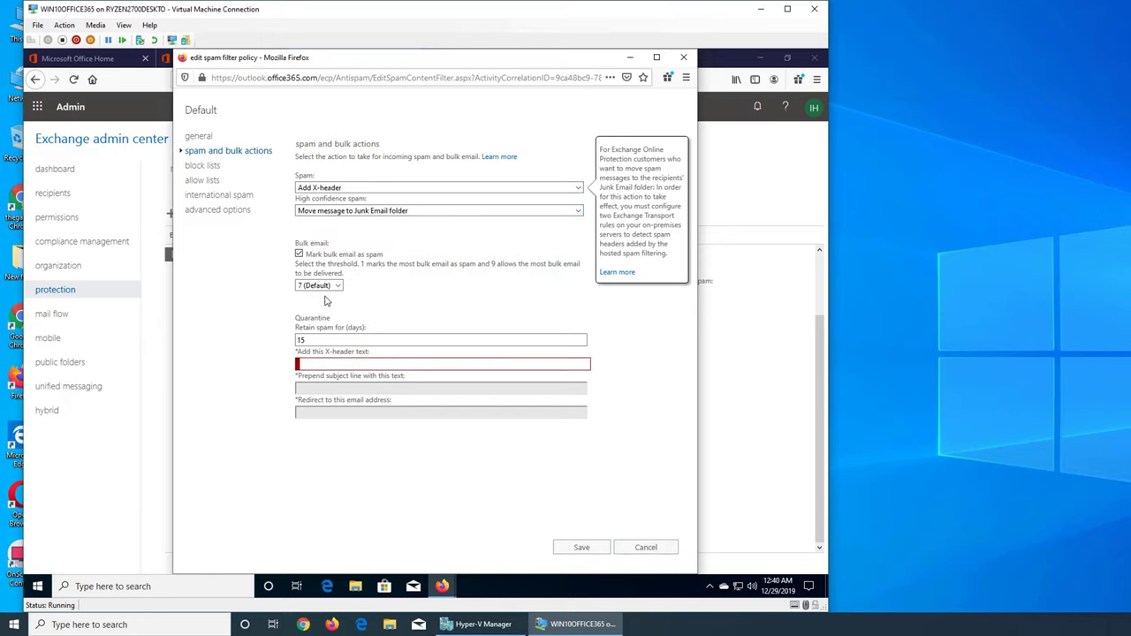
left_click(324, 343)
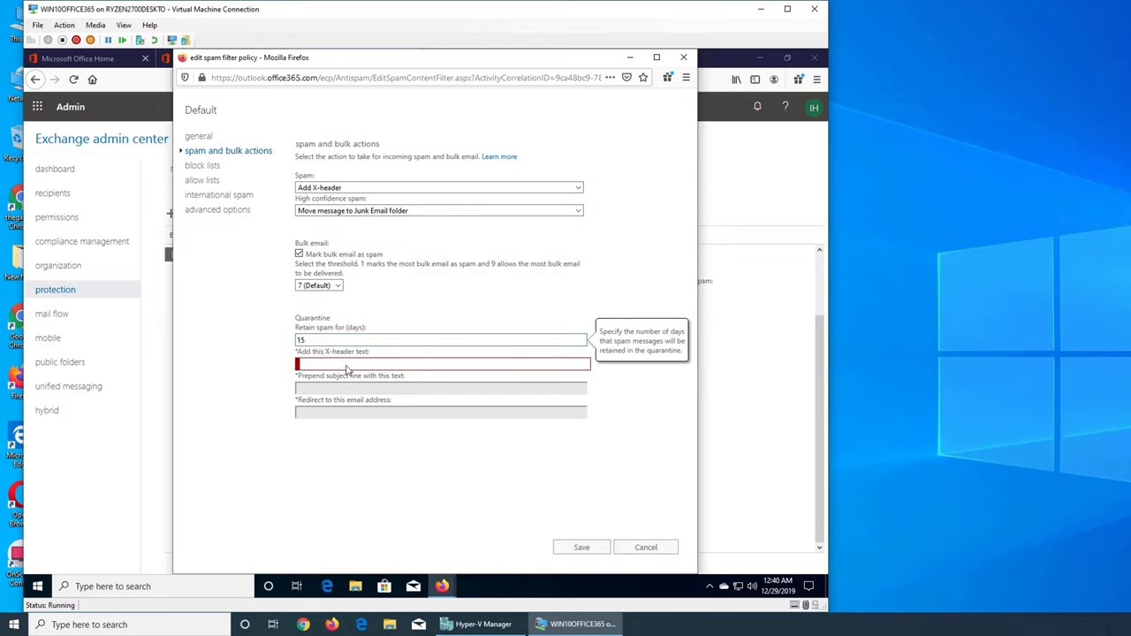
left_click(340, 365)
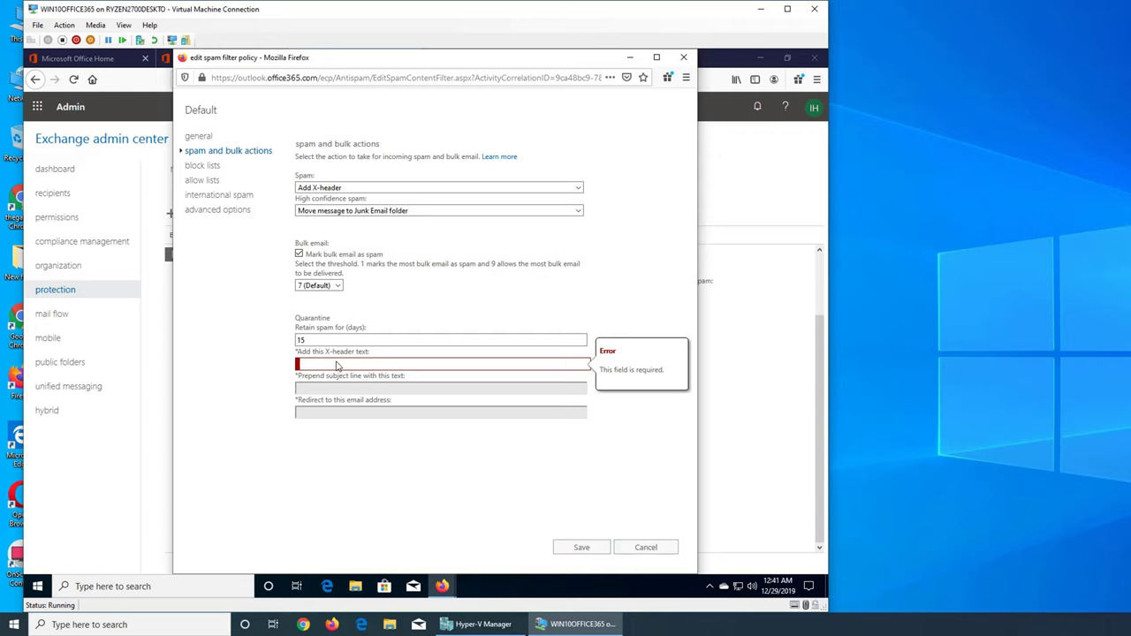
left_click(377, 192)
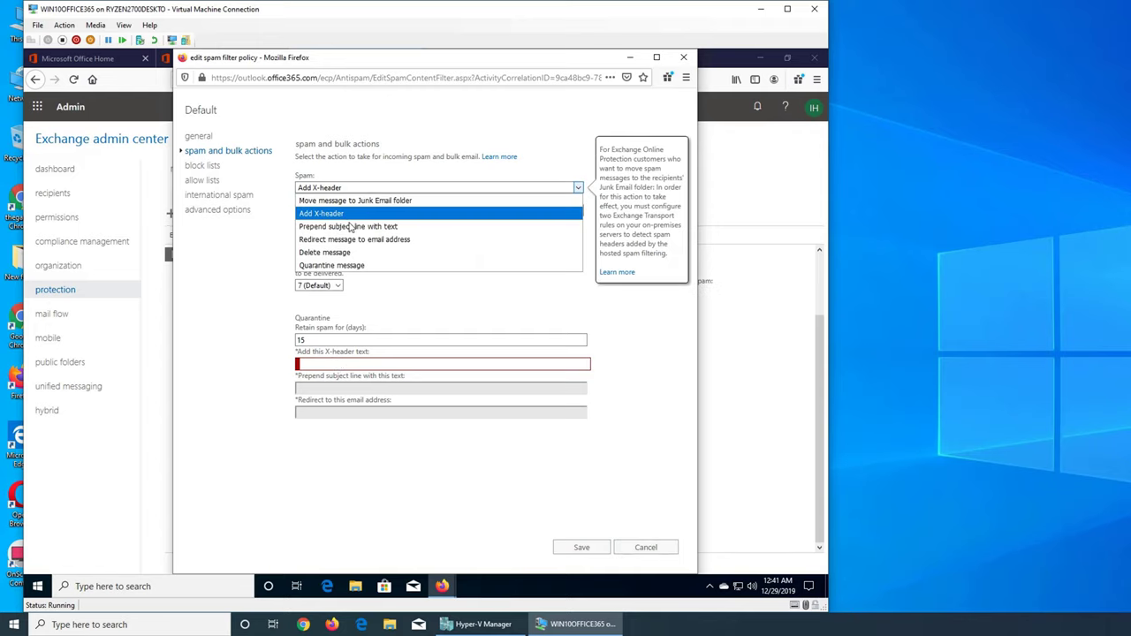
left_click(335, 232)
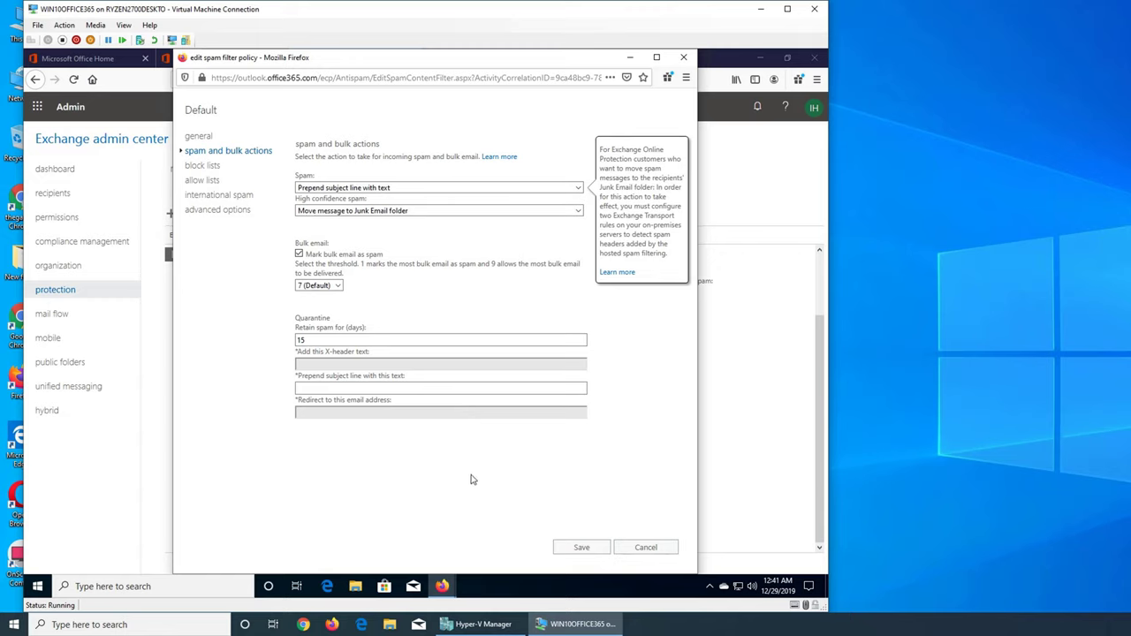
left_click(467, 387)
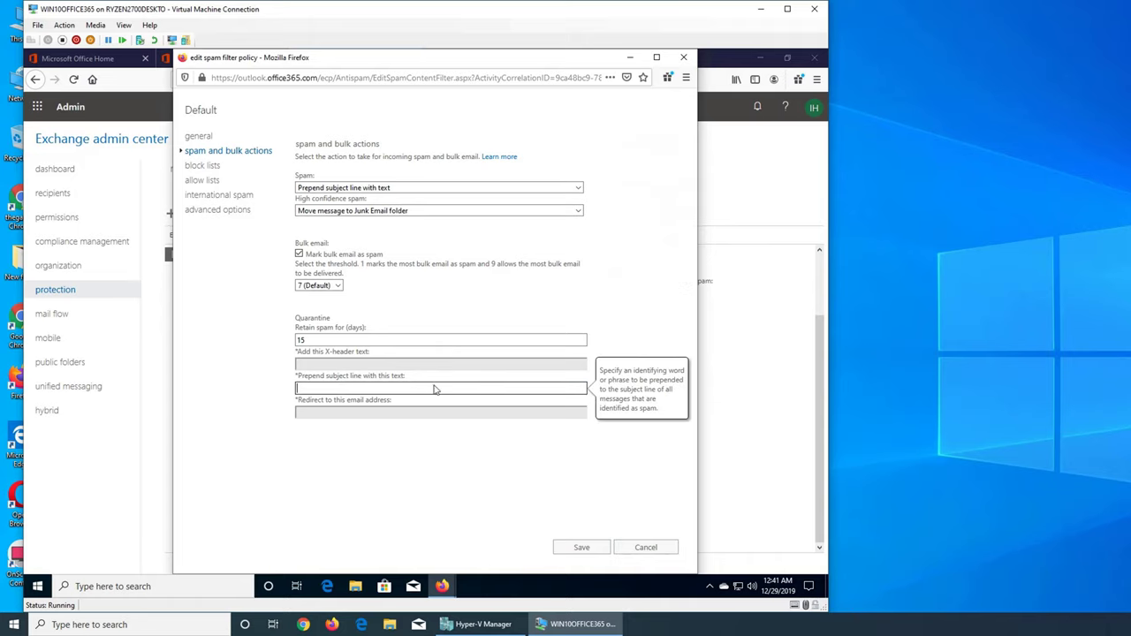
type("likely spam ----")
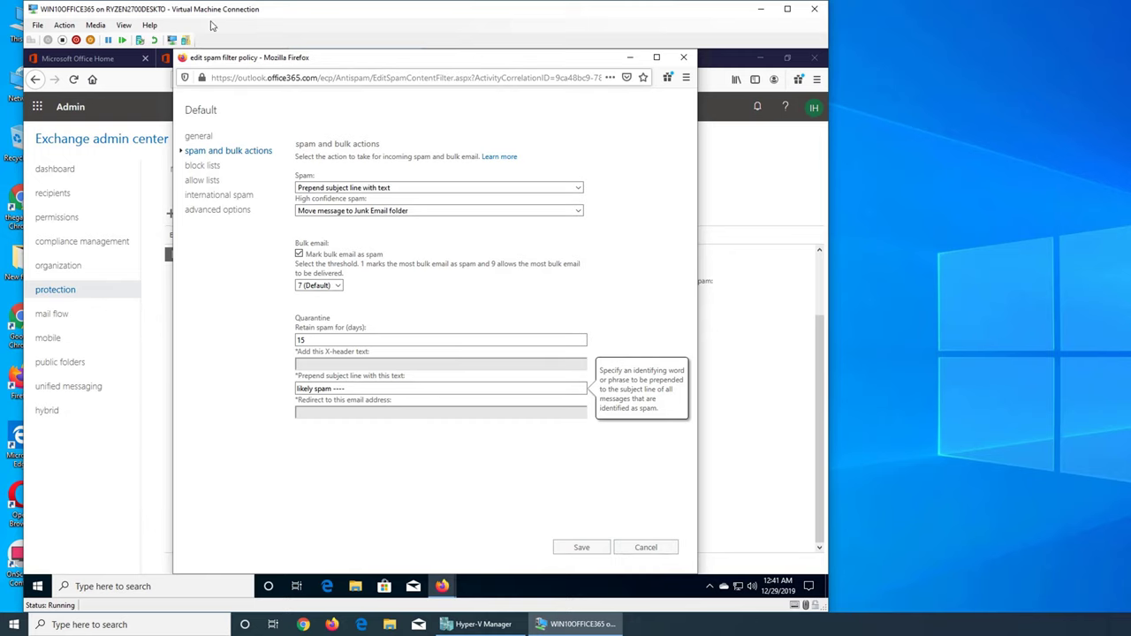
Step: Review the junk message's recipient details in Outlook, then return to the spam filter window
left_click(442, 586)
left_click(495, 538)
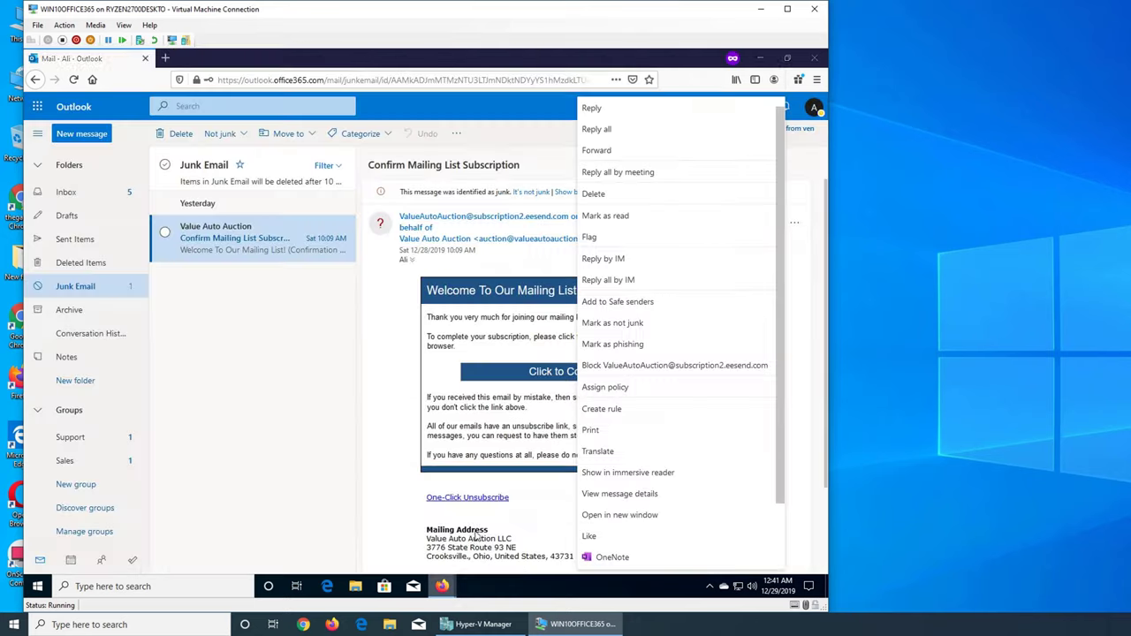
left_click(296, 339)
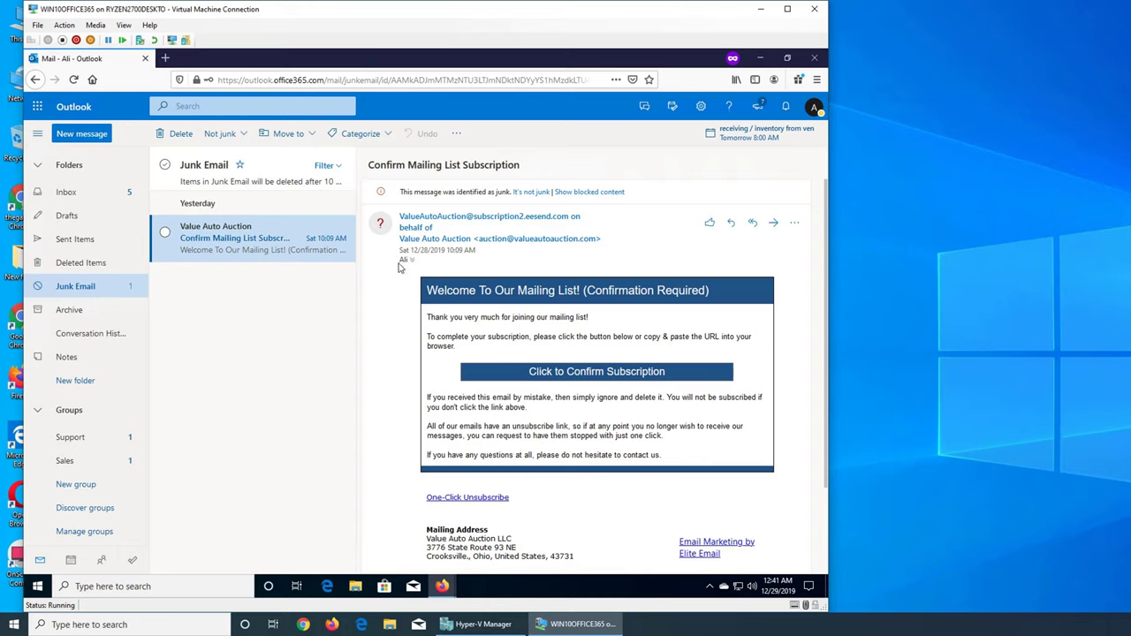
left_click(411, 267)
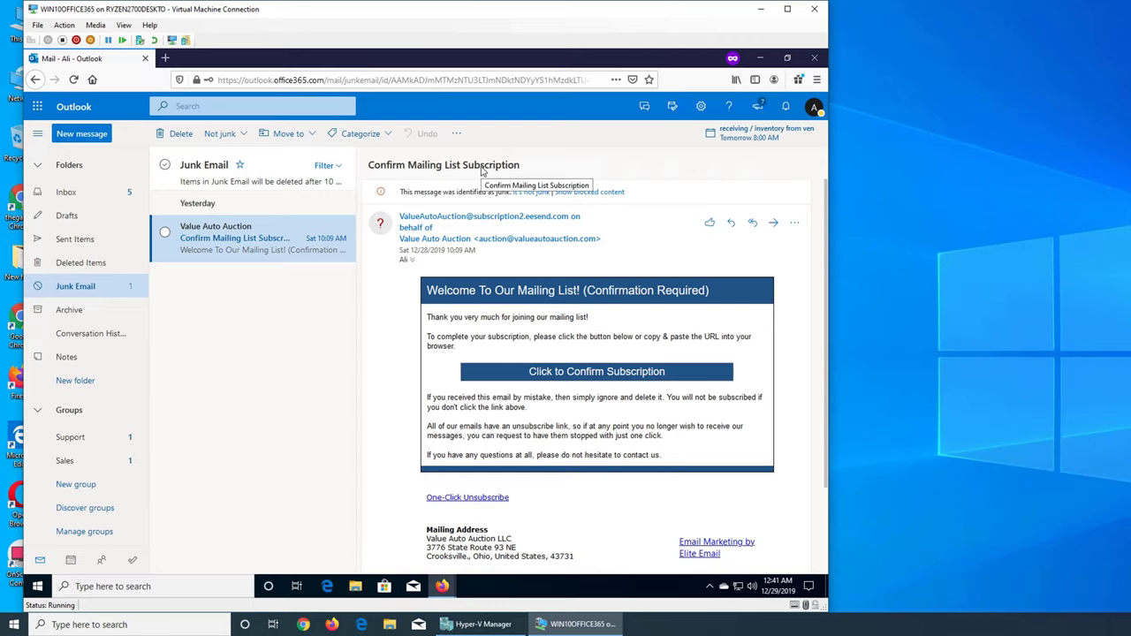
mouse_move(436, 589)
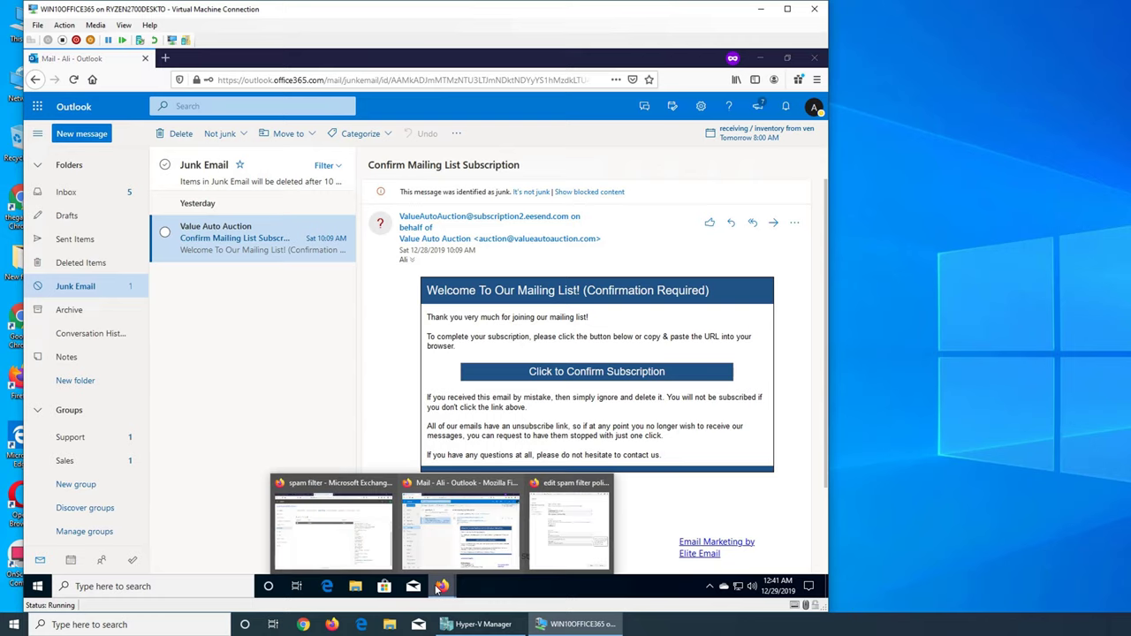
left_click(334, 527)
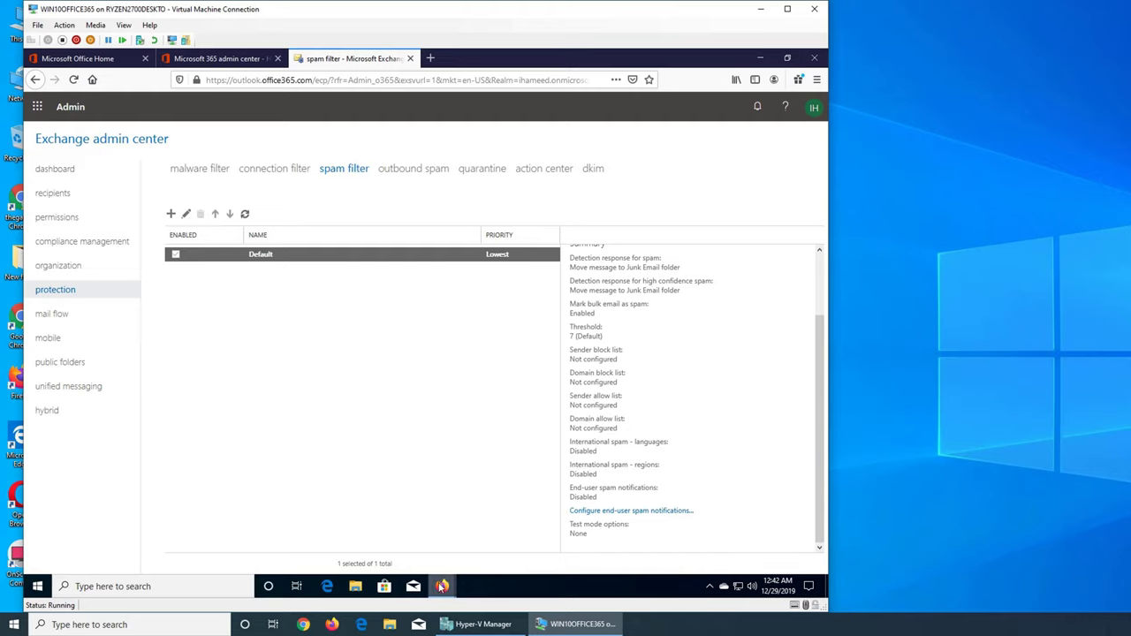
Step: Reopen the Default policy's spam actions and review the Spam choices, keeping Prepend 'likely spam ----'
mouse_move(441, 588)
left_click(256, 255)
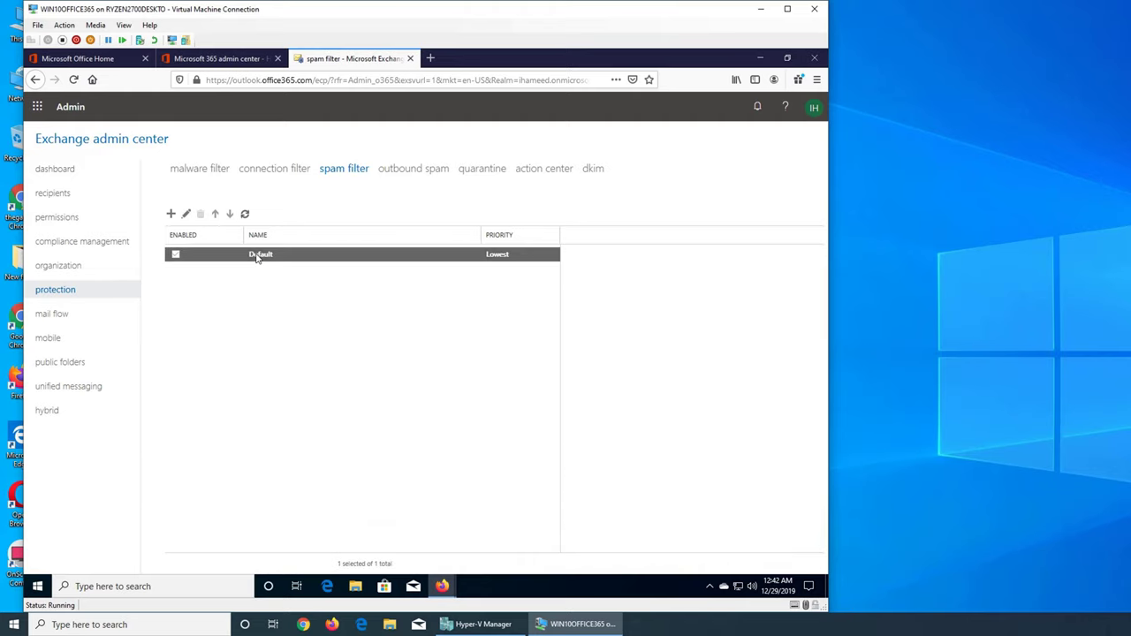
left_click(186, 215)
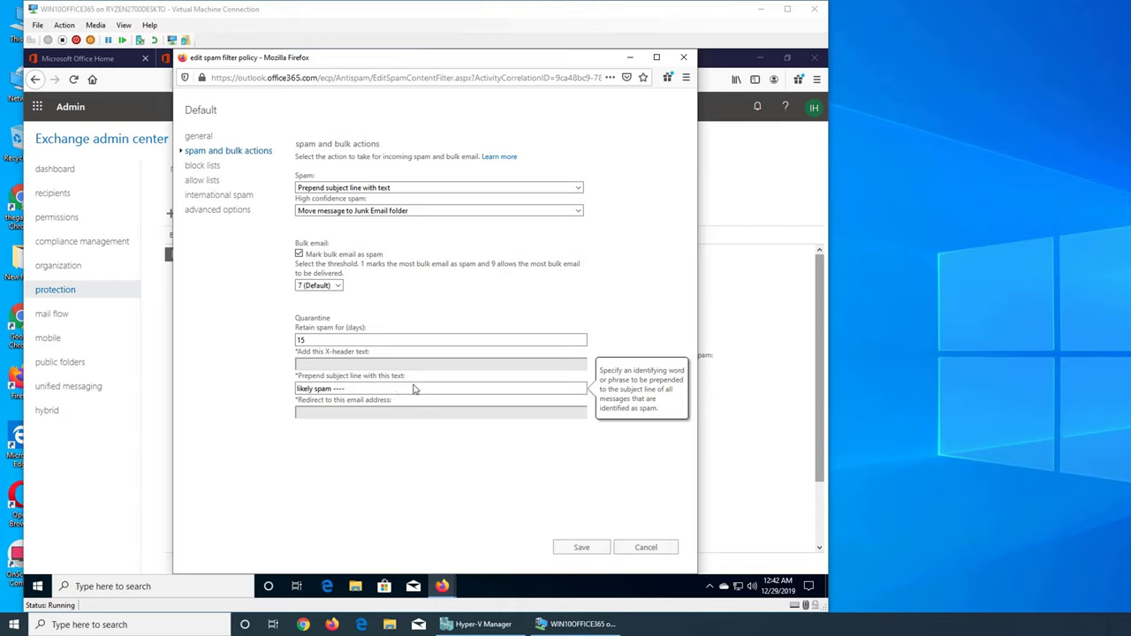
left_click(360, 189)
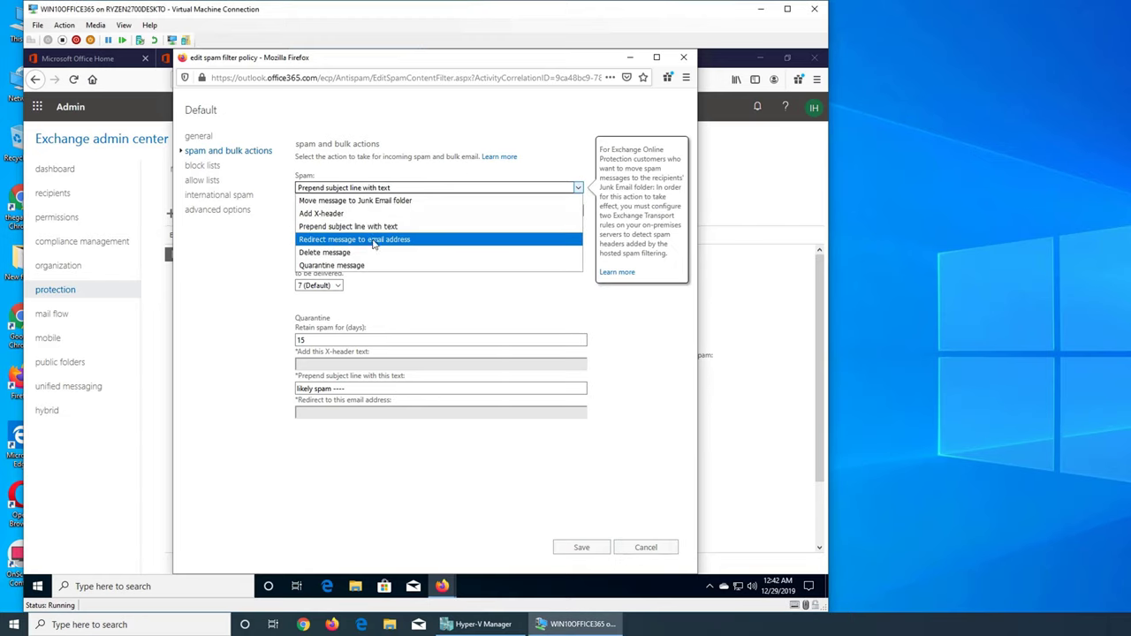
left_click(387, 394)
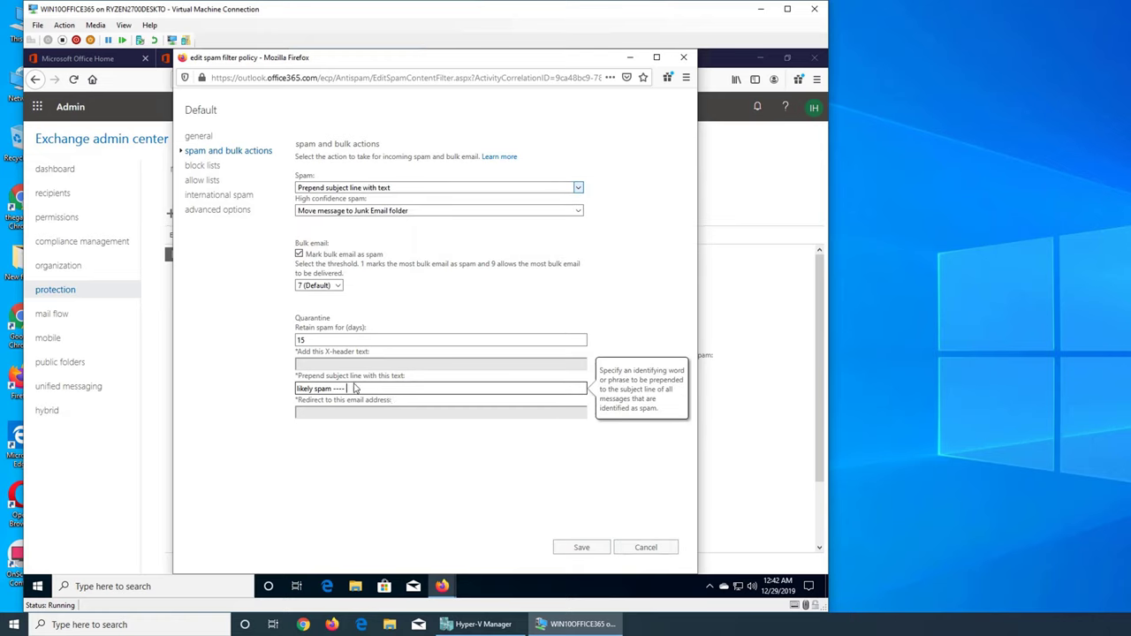
left_click_drag(356, 389, 296, 394)
left_click(375, 188)
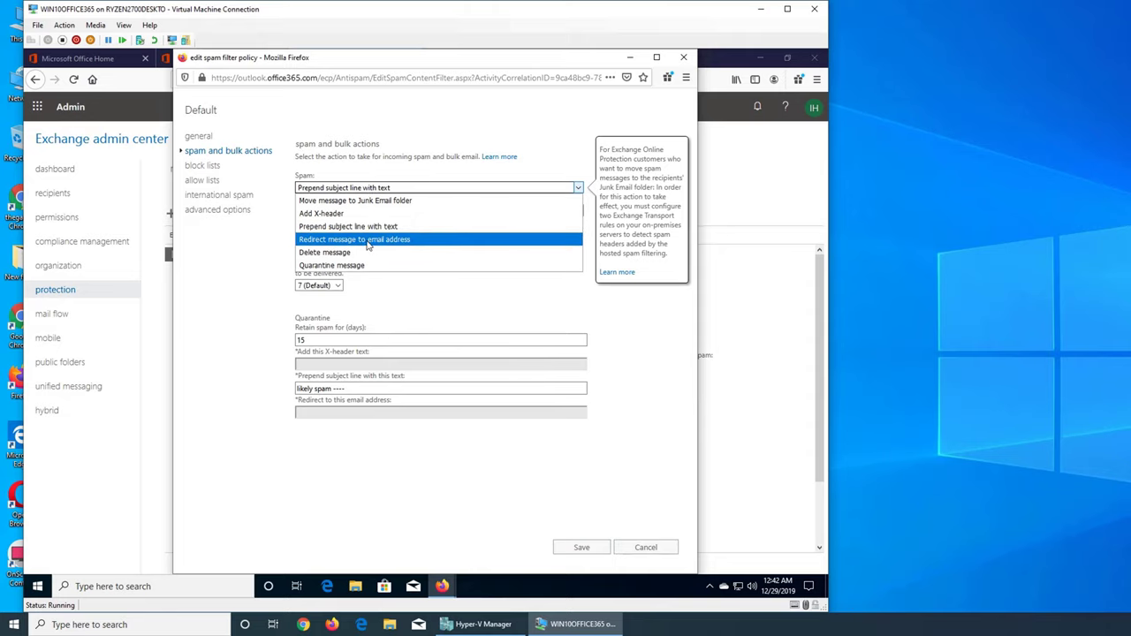
left_click(450, 321)
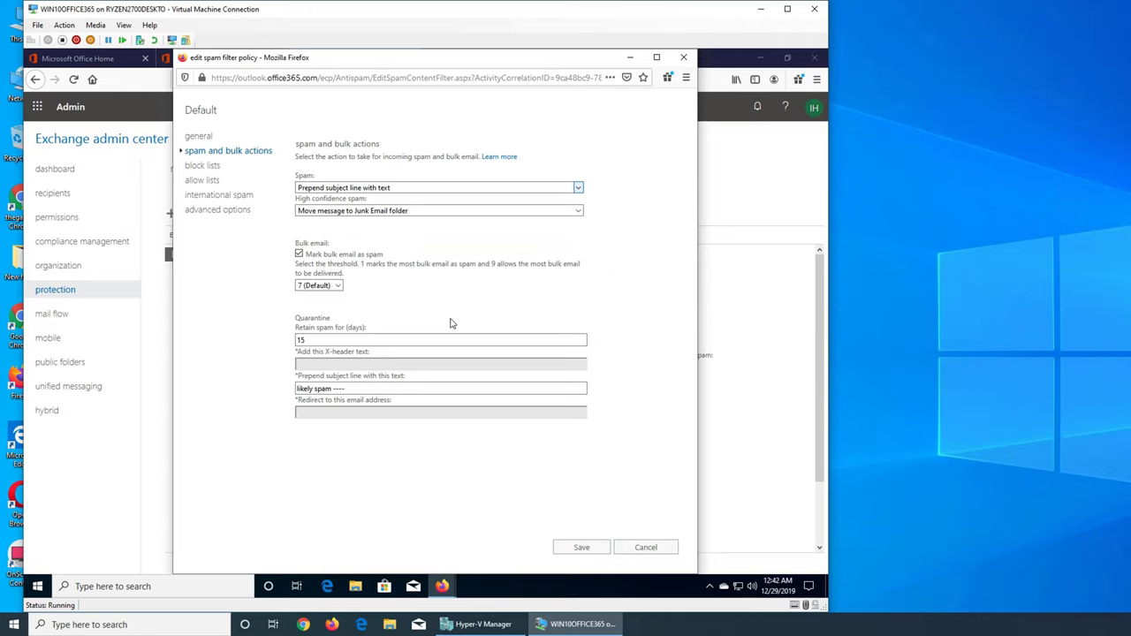
left_click(364, 189)
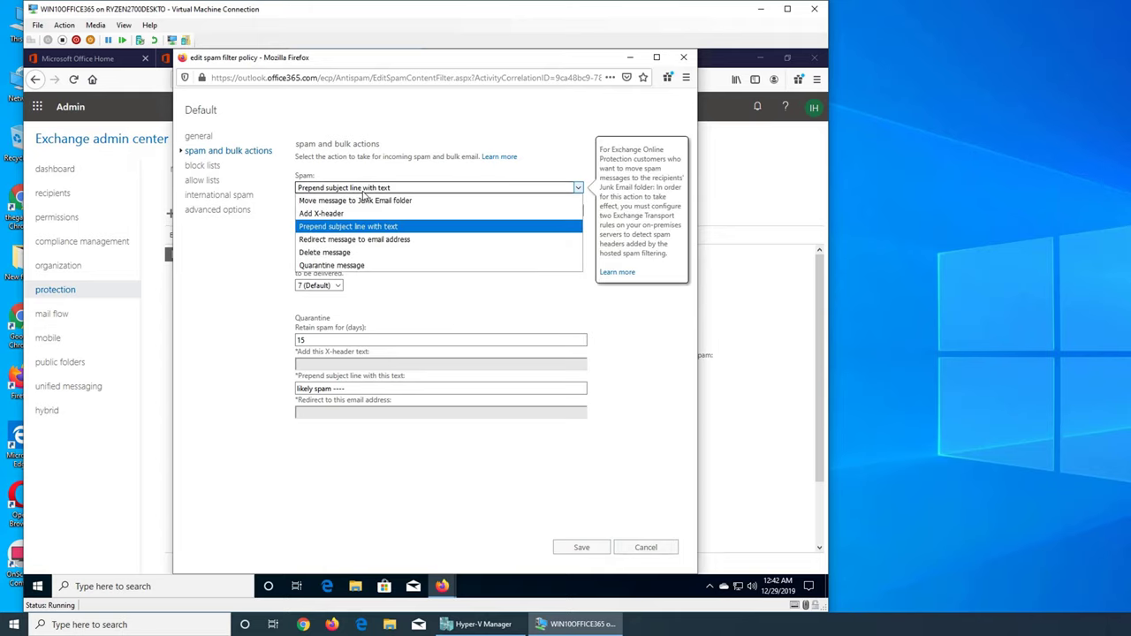
Step: Try Redirect message to email address for the Spam action, then settle on Quarantine message
key("Escape")
key("Down")
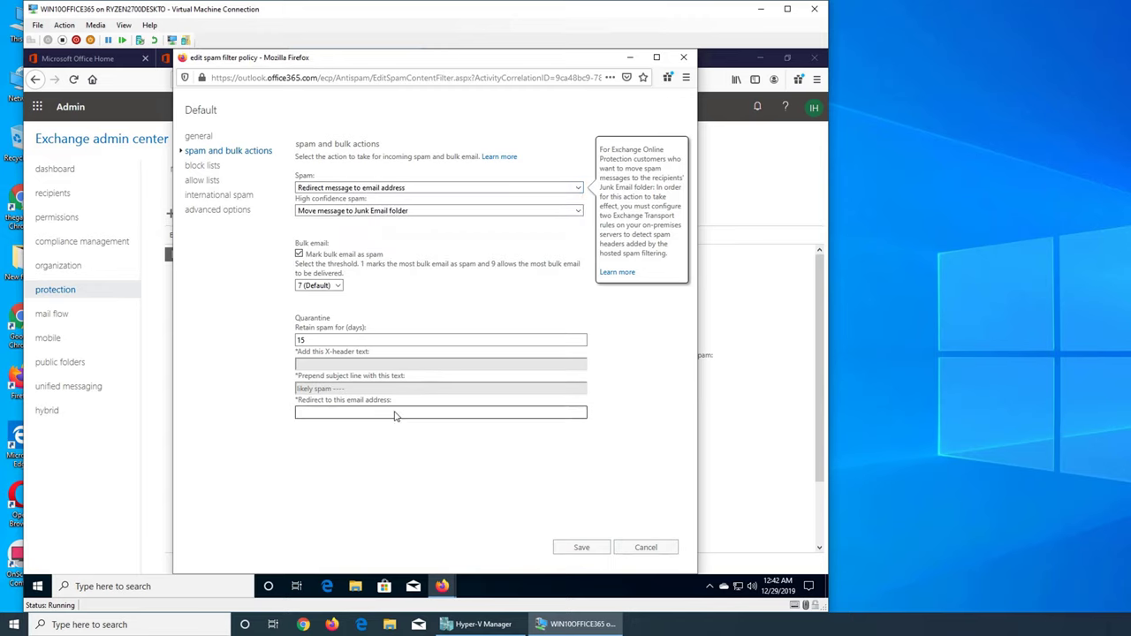
left_click(394, 413)
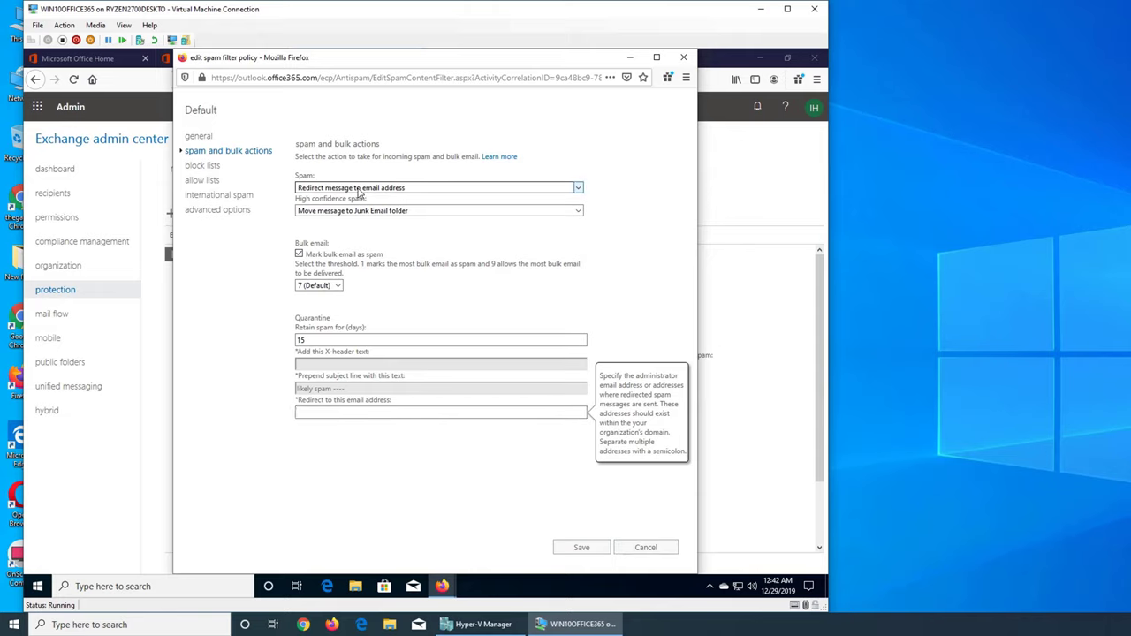
left_click(358, 189)
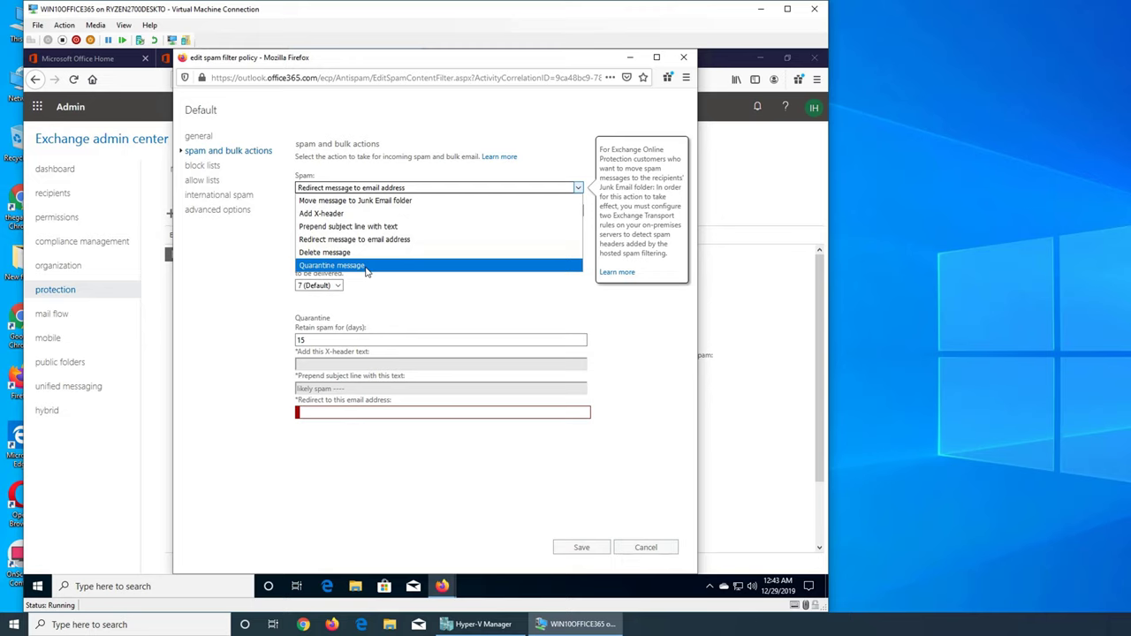
left_click(367, 266)
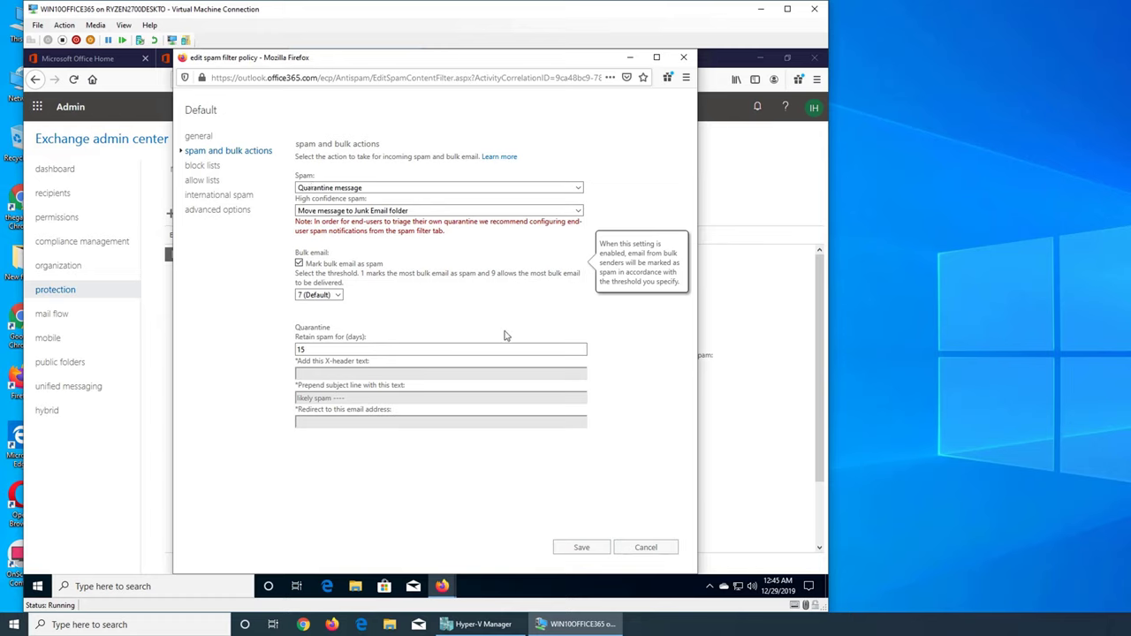
left_click(442, 586)
Step: In Outlook, confirm the Value Auto Auction subscription and update the subscriber profile
left_click(501, 548)
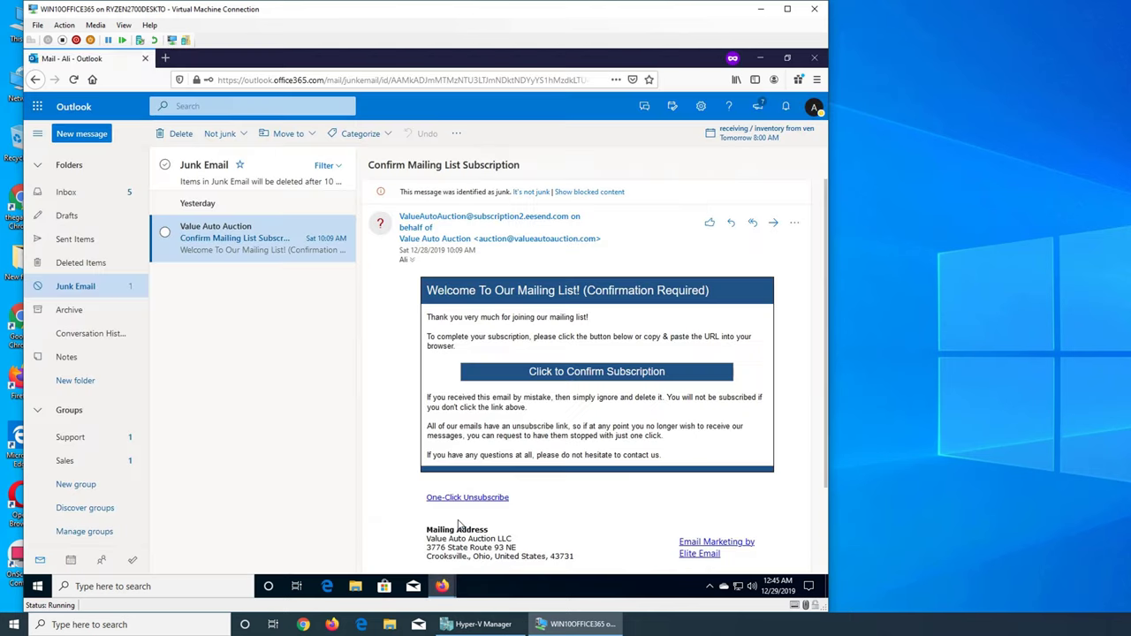
left_click(589, 374)
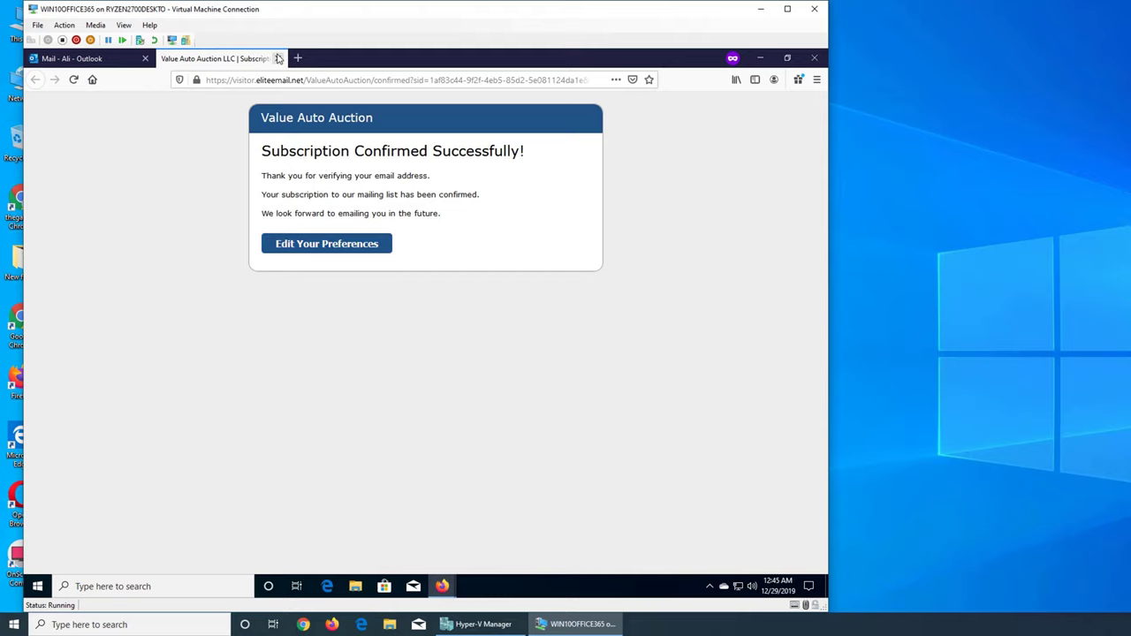
left_click(334, 255)
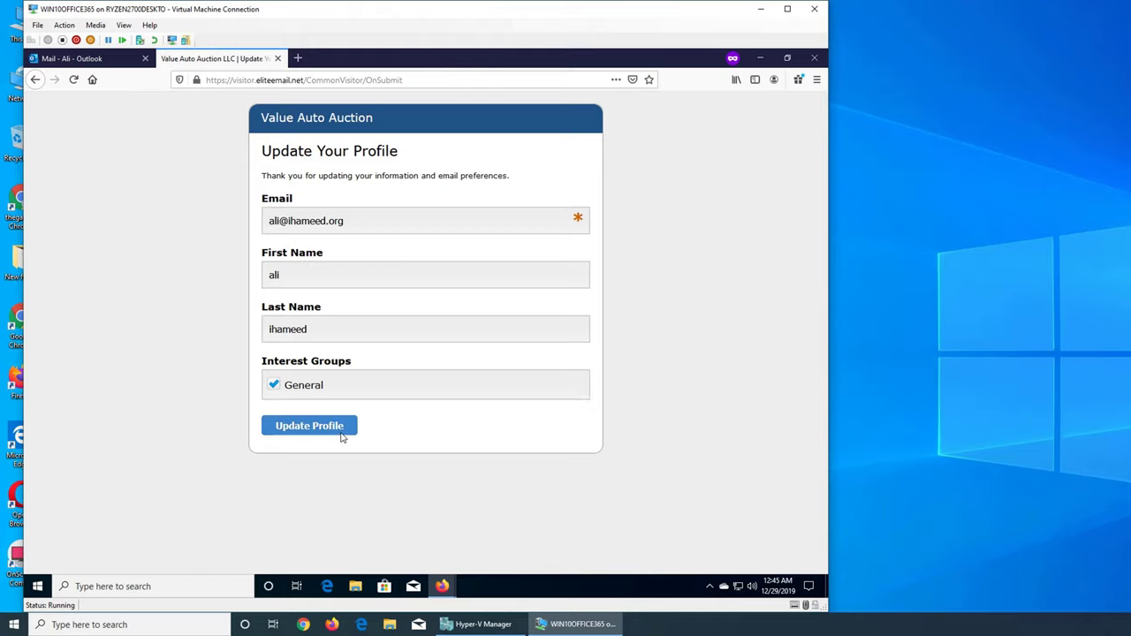
left_click(341, 435)
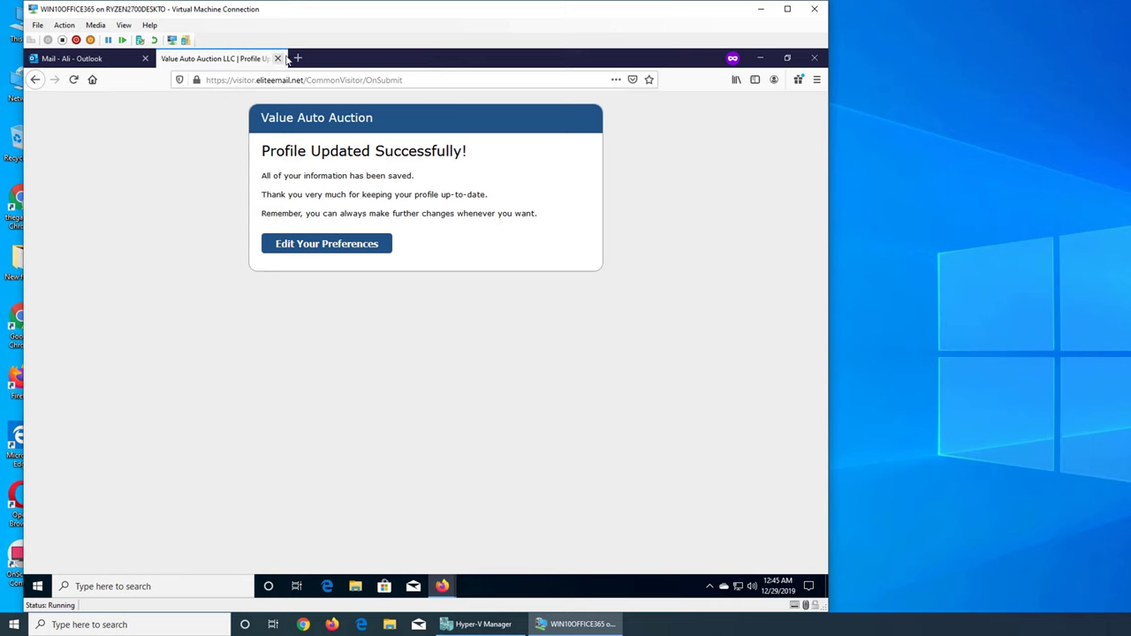
Step: Close the auction site page and return to the Exchange spam filter window
left_click(277, 58)
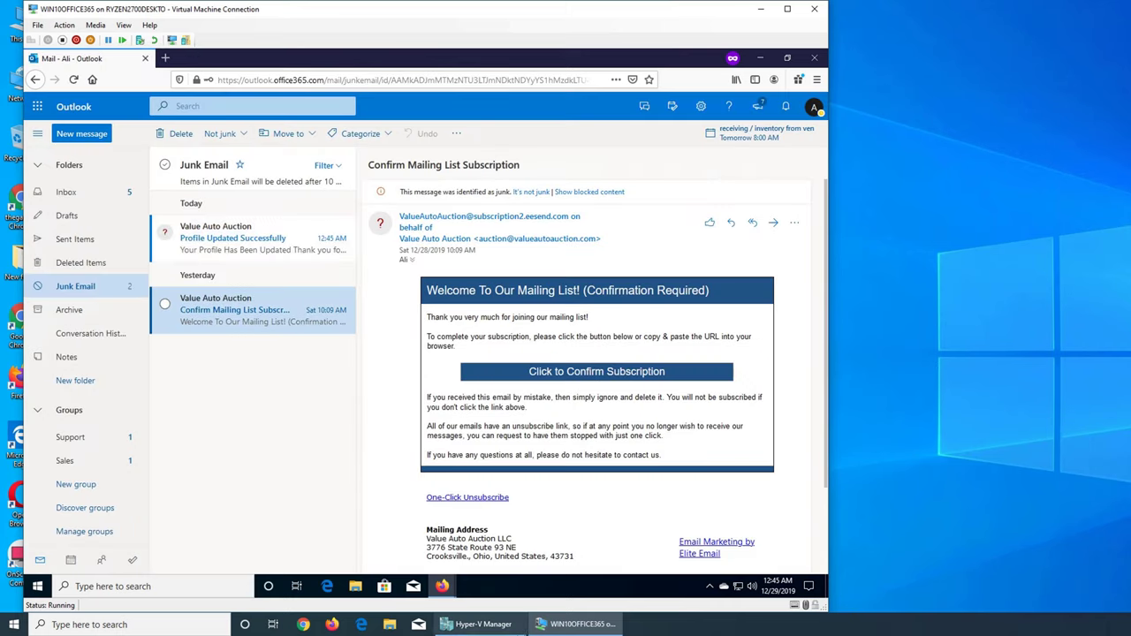
left_click(575, 624)
left_click(574, 624)
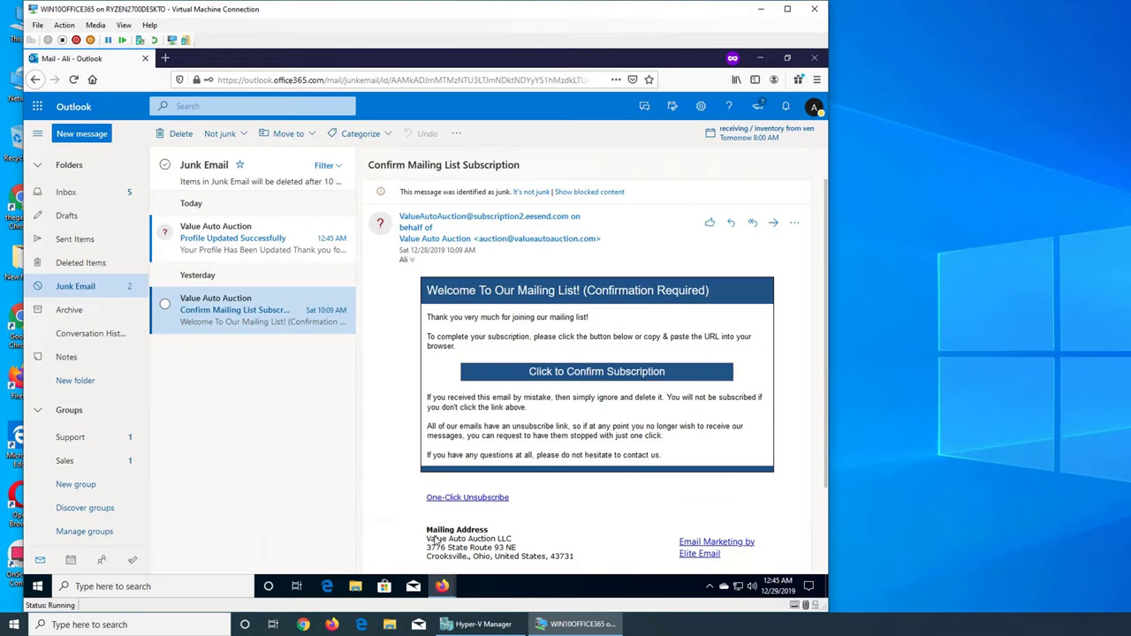
mouse_move(442, 586)
left_click(364, 540)
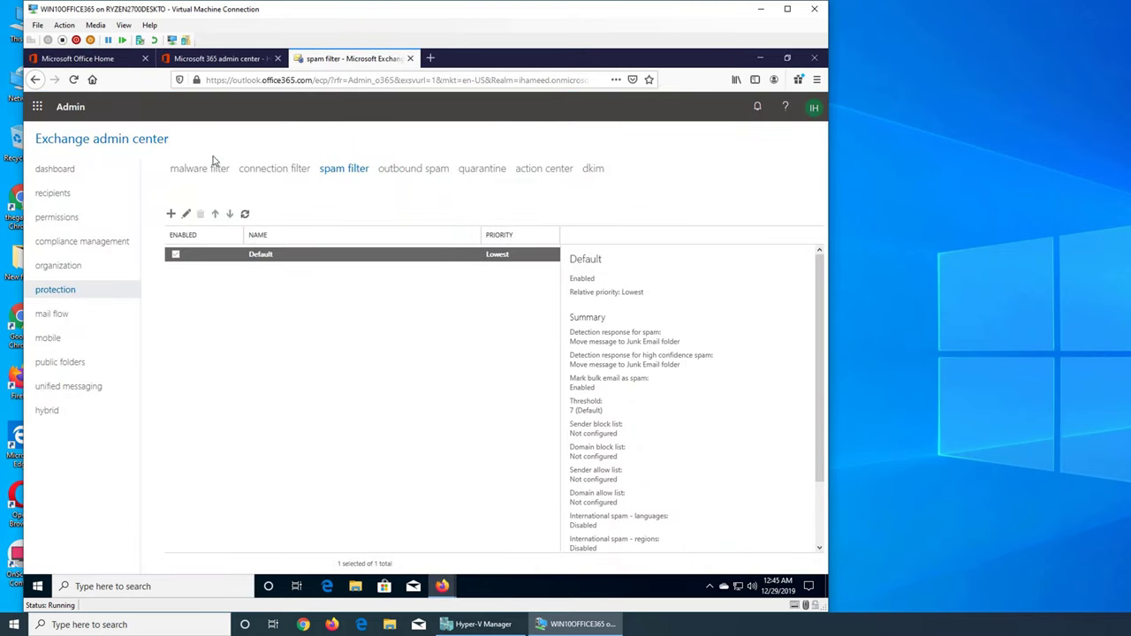
Step: Set the Default policy's High confidence spam action to Quarantine message and save
left_click(185, 213)
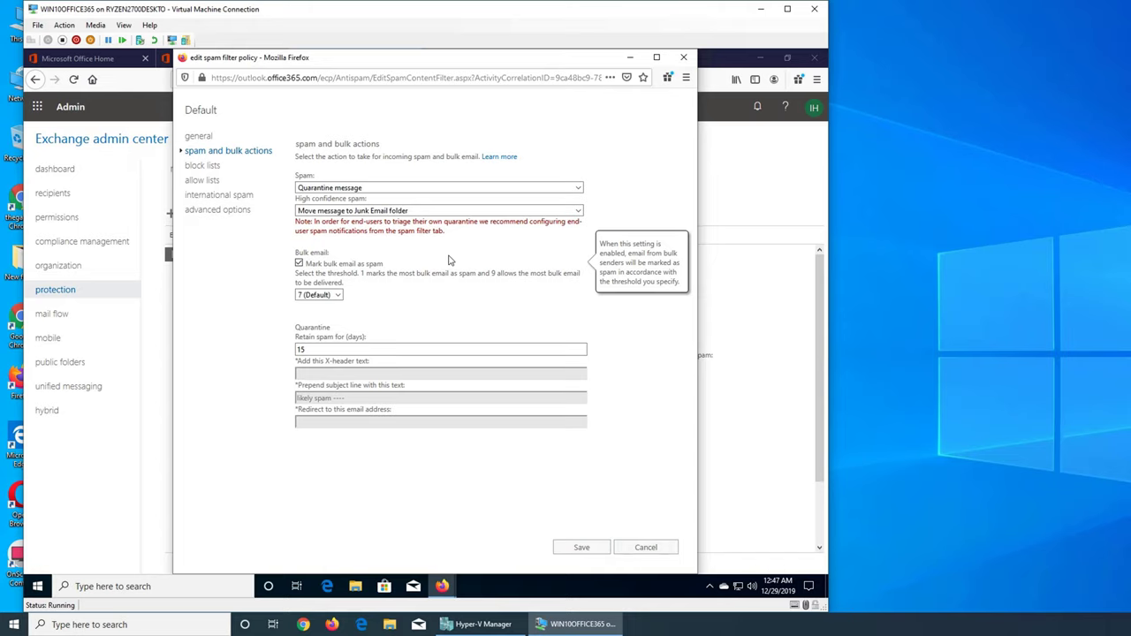
left_click(306, 220)
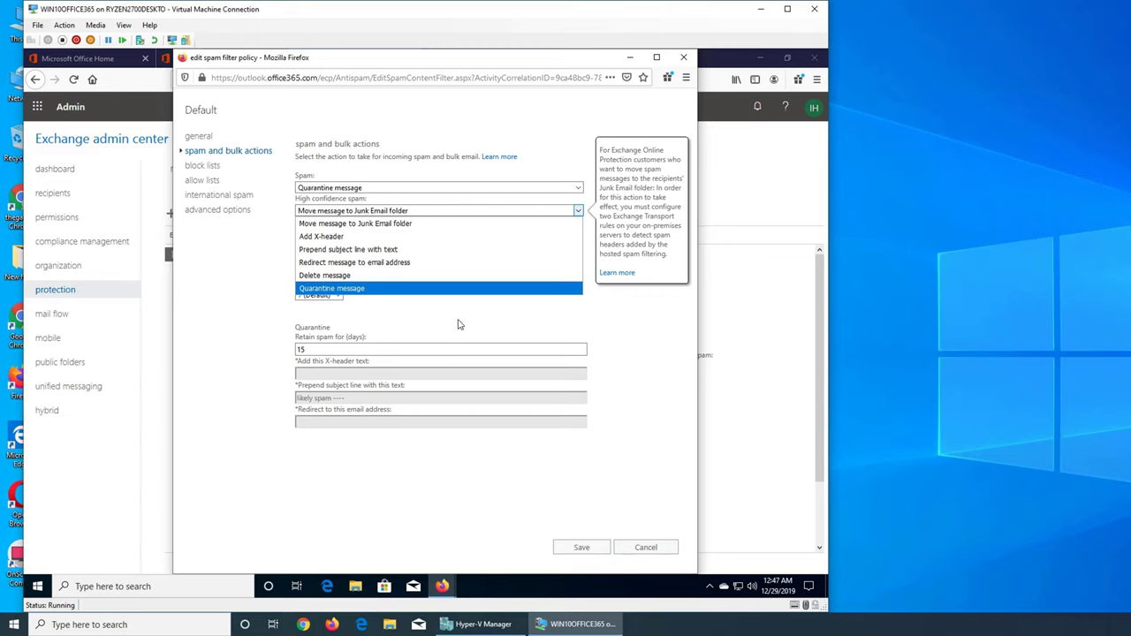
left_click(456, 322)
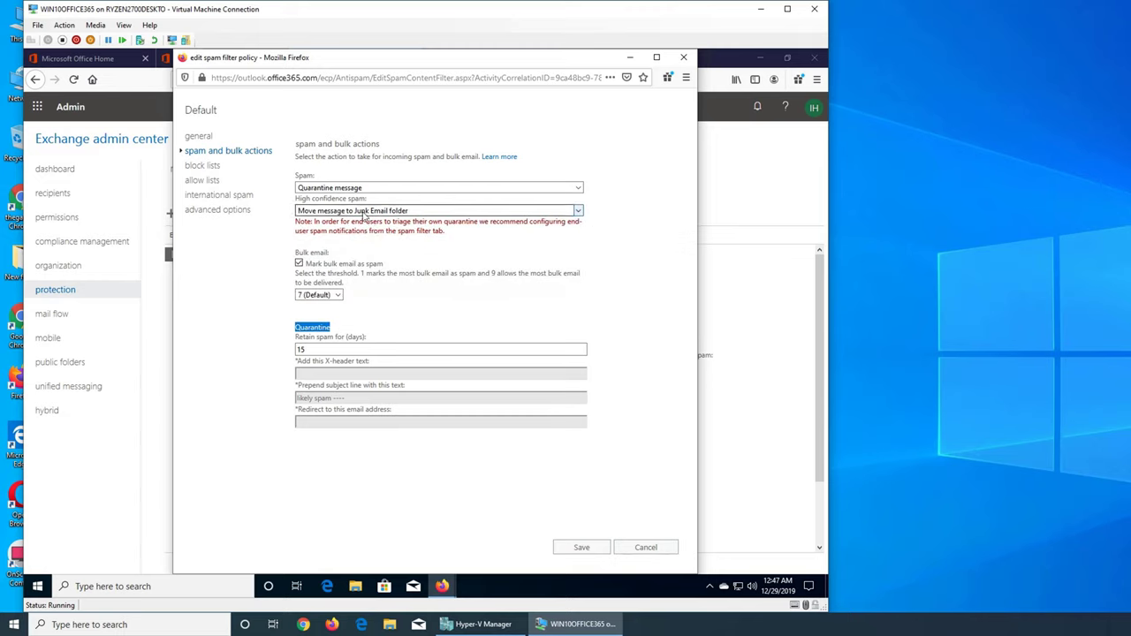
left_click(394, 211)
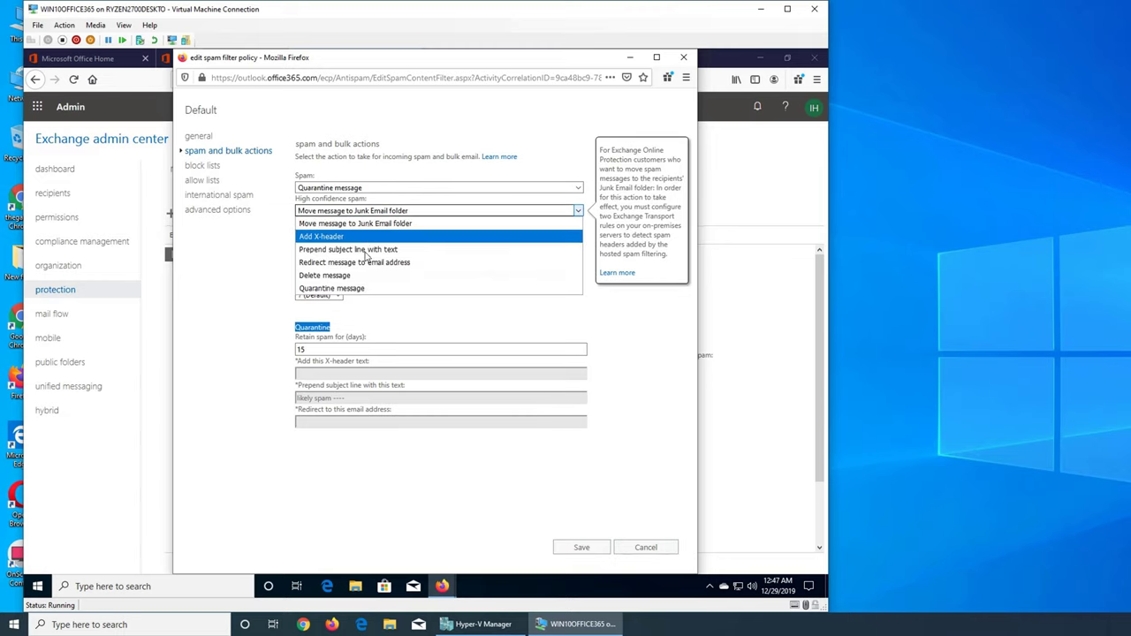
left_click(375, 289)
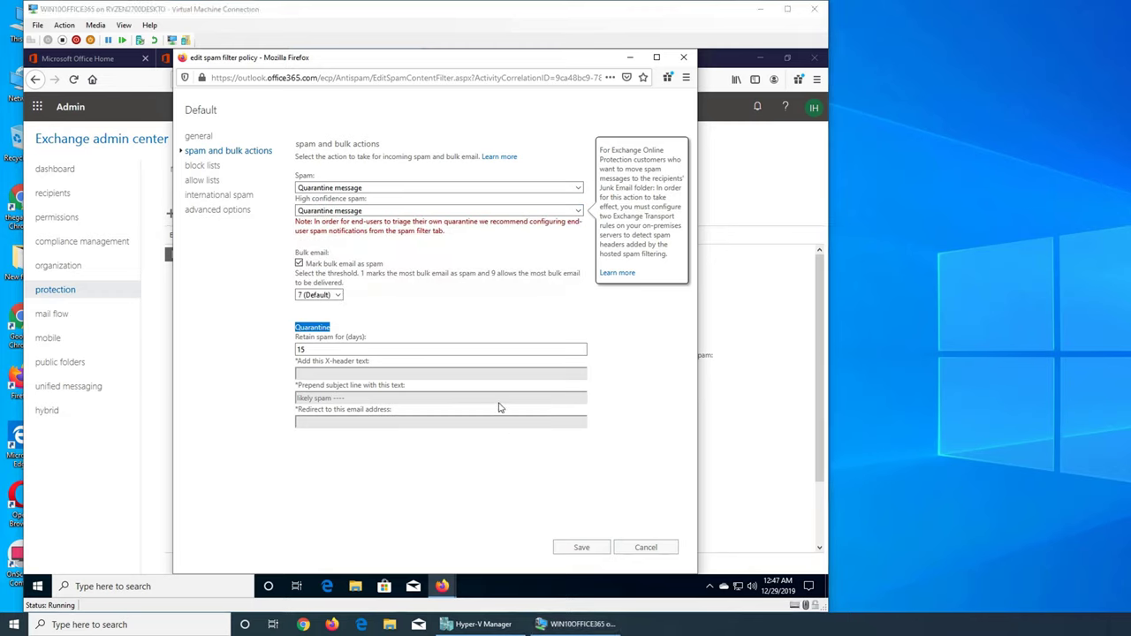
left_click(496, 277)
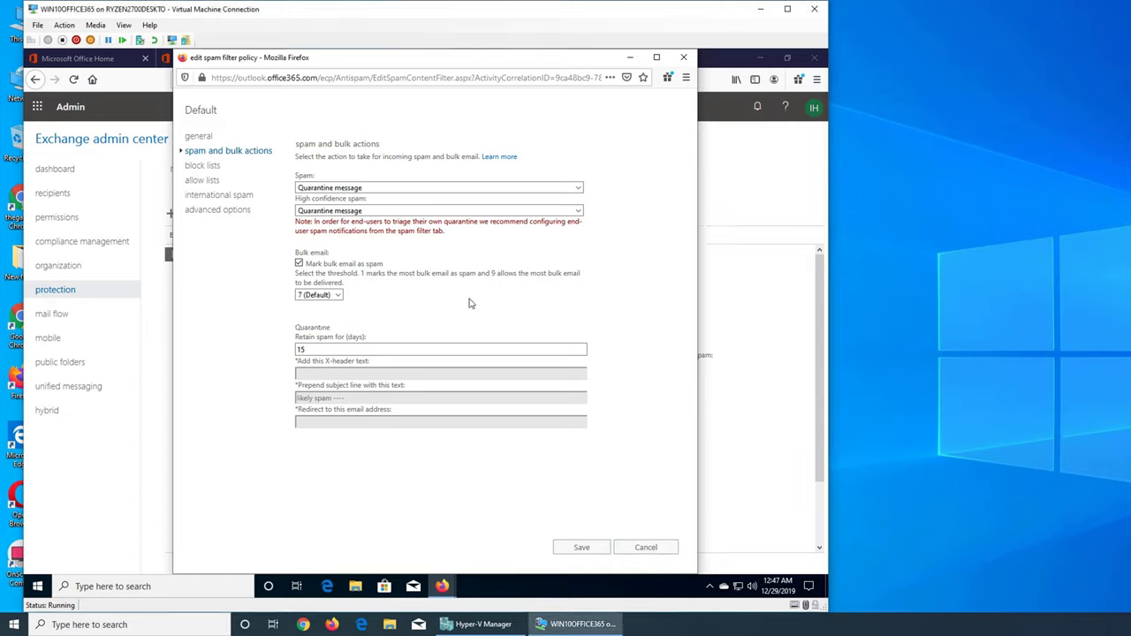
left_click(580, 548)
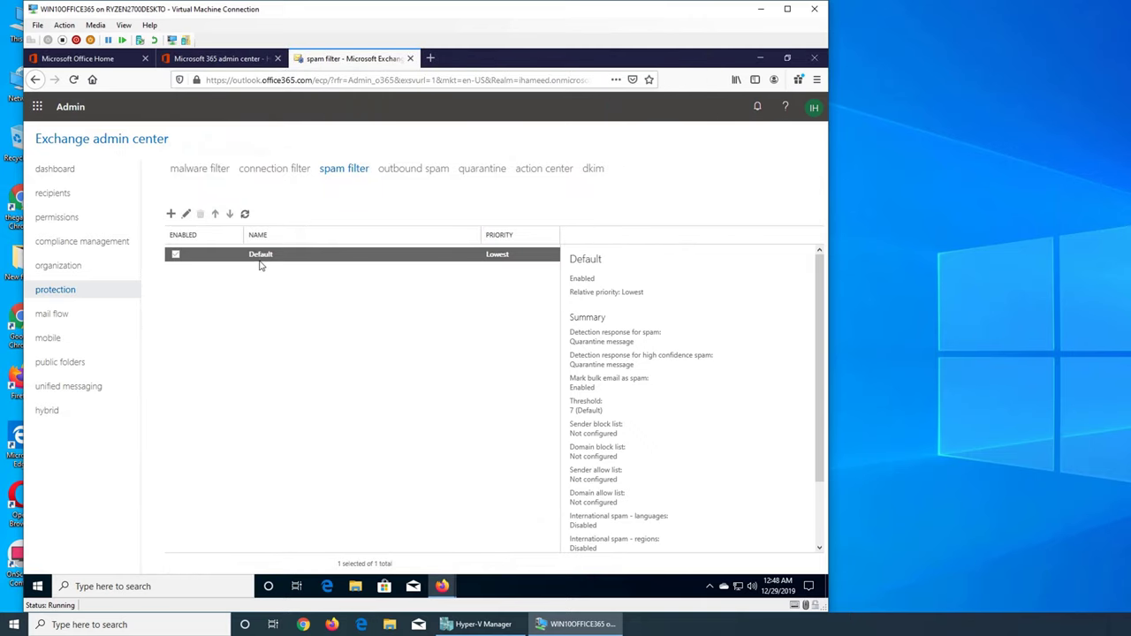
Step: Reopen the Default policy at its block lists, confirming the sender and domain lists are empty
left_click(185, 214)
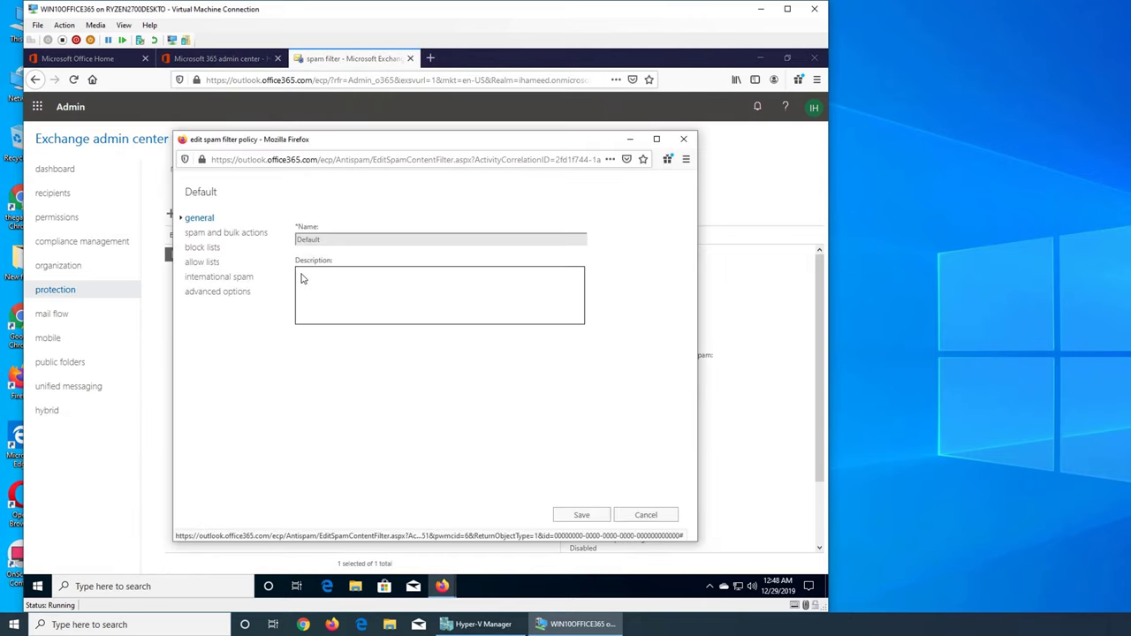
left_click(208, 250)
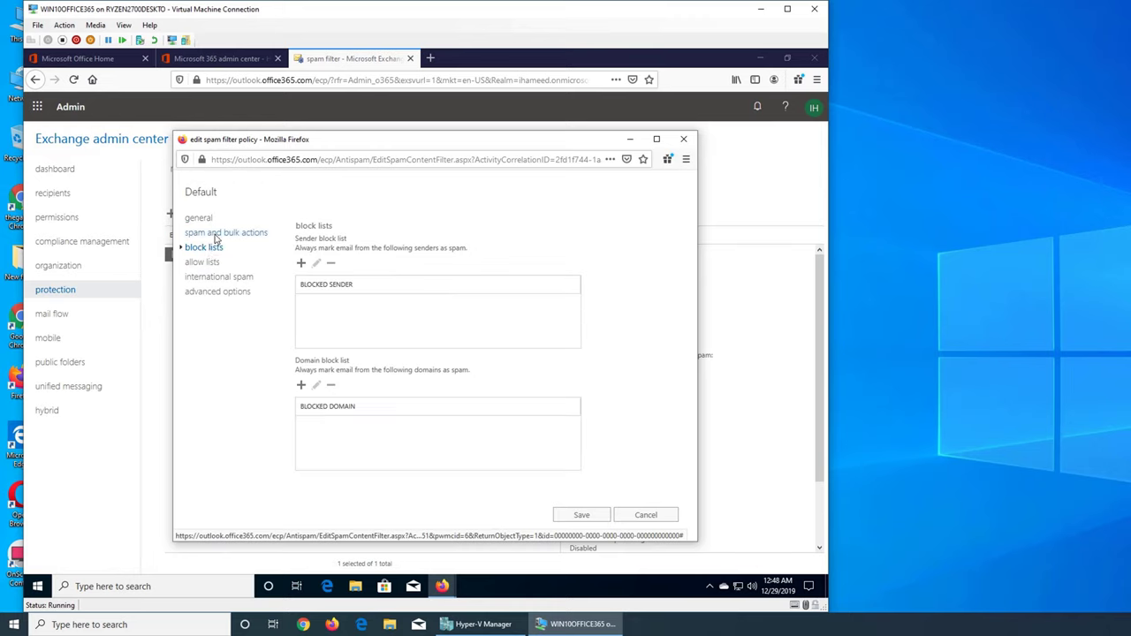
left_click(215, 235)
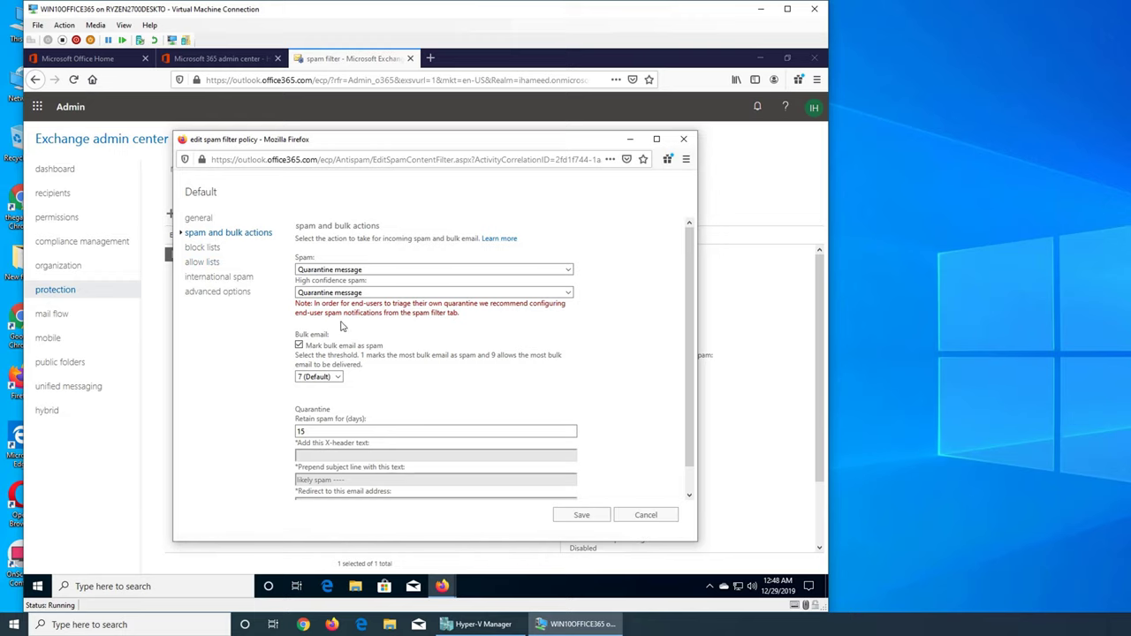
left_click(204, 248)
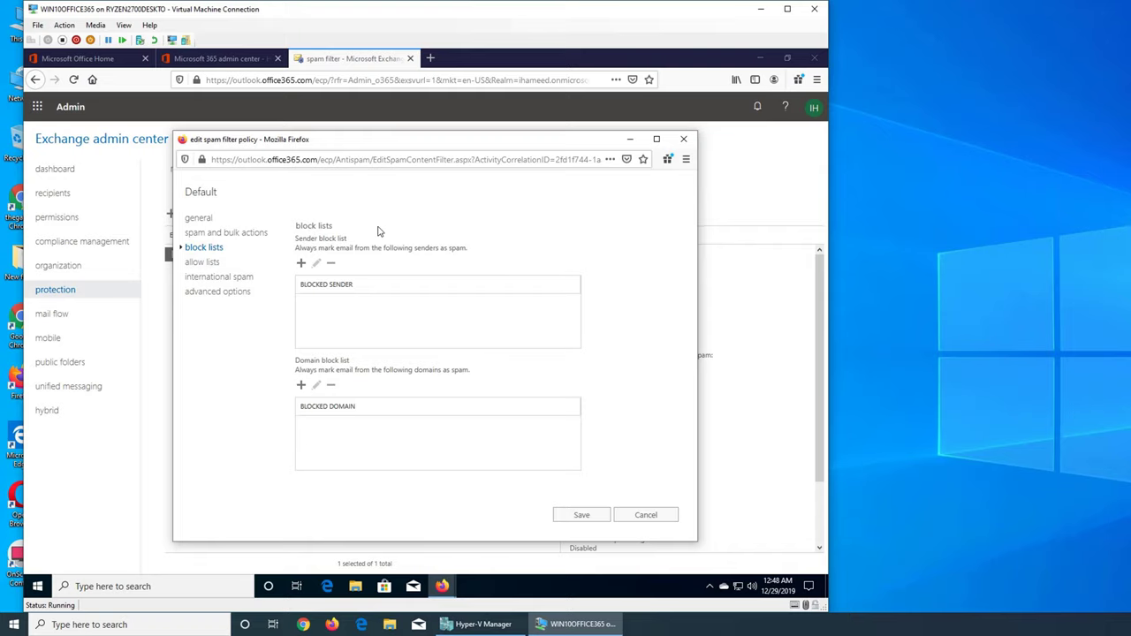
left_click_drag(457, 136, 466, 50)
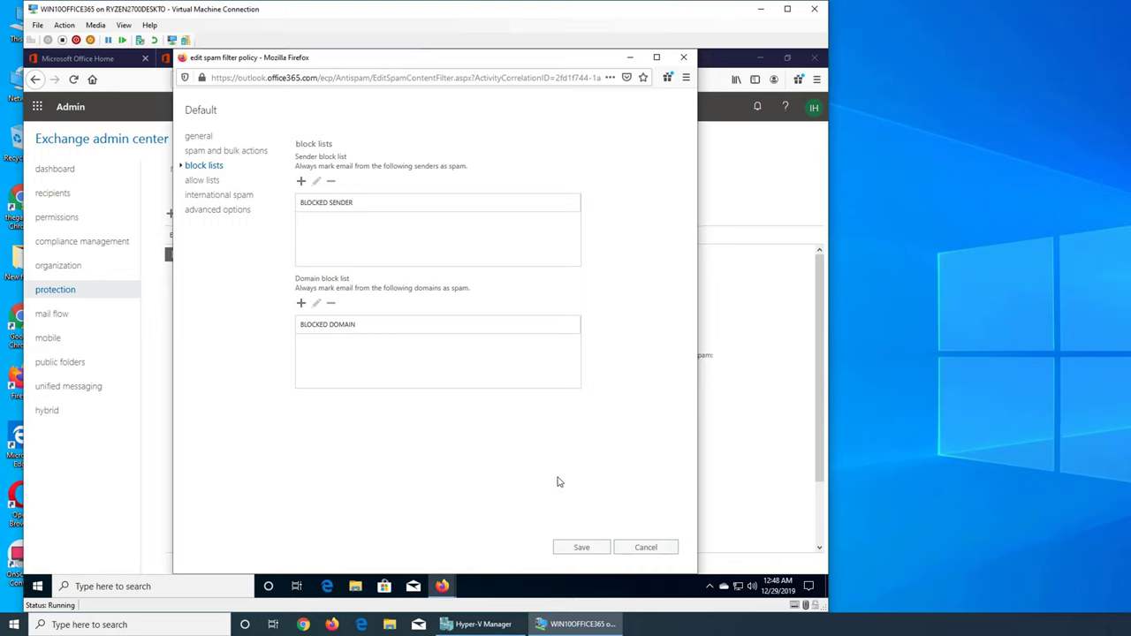
left_click(447, 585)
Step: Check the junk message's More actions menu in Outlook, then return to Exchange admin center
left_click(490, 546)
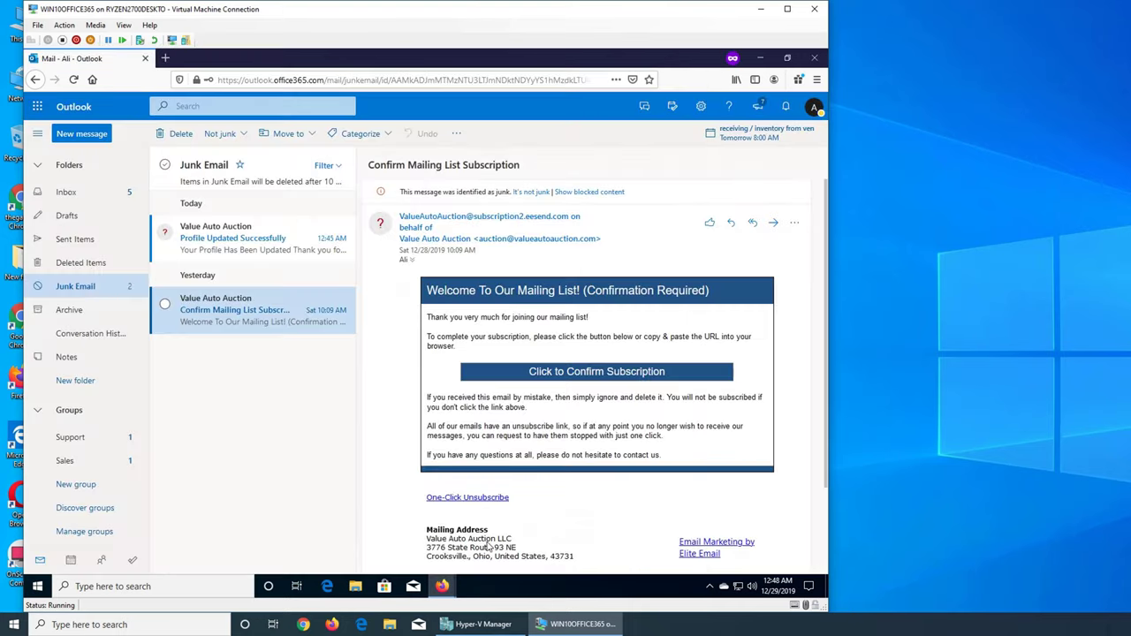
left_click(794, 223)
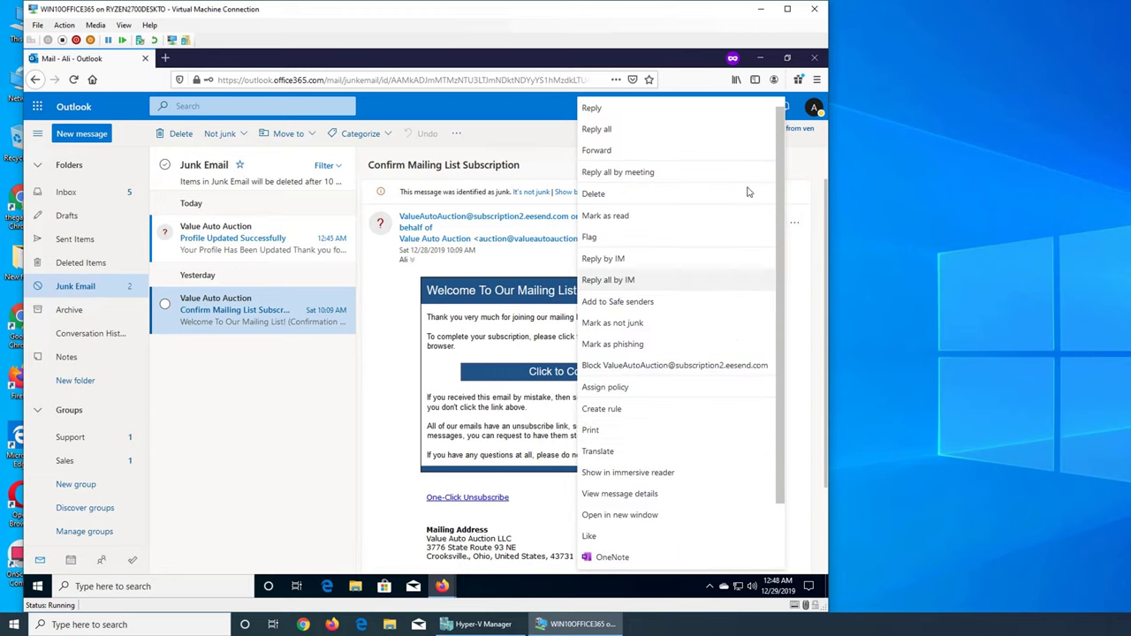
left_click(818, 179)
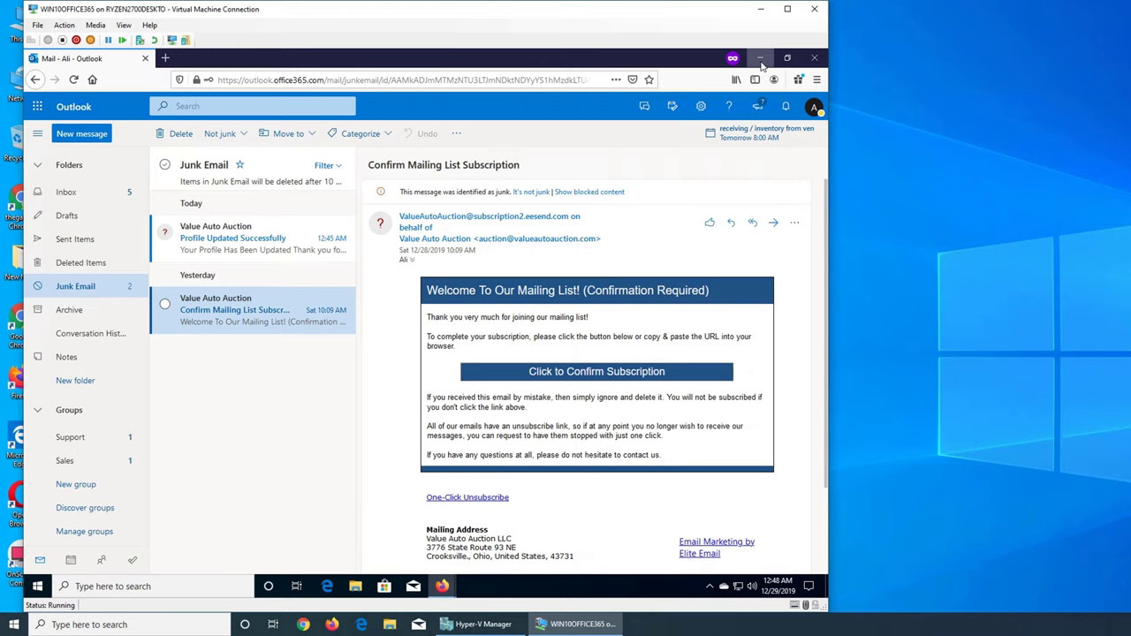
mouse_move(439, 586)
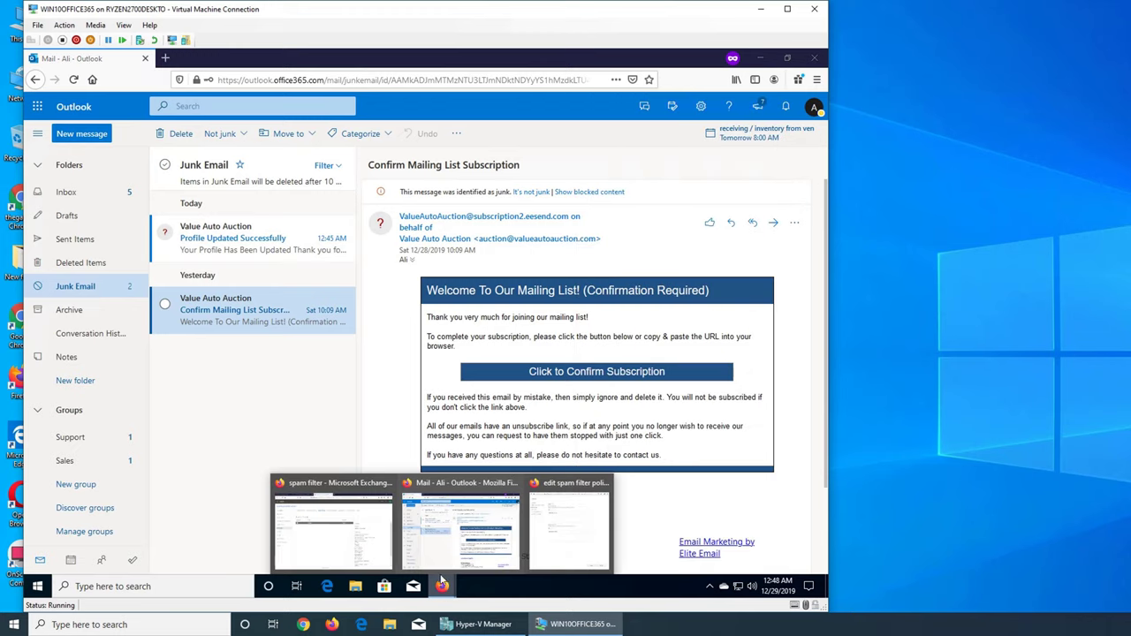
left_click(359, 530)
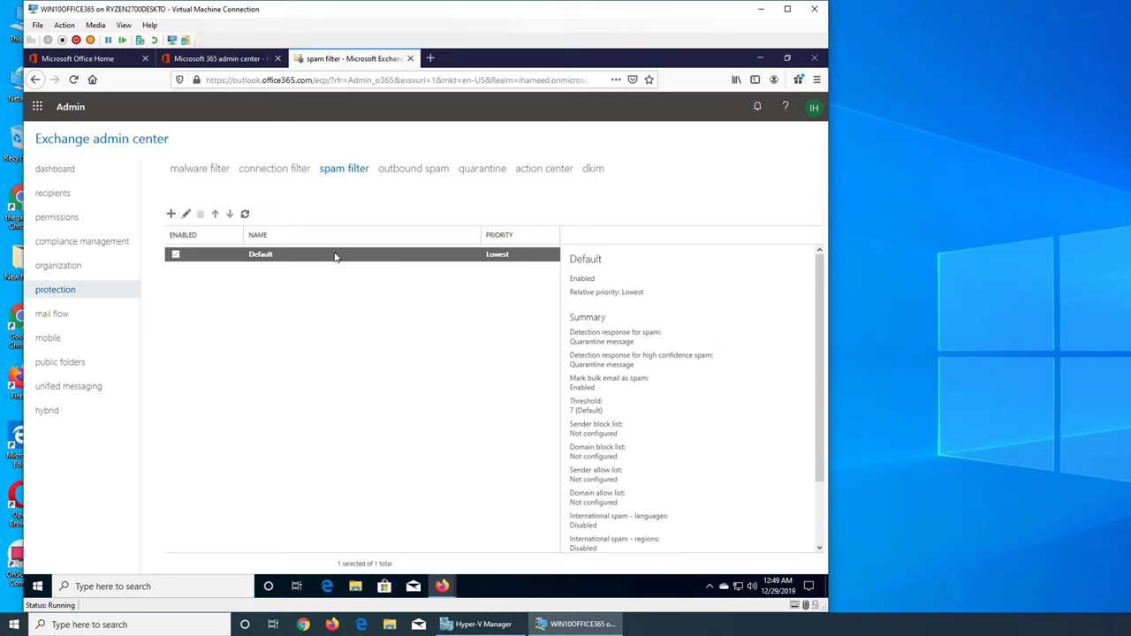
Step: Bring the policy editor forward and start a new Sender block list entry
mouse_move(442, 586)
left_click(558, 541)
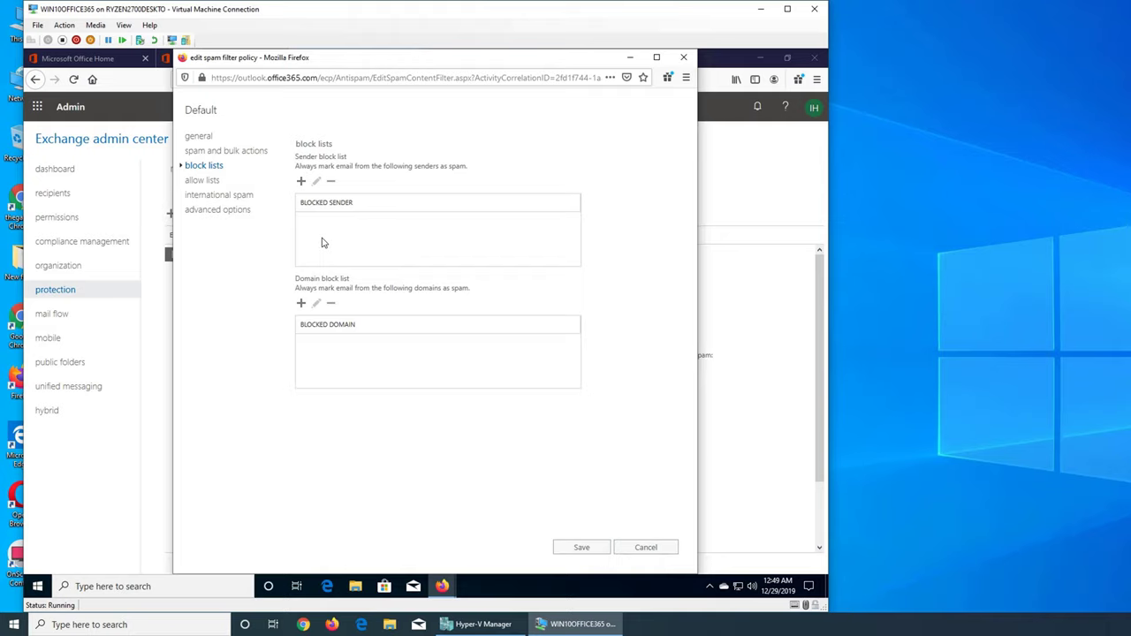
left_click(301, 181)
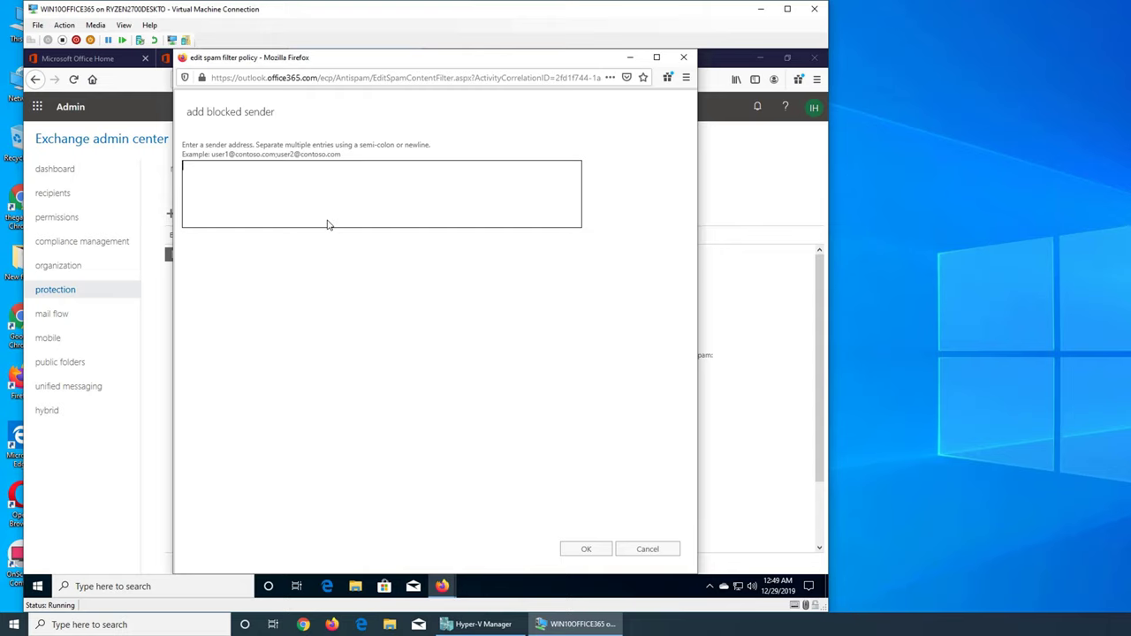
Step: Enter the sender's Gmail address as a blocked sender and confirm it
left_click(589, 548)
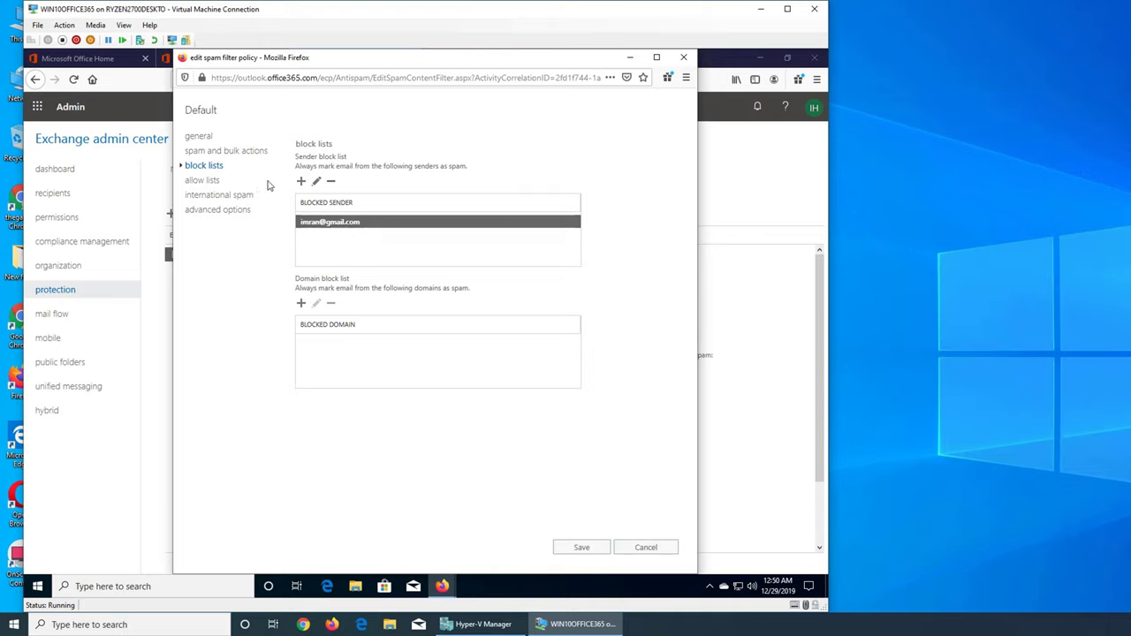
Step: Edit the blocked sender entry, replacing it with another sender's outlook.com address
left_click(316, 181)
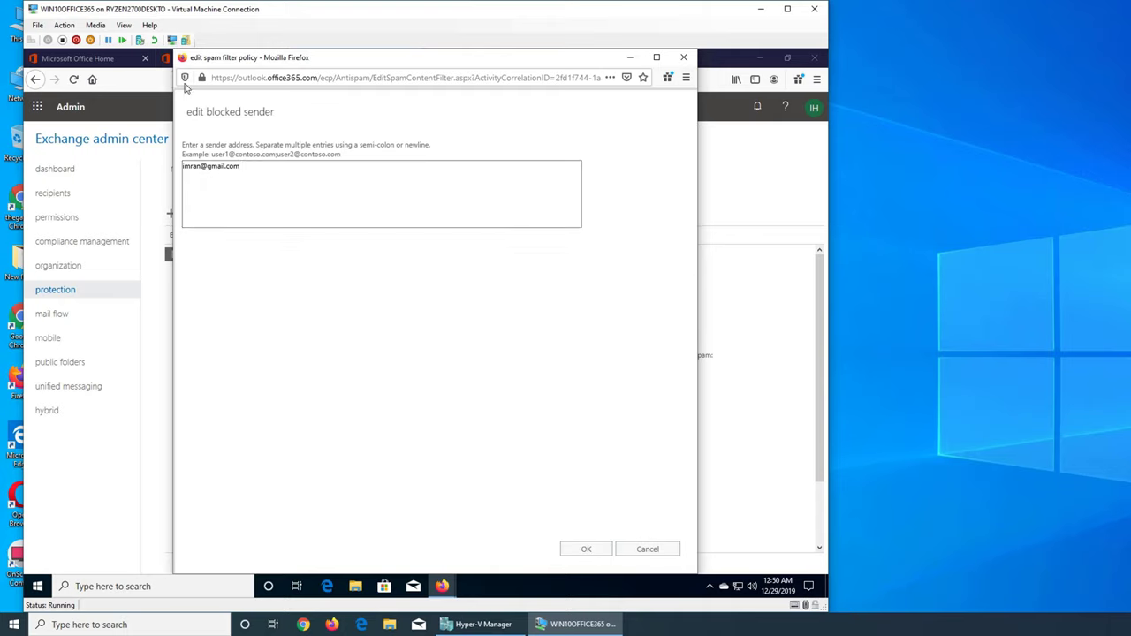
triple_click(227, 167)
left_click(586, 549)
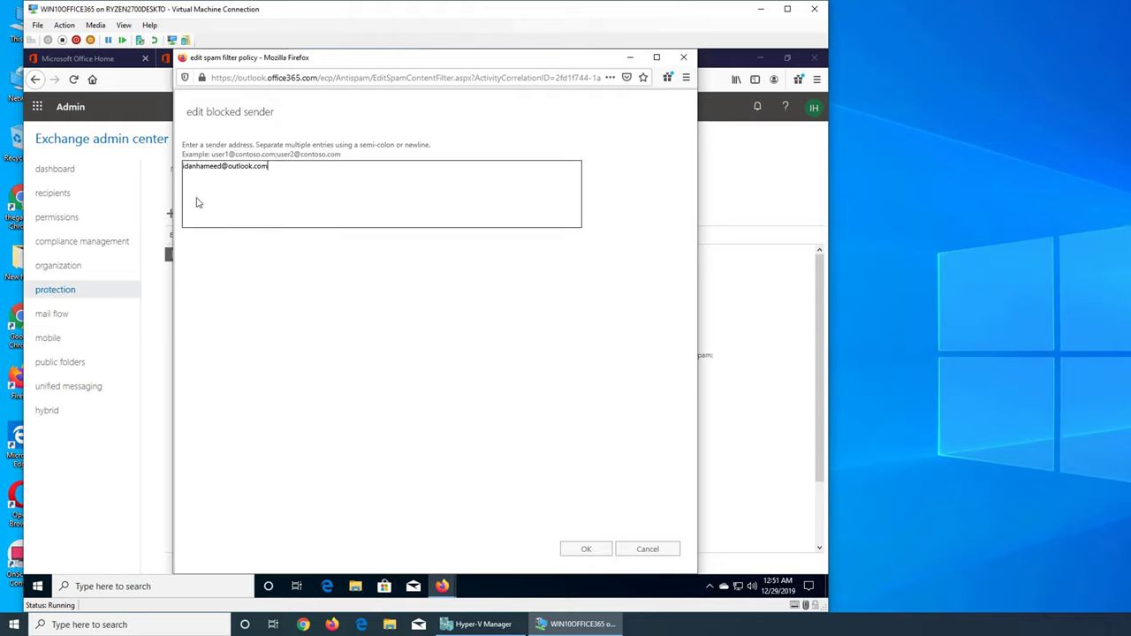
left_click(595, 549)
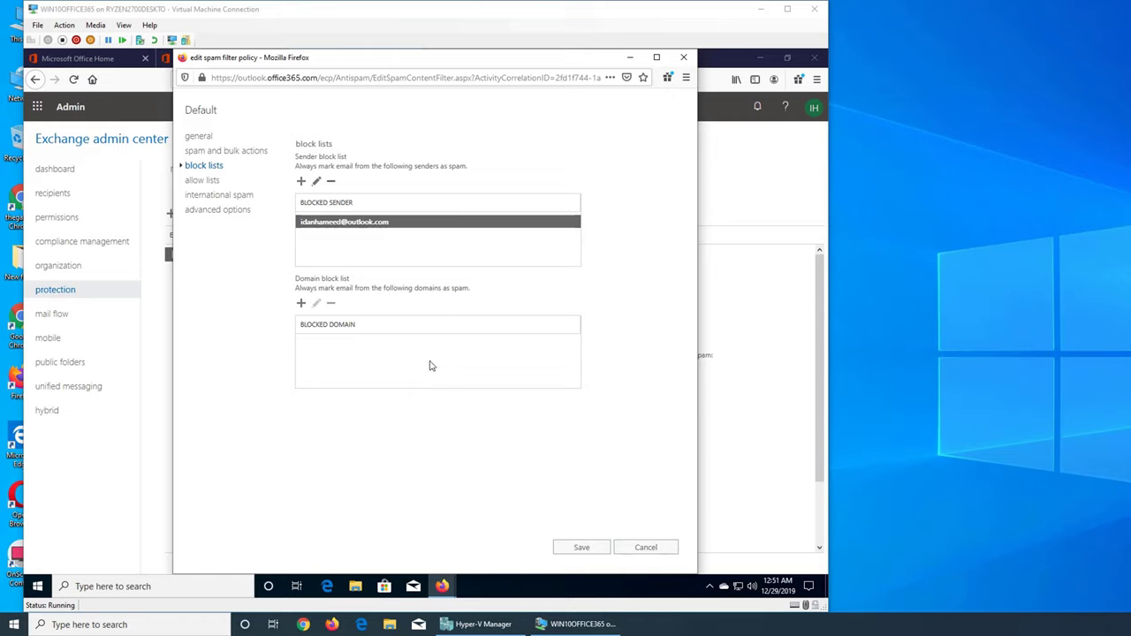
Step: Start a Domain block list entry and type gmail.com
left_click(416, 360)
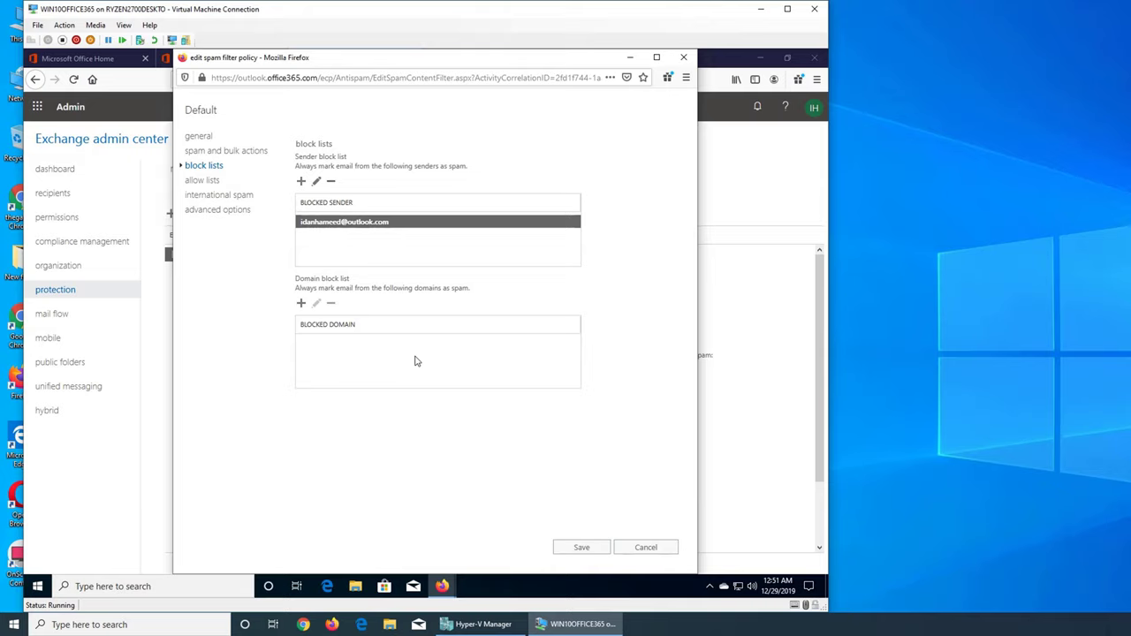
left_click(300, 303)
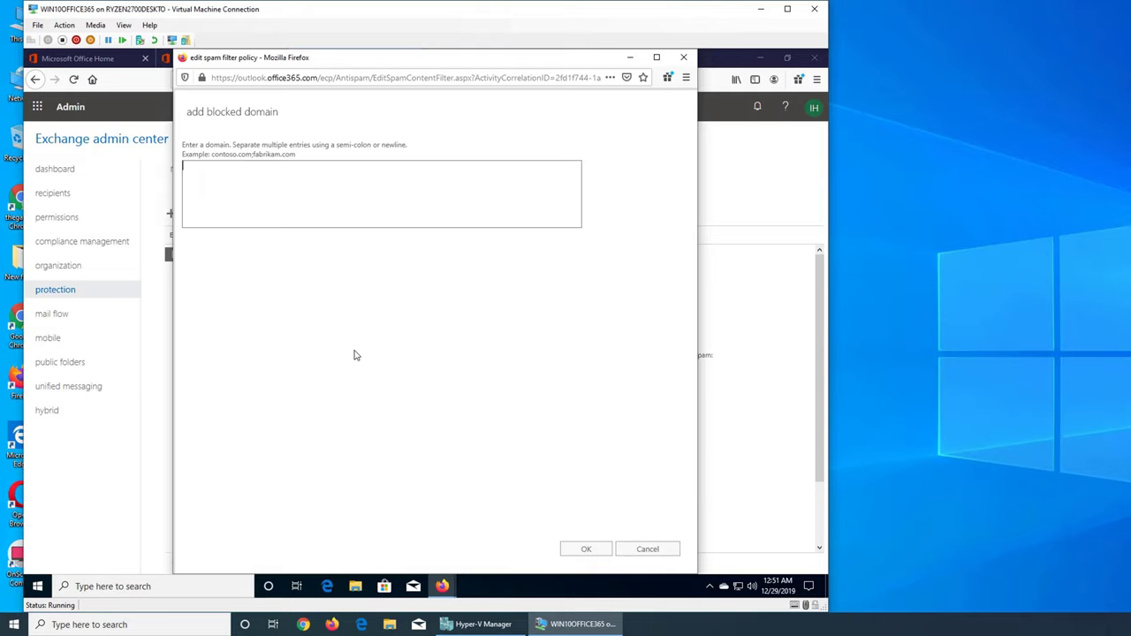
left_click(304, 212)
type("gmail.cm")
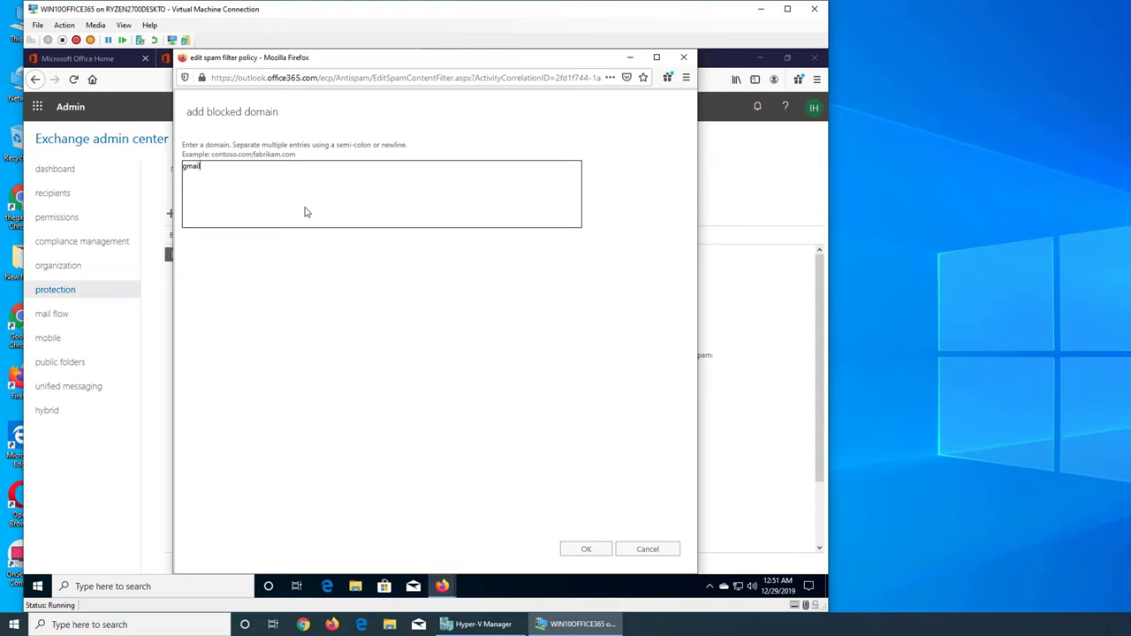
key("BackSpace")
key("BackSpace")
key("BackSpace")
type(".com")
Step: Delete the gmail.com text, cancel the blocked domain, and view the policy's allow lists
key("ctrl+a")
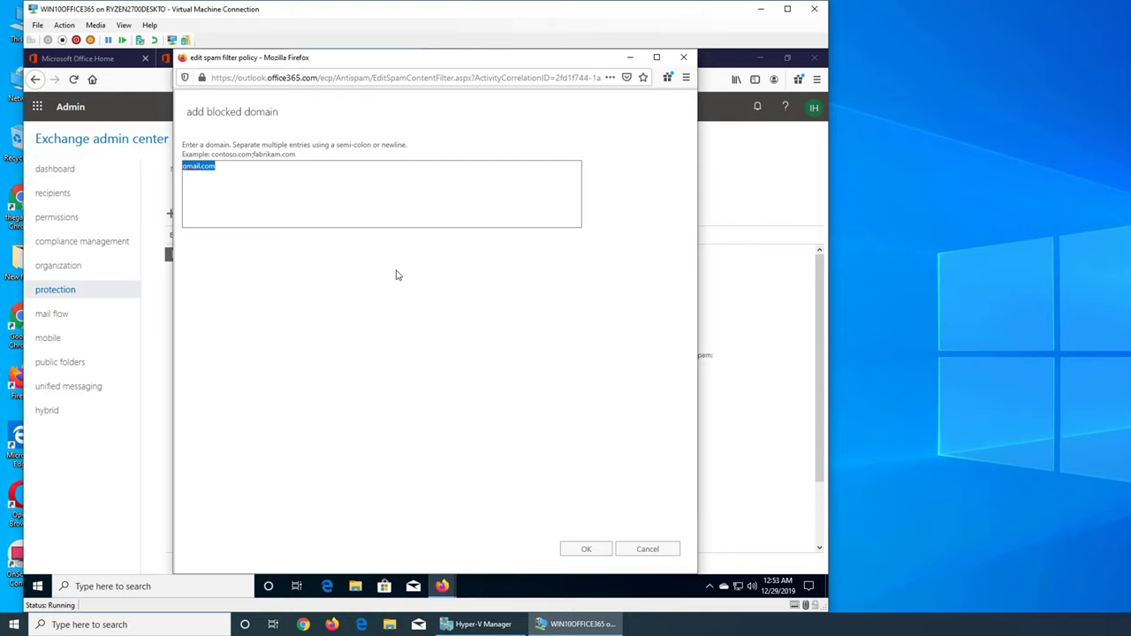
left_click(257, 188)
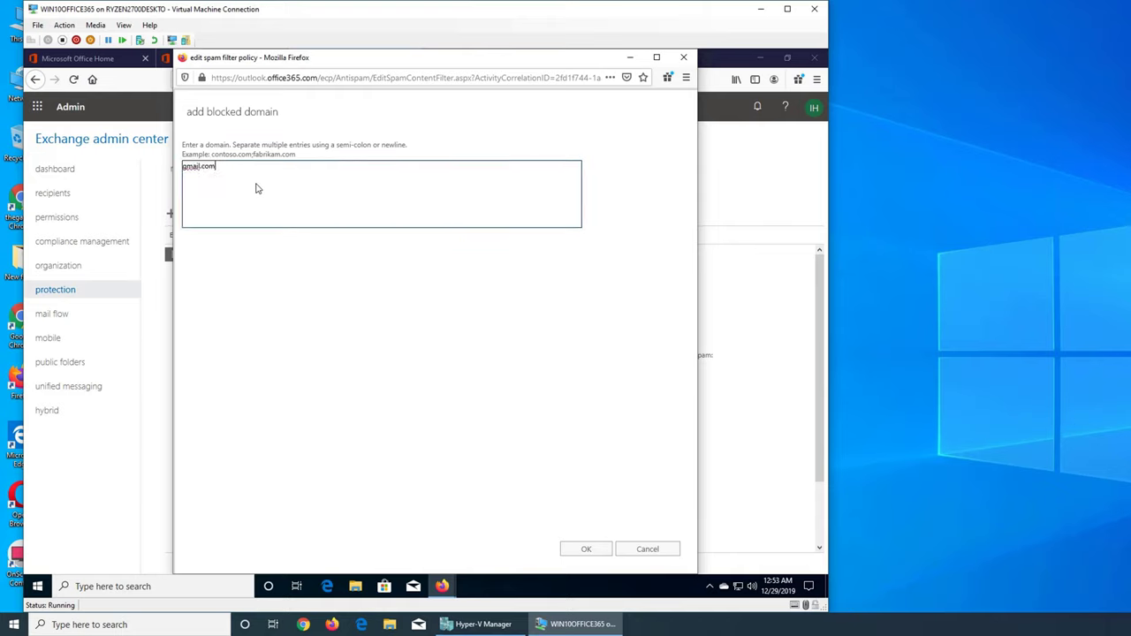
key("ctrl+a")
left_click(227, 183)
key("shift+Left")
key("shift+Left")
key("shift+Left")
key("shift+Left")
key("BackSpace")
key("BackSpace")
key("BackSpace")
key("BackSpace")
key("BackSpace")
key("BackSpace")
left_click(647, 548)
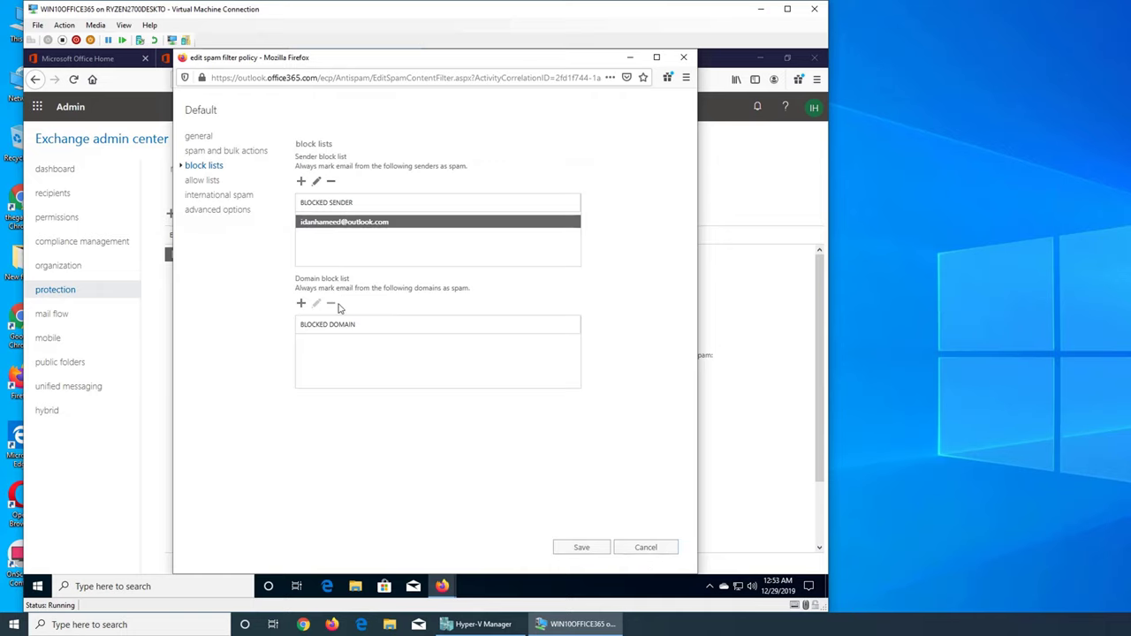
left_click(202, 181)
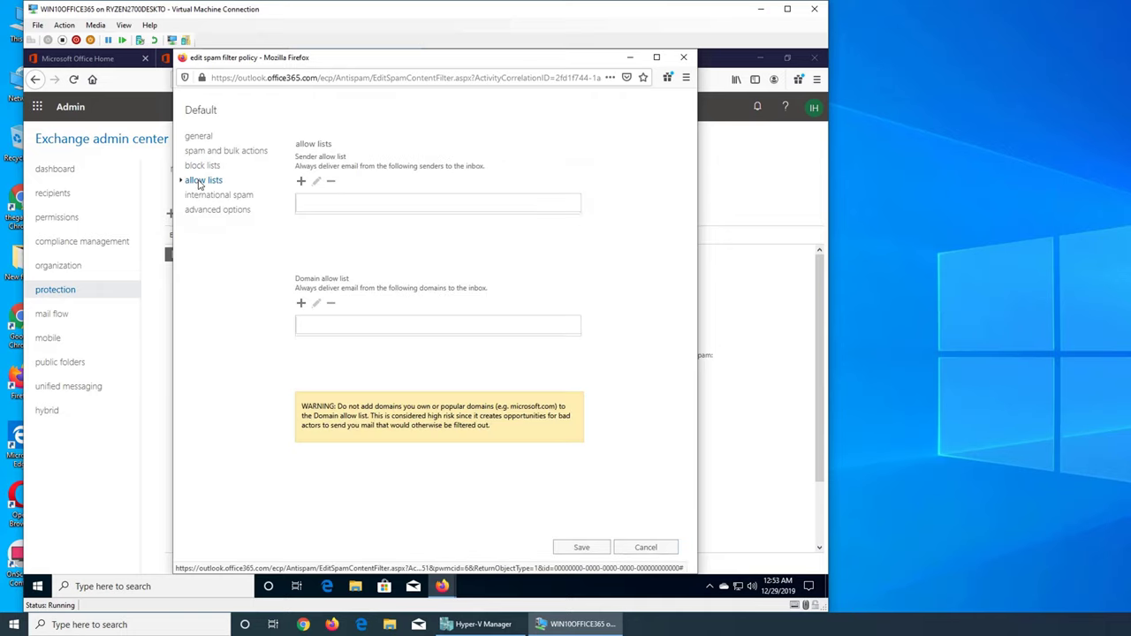
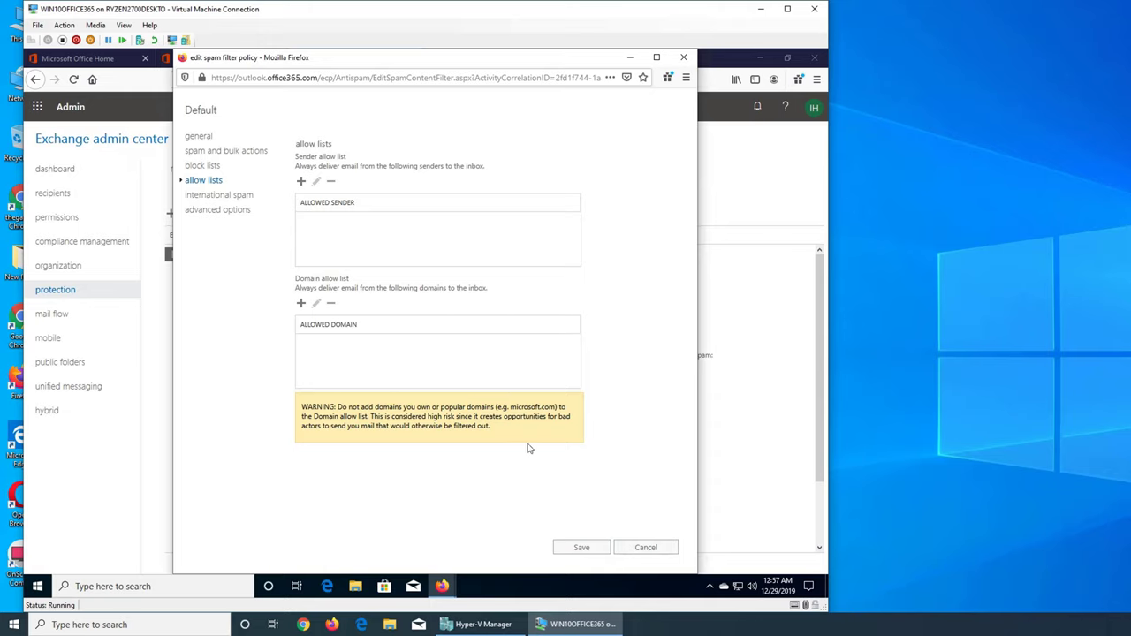
Step: Open the Default policy's international spam page to filter messages by language
left_click(204, 196)
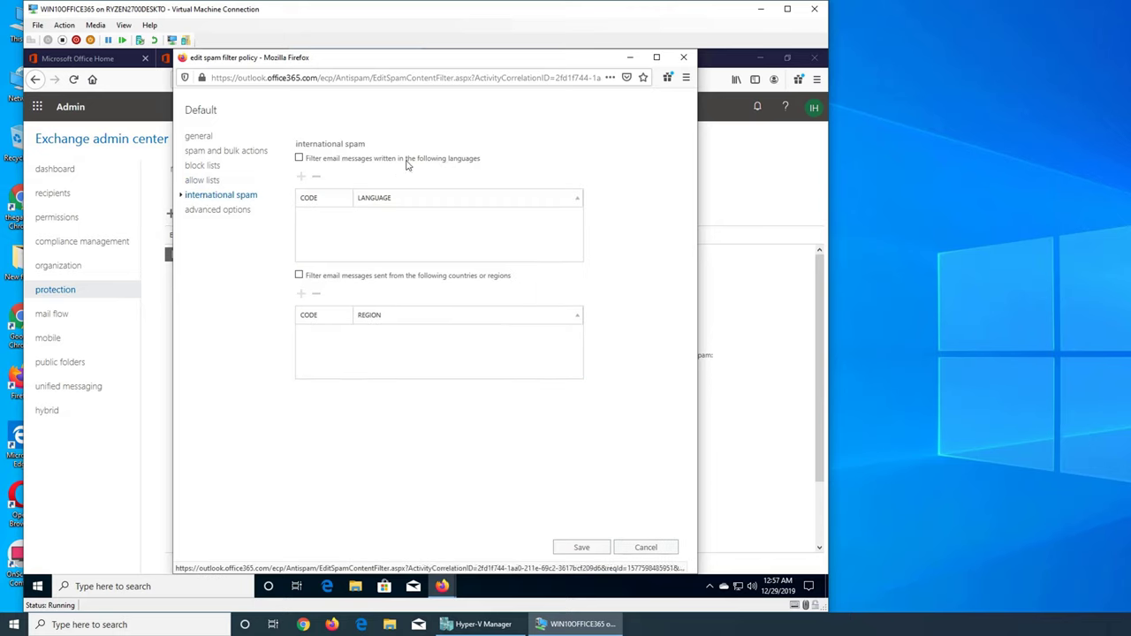
mouse_move(421, 160)
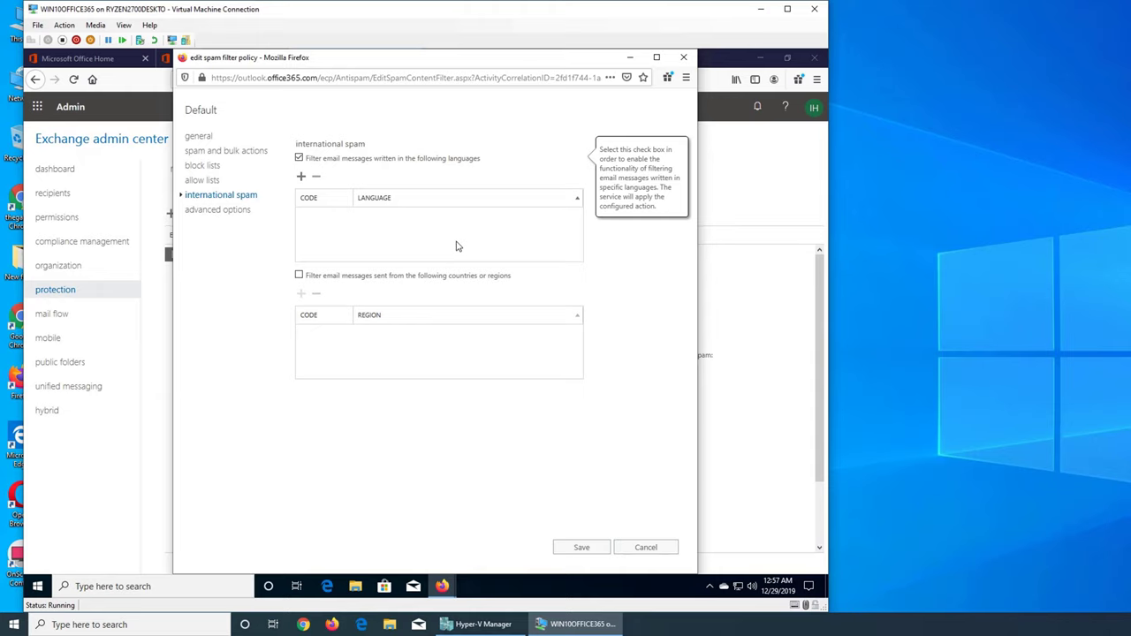
Step: Add Chinese (Simplified, China), ZH-CN, to the policy's filtered languages
left_click(301, 177)
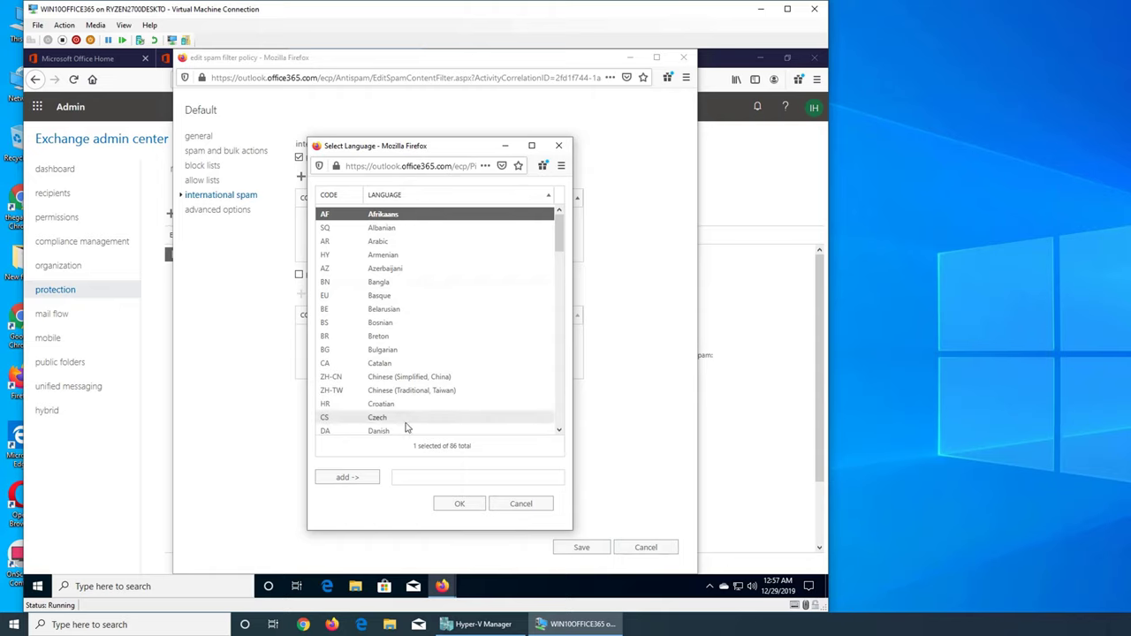
scroll(429, 380, "down", 13)
scroll(427, 303, "up", 9)
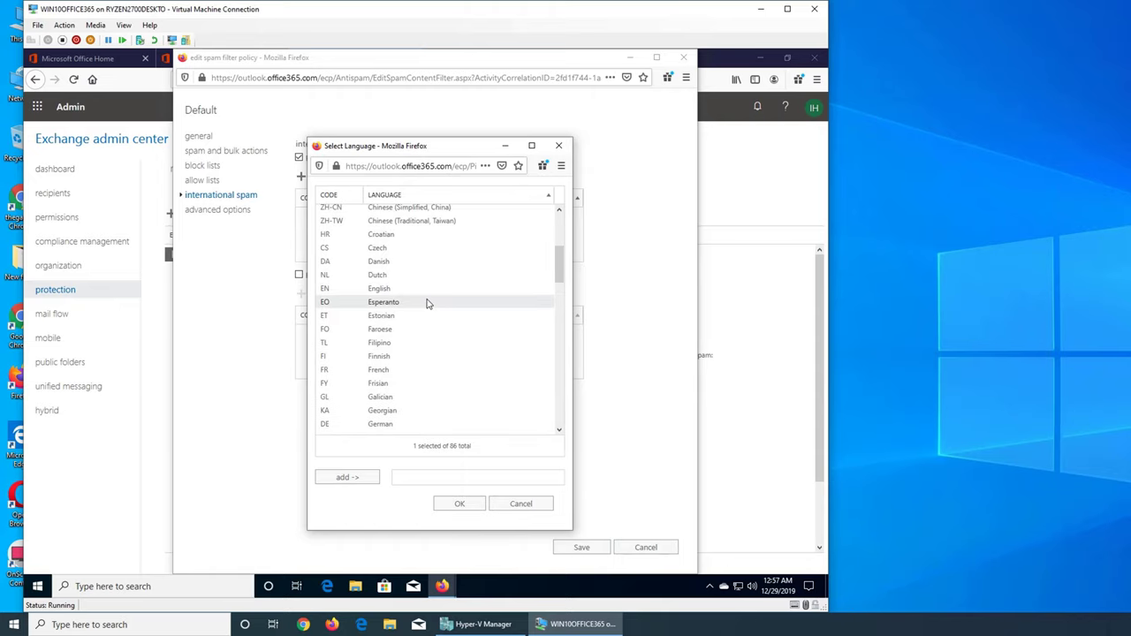
scroll(427, 304, "up", 3)
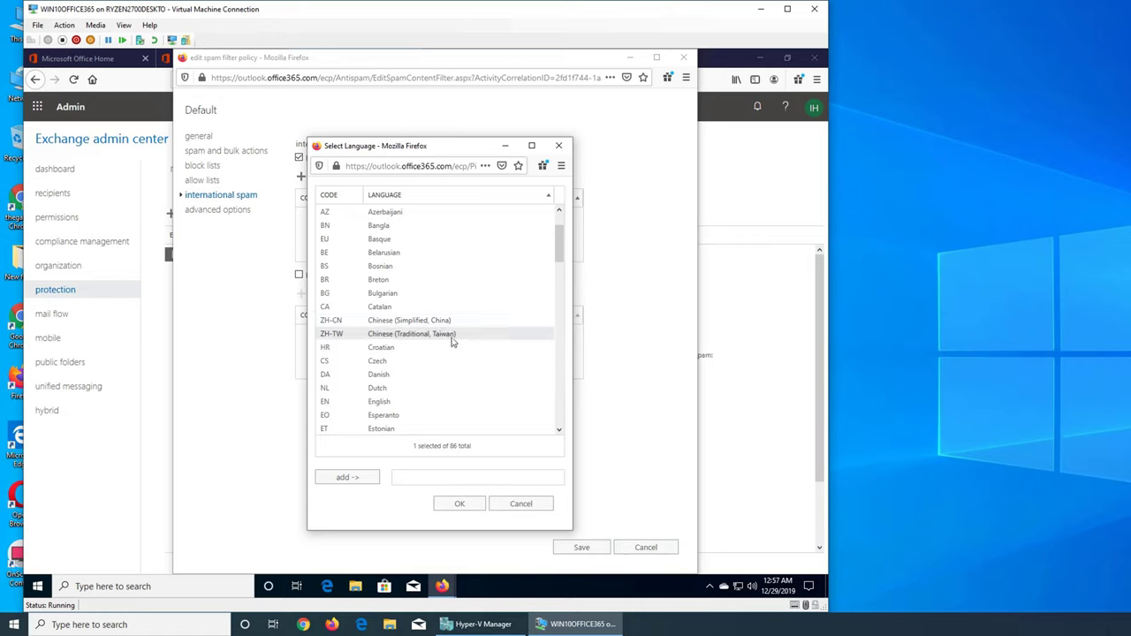
scroll(452, 339, "up", 2)
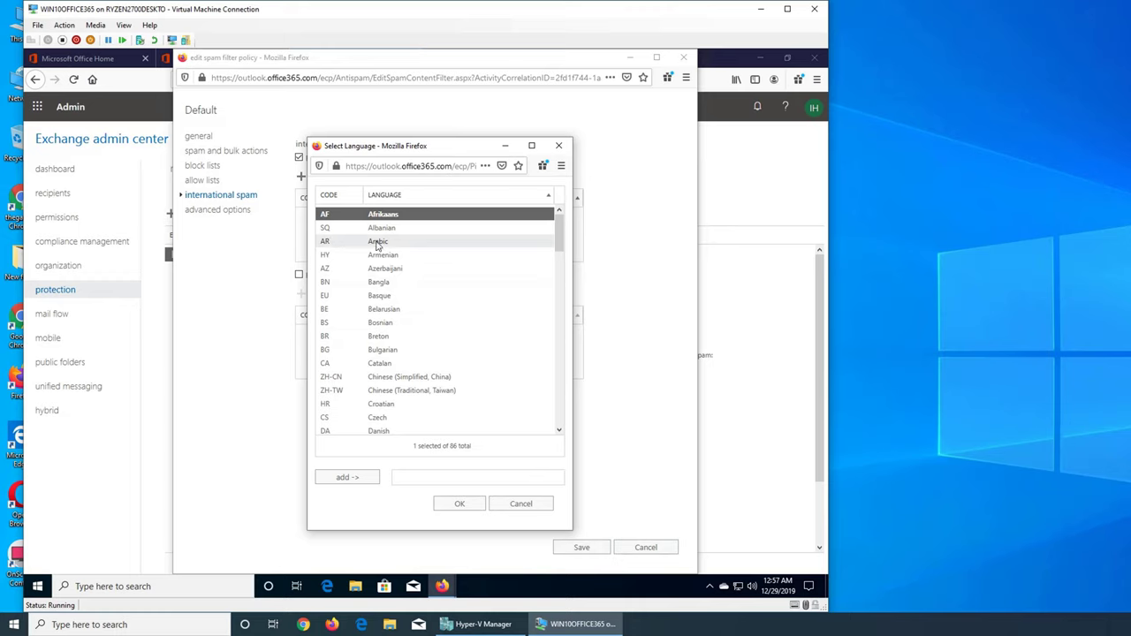
scroll(422, 333, "down", 10)
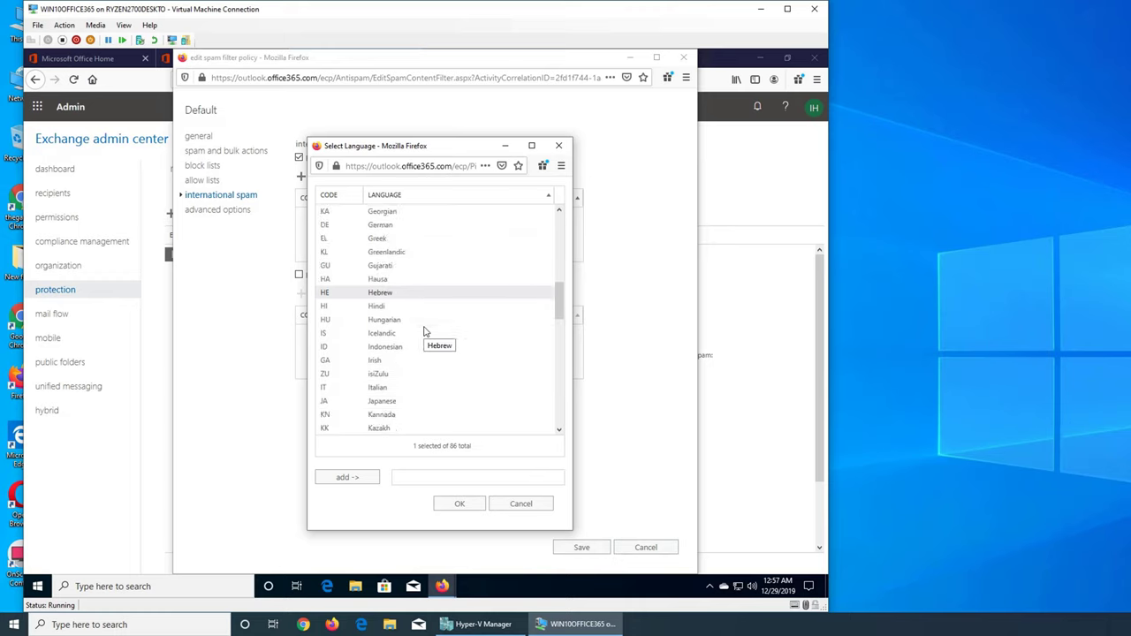
scroll(424, 331, "down", 6)
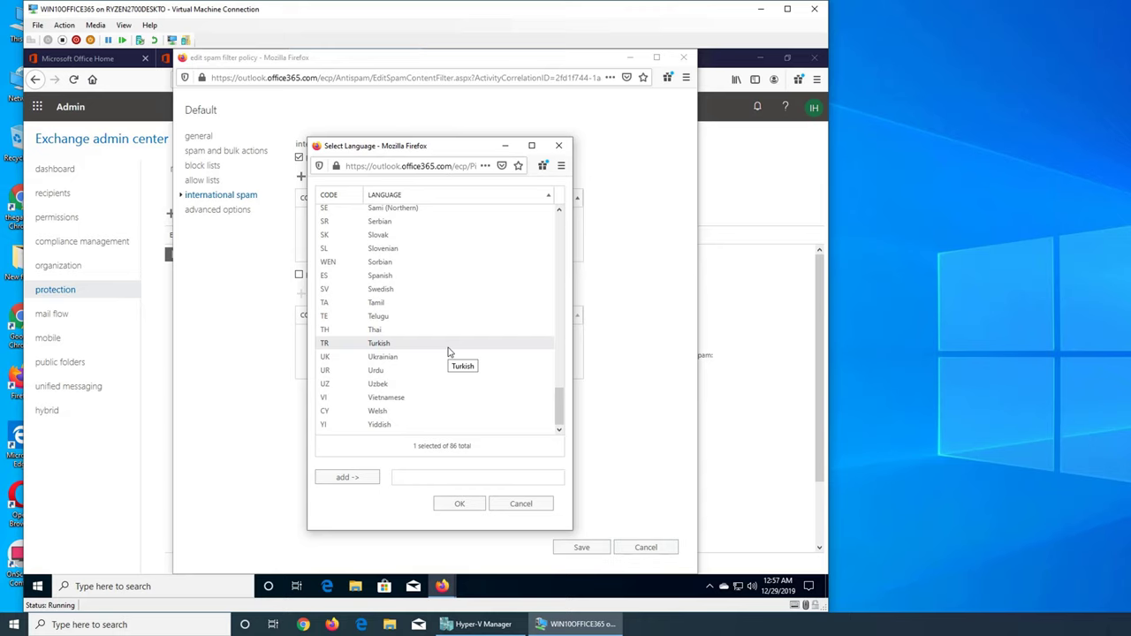
scroll(448, 351, "up", 16)
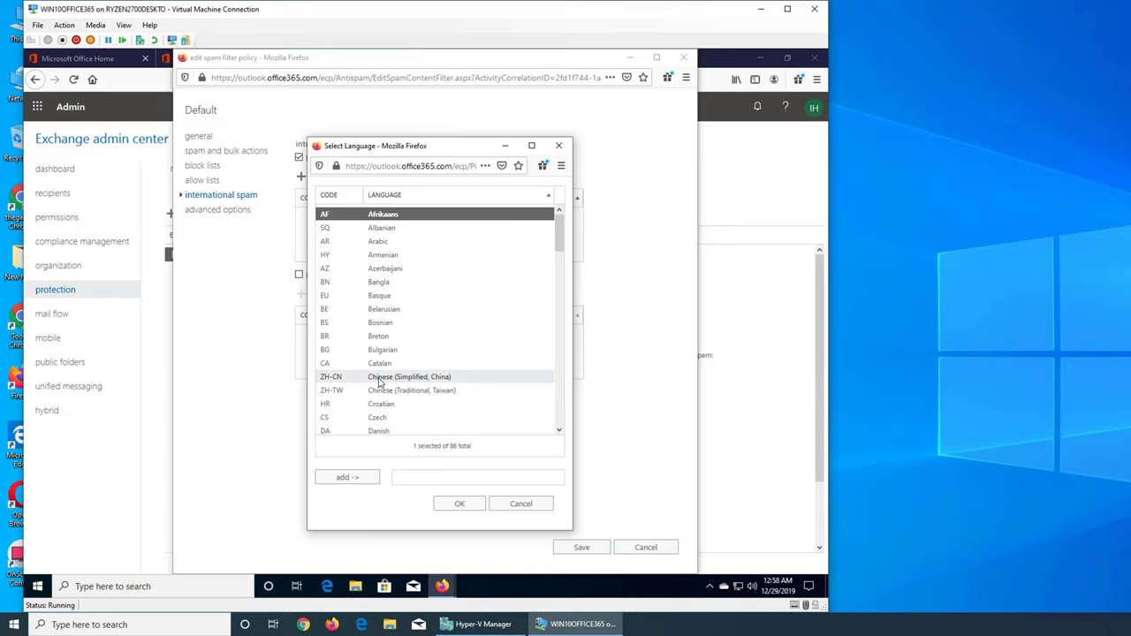
left_click(380, 380)
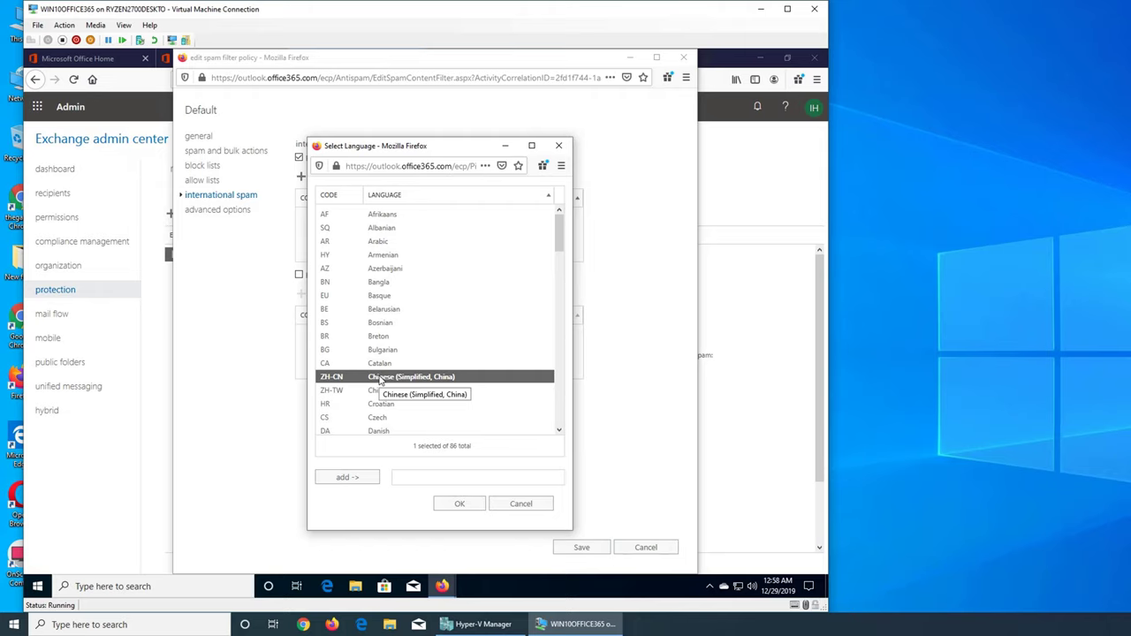
left_click(353, 484)
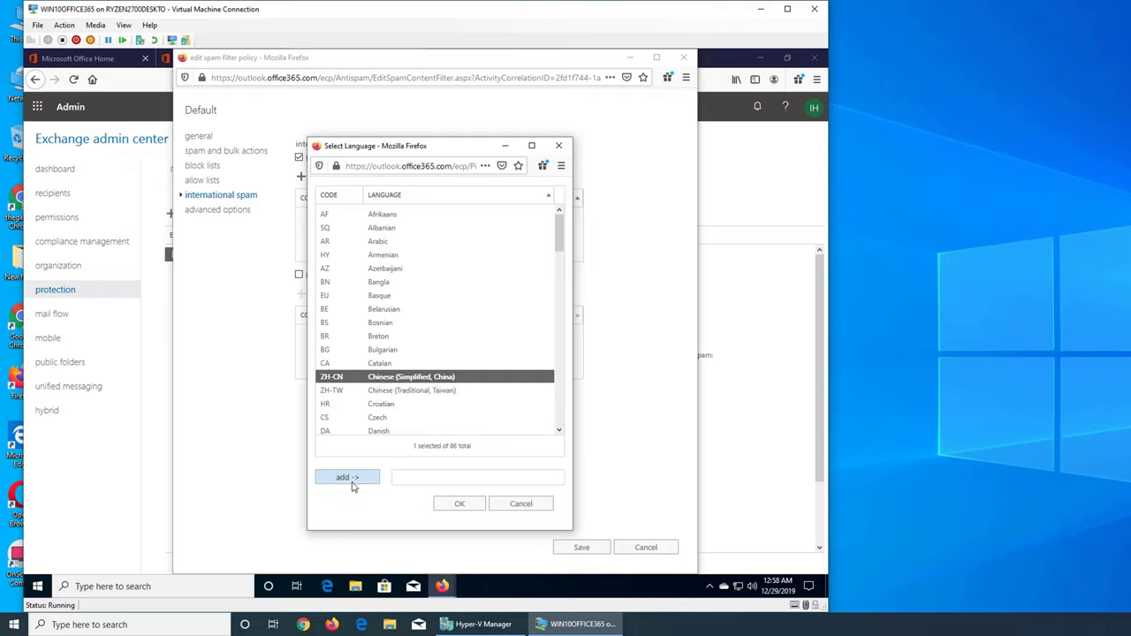
left_click(462, 503)
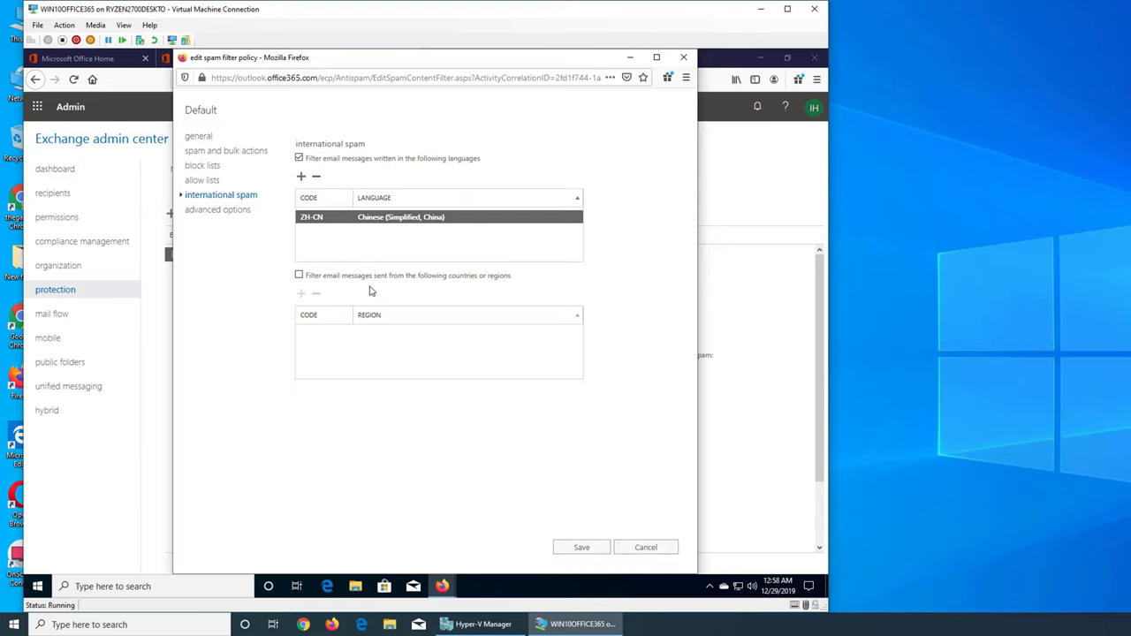
Step: Enable filtering by country or region and add Afghanistan (AF) to the list
left_click(299, 275)
left_click(301, 295)
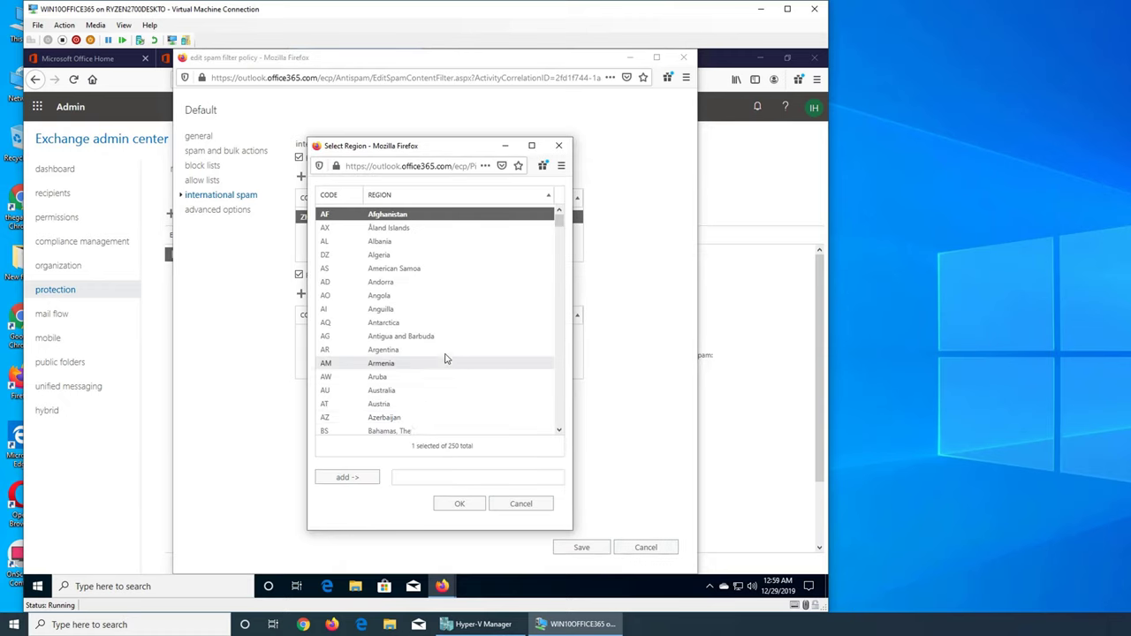
scroll(429, 318, "down", 10)
scroll(429, 322, "down", 20)
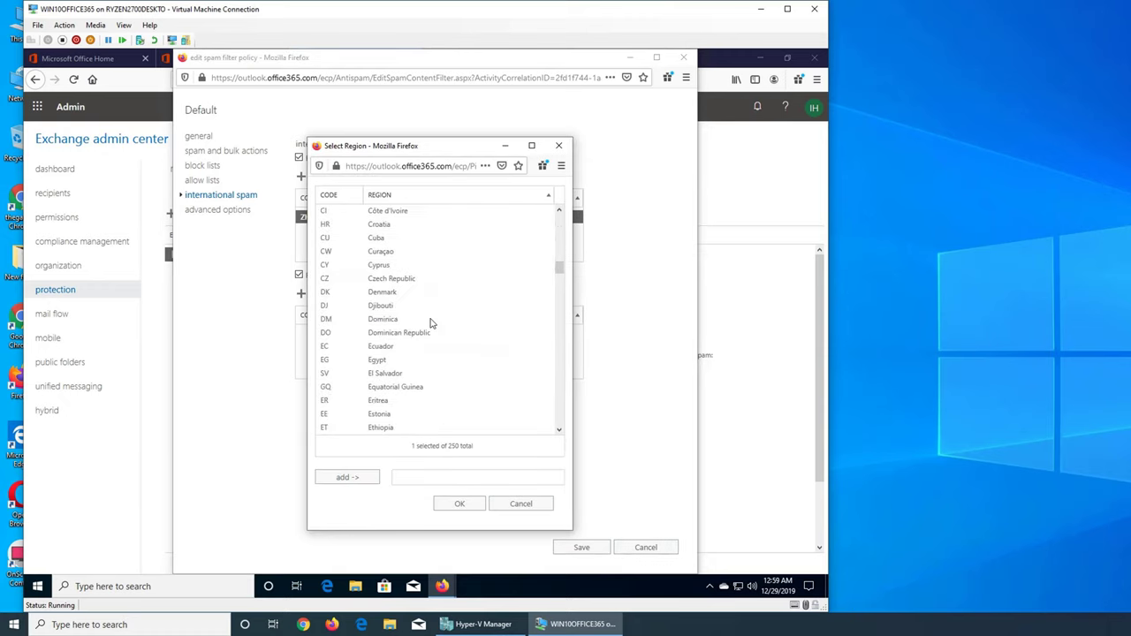
scroll(432, 329, "down", 20)
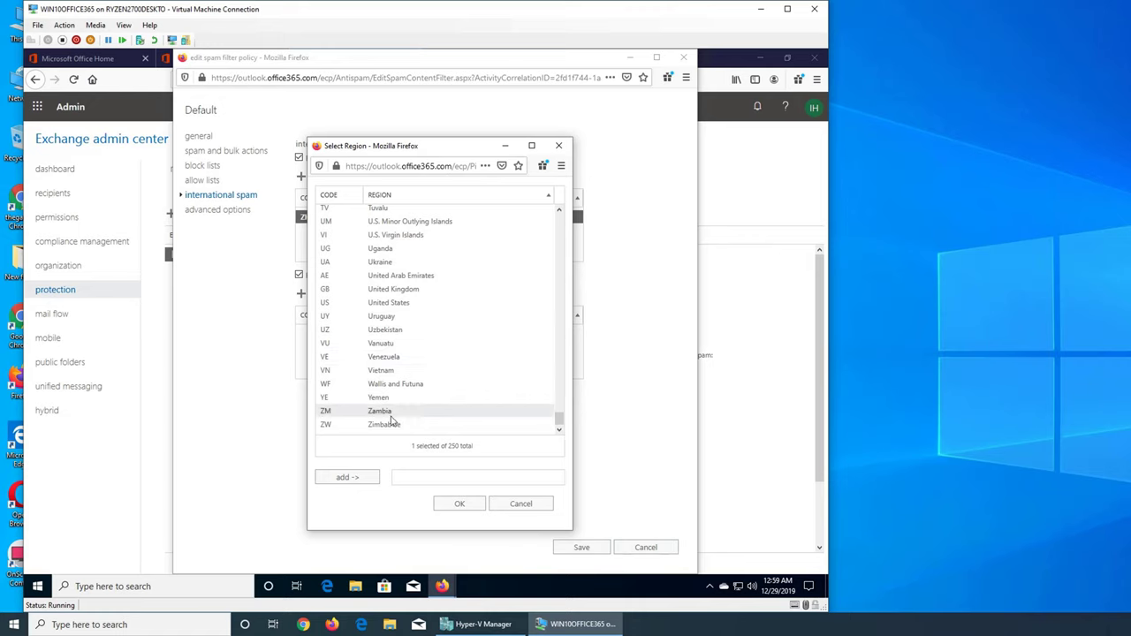
scroll(414, 385, "up", 20)
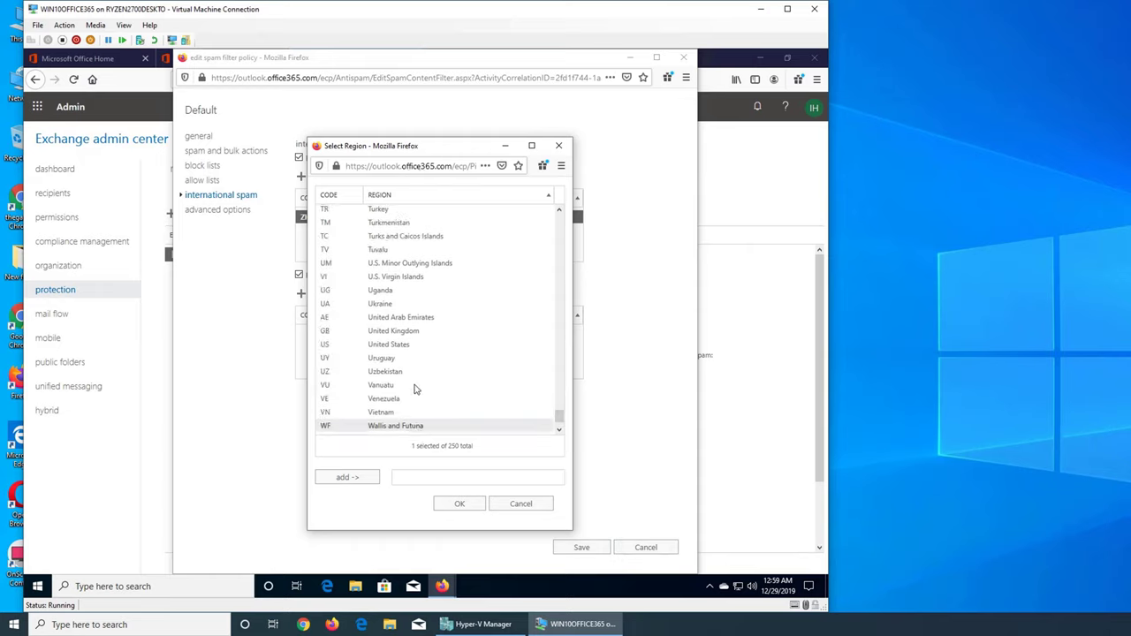
scroll(415, 387, "up", 20)
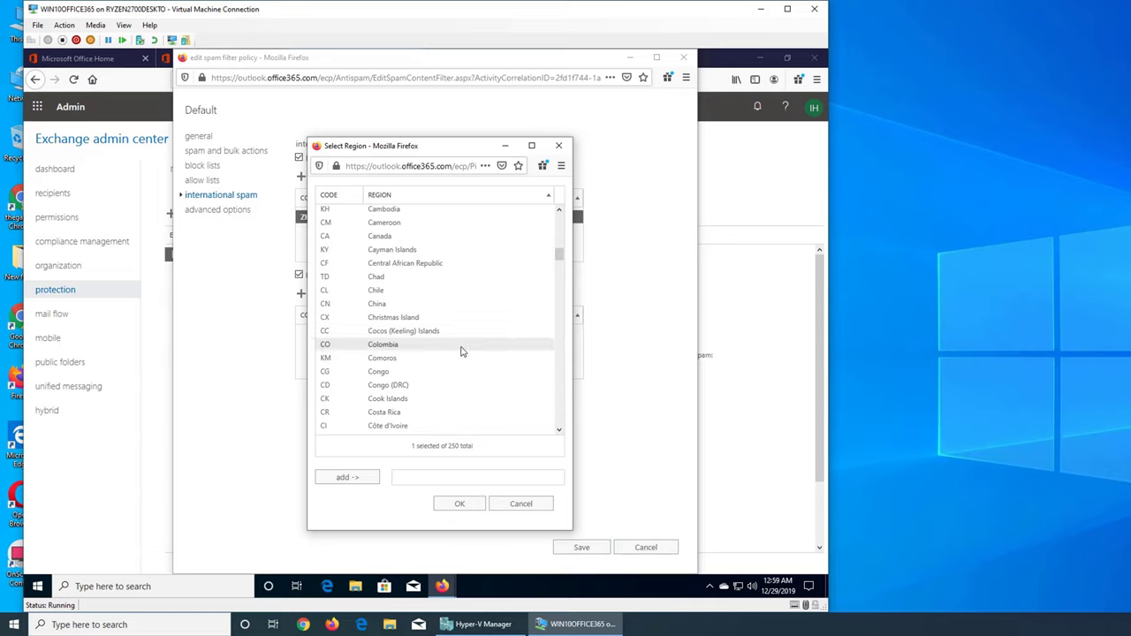
scroll(455, 362, "up", 10)
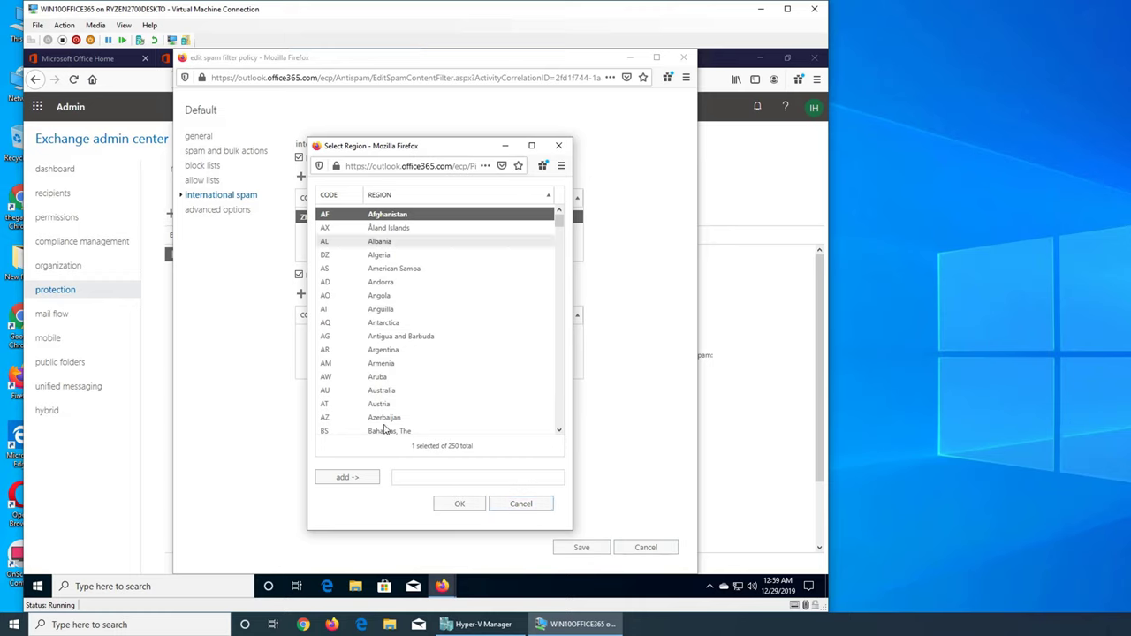
left_click(360, 477)
left_click(459, 503)
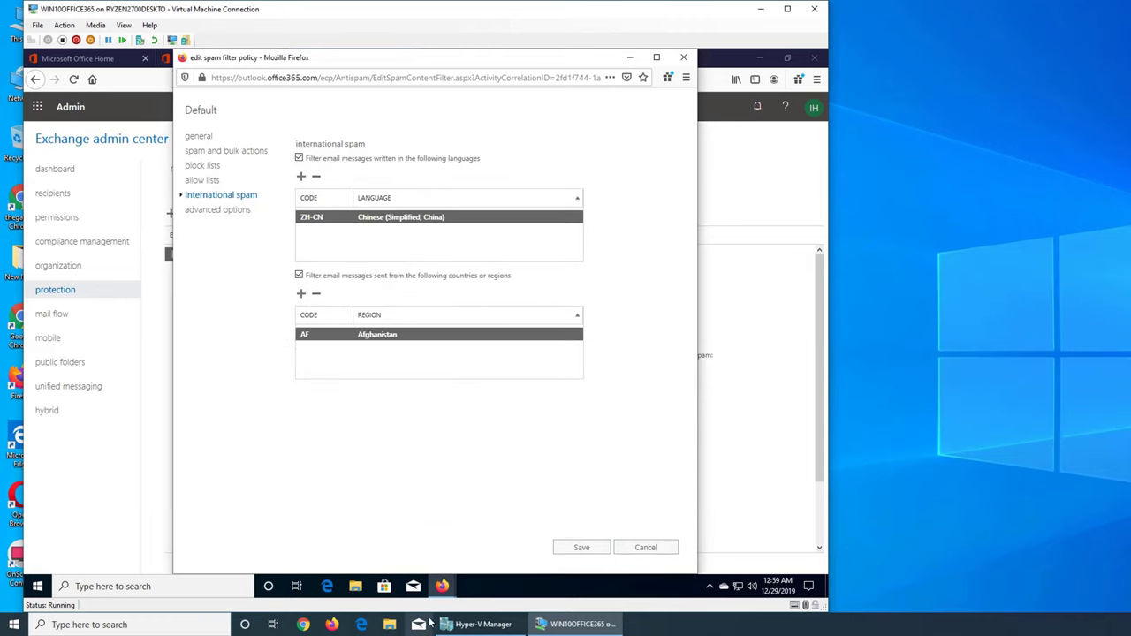
Step: Show the Default policy's advanced options, where Apply sensitive word list reads Off
left_click(212, 210)
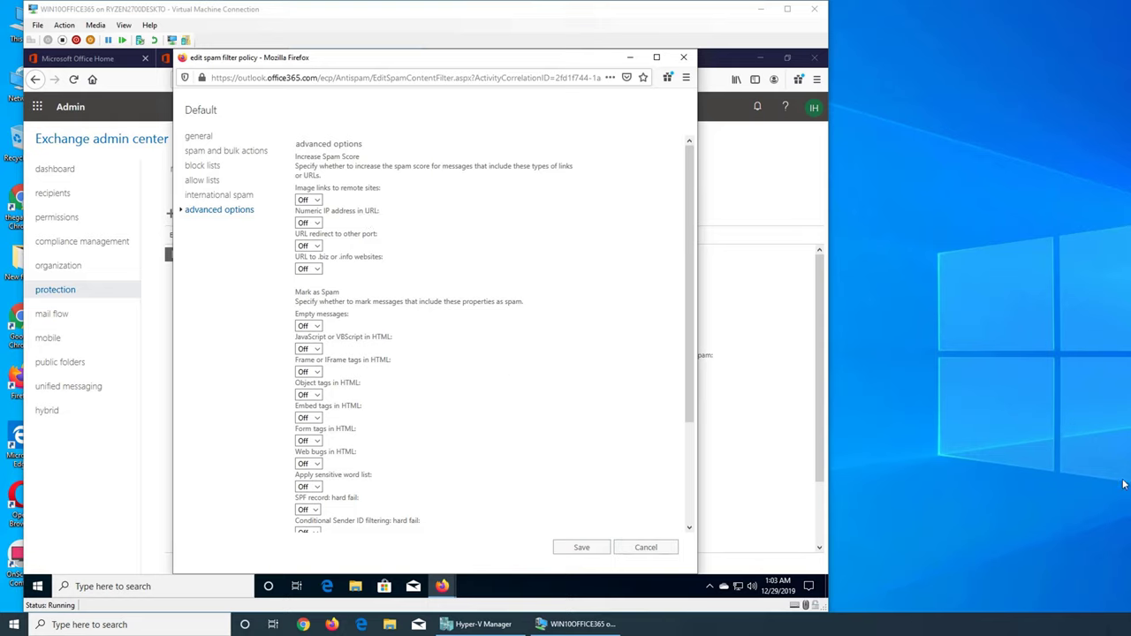
Step: Search Google in a new Chrome window for 'google numeric ip address'
left_click(303, 625)
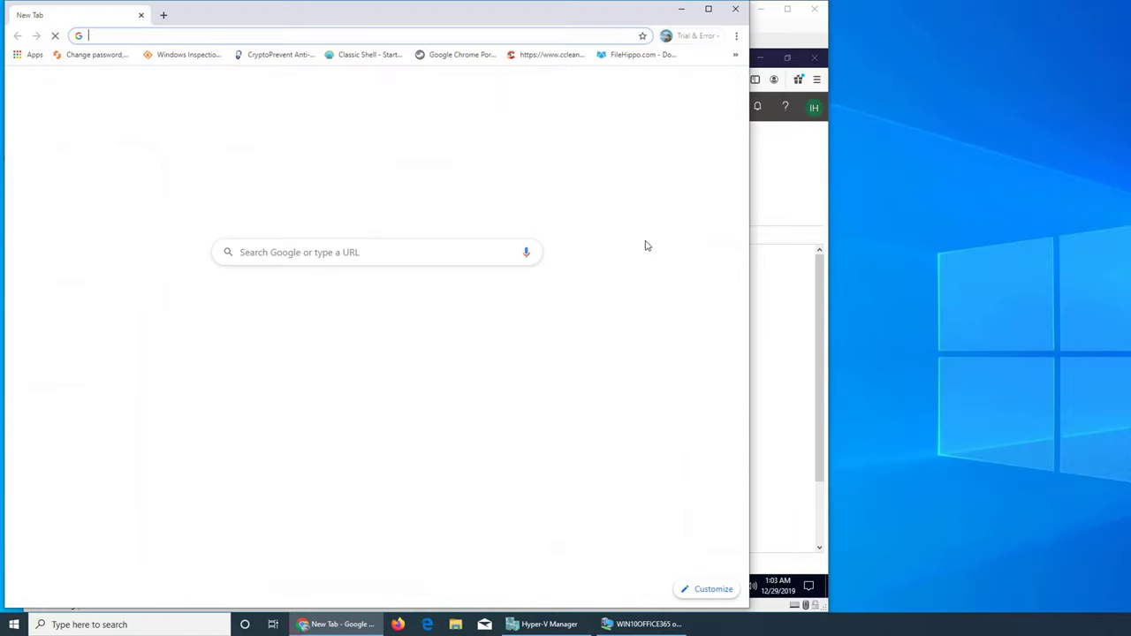
type("google")
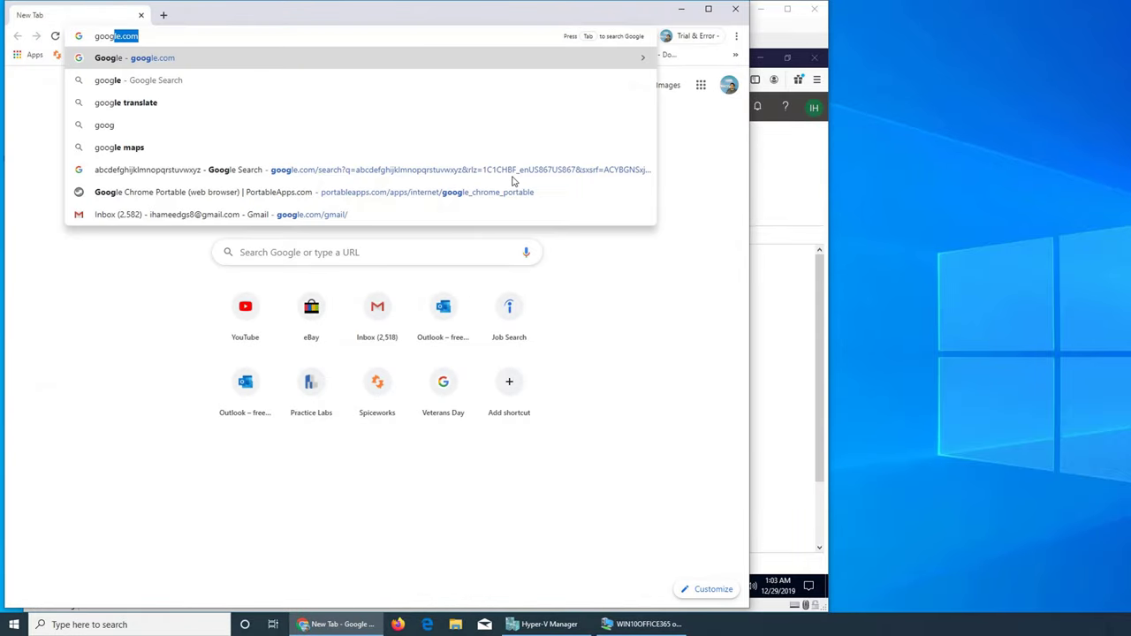
type(" numeri")
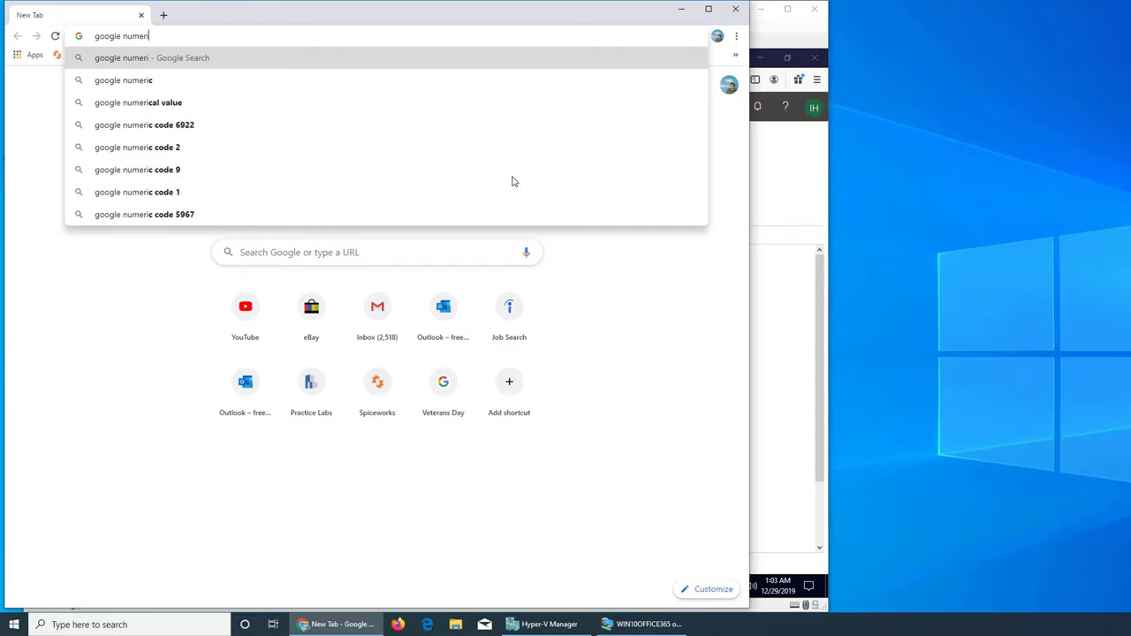
type("c ip")
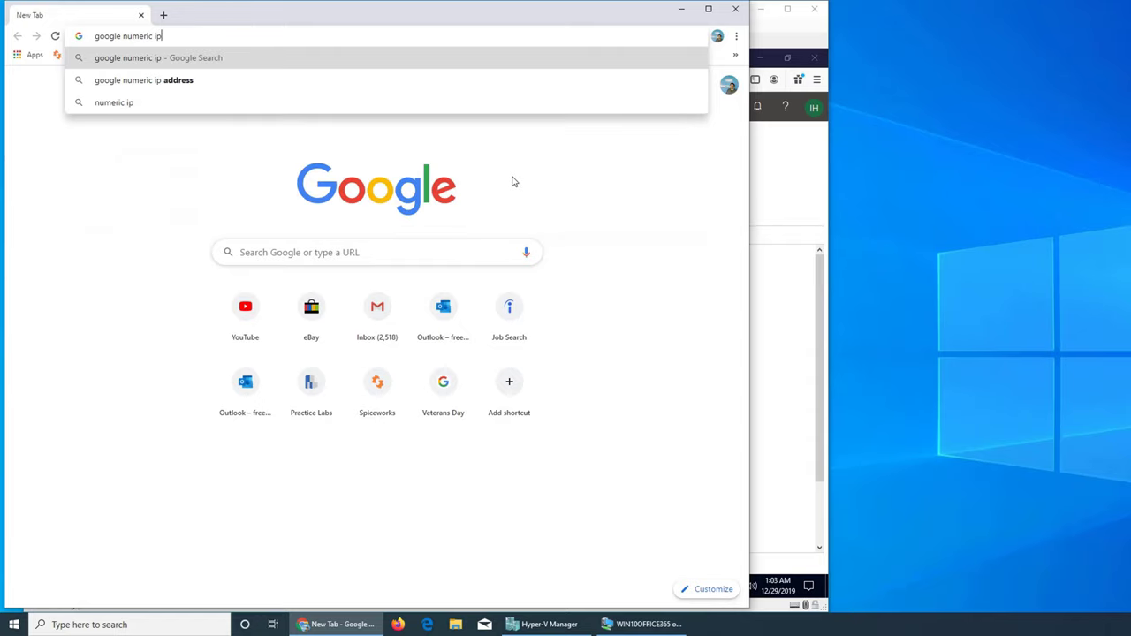
key("Down")
key("Return")
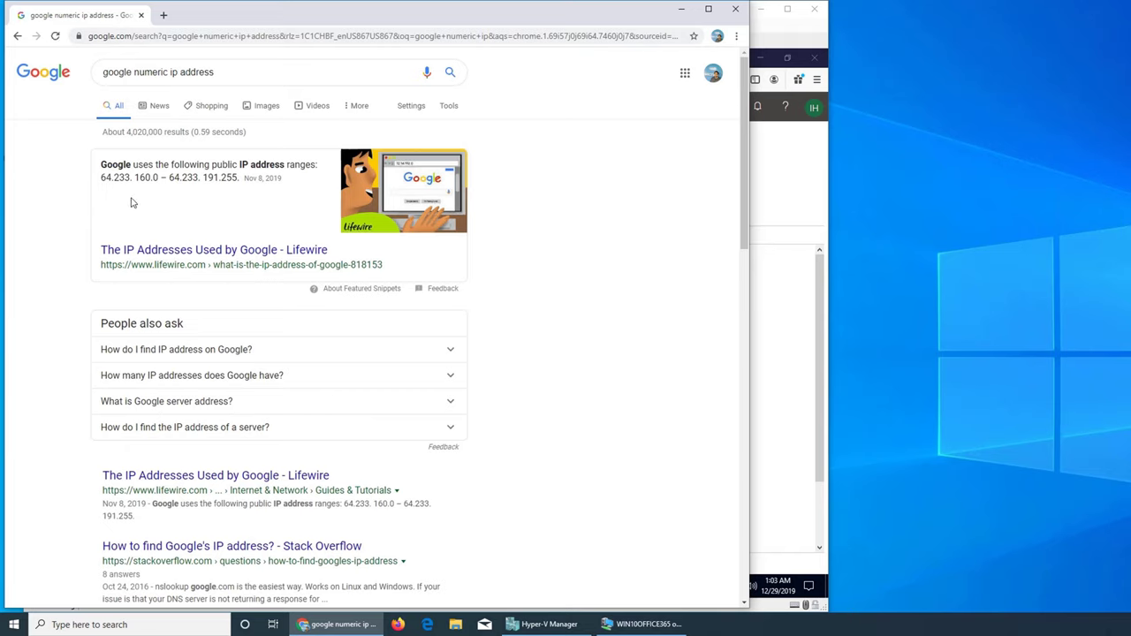
Step: Copy the IP 64.233.160.0 from the results and search it in a new tab
left_click_drag(101, 178, 158, 177)
key("ctrl+c")
left_click(163, 15)
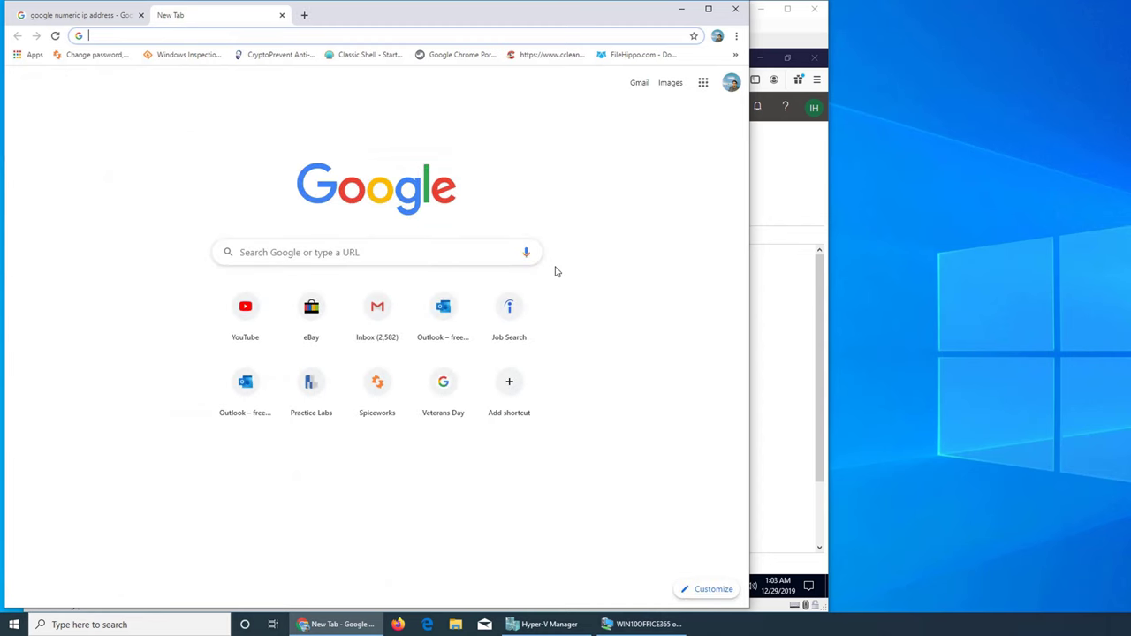
key("ctrl+v")
key("Return")
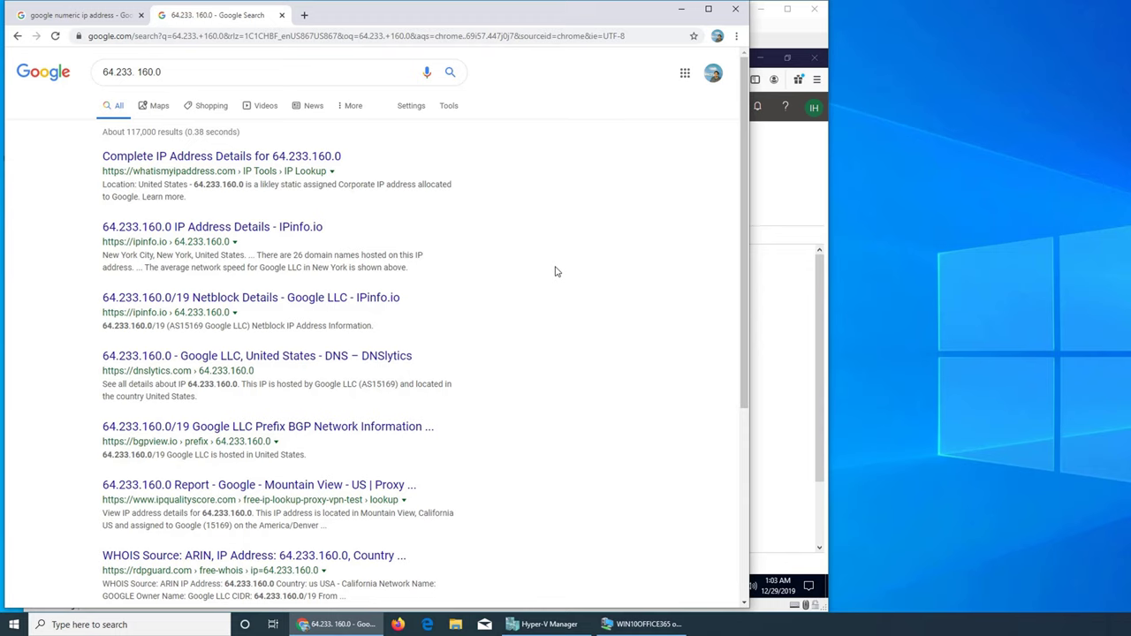
Step: Re-search 'google.com numeric ip address' and open the Stack Overflow question on Google's IP
left_click(91, 18)
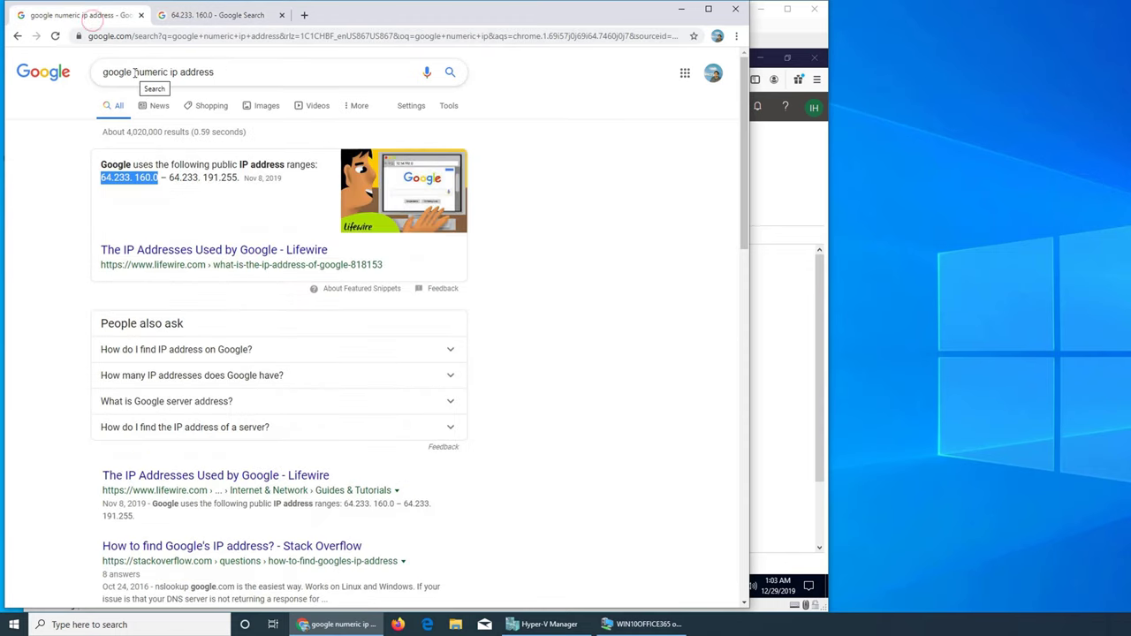
left_click(135, 73)
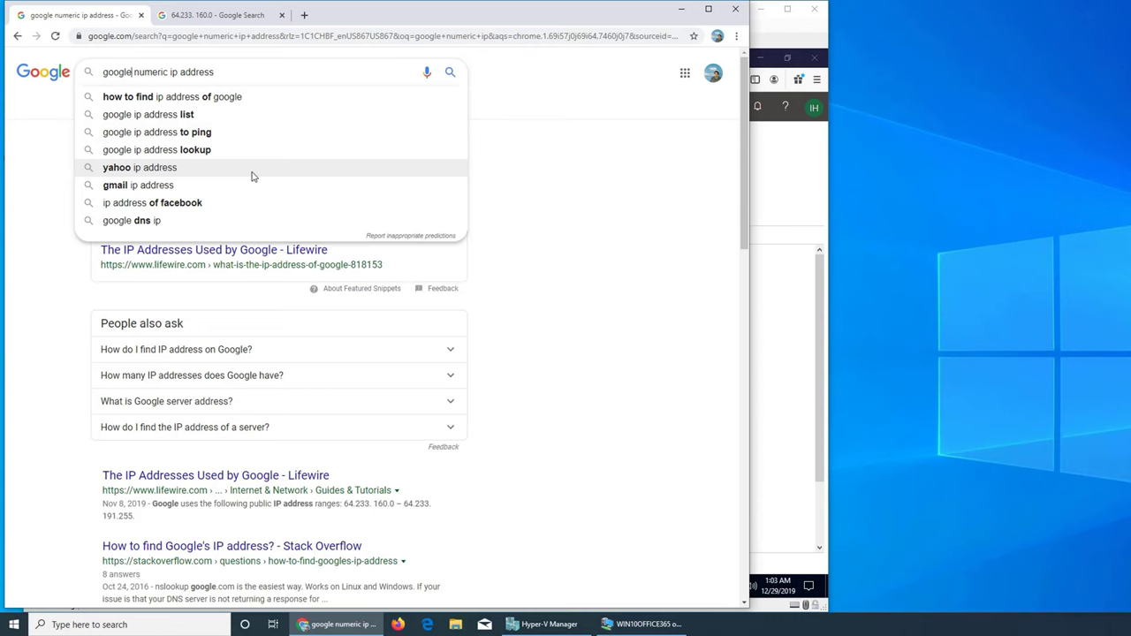
type(",com")
key("Return")
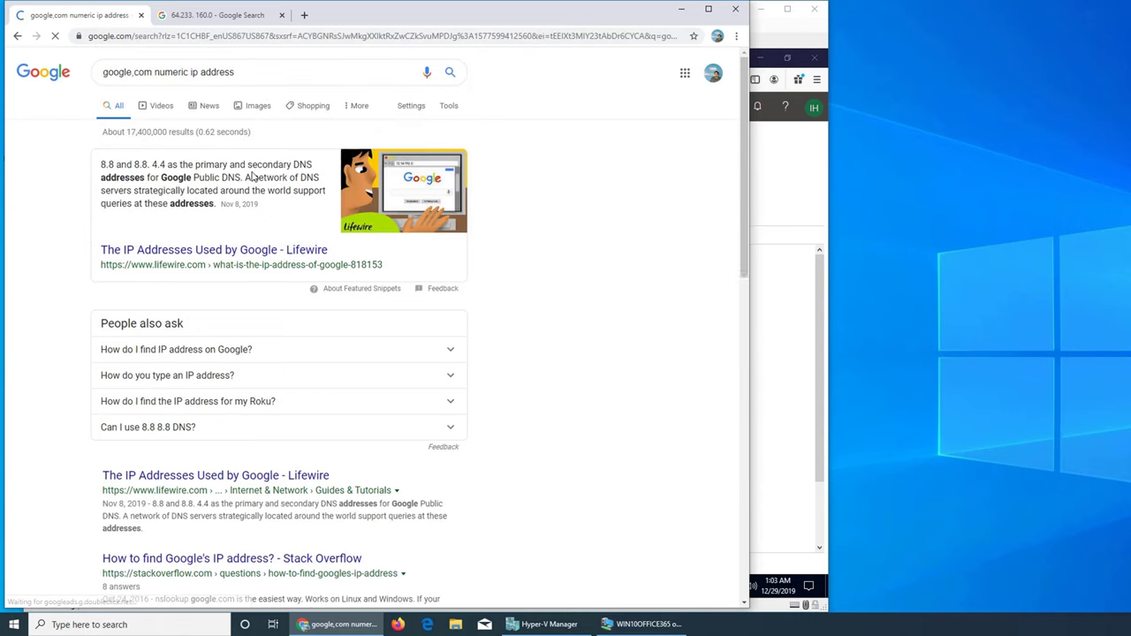
left_click(133, 71)
key("BackSpace")
key("Escape")
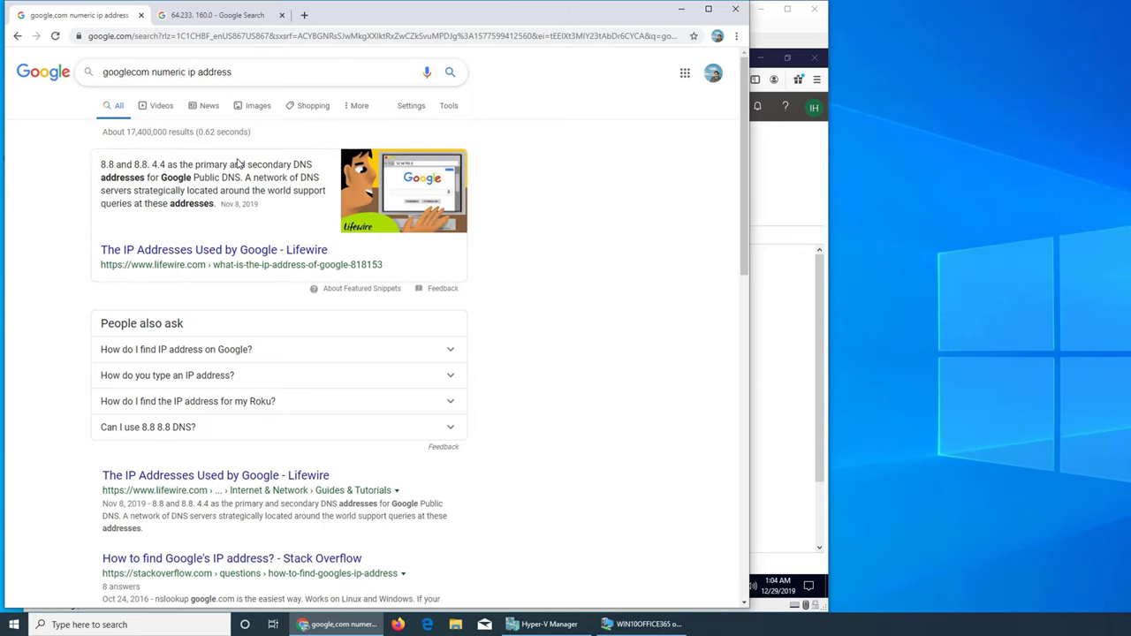
type(".")
key("Return")
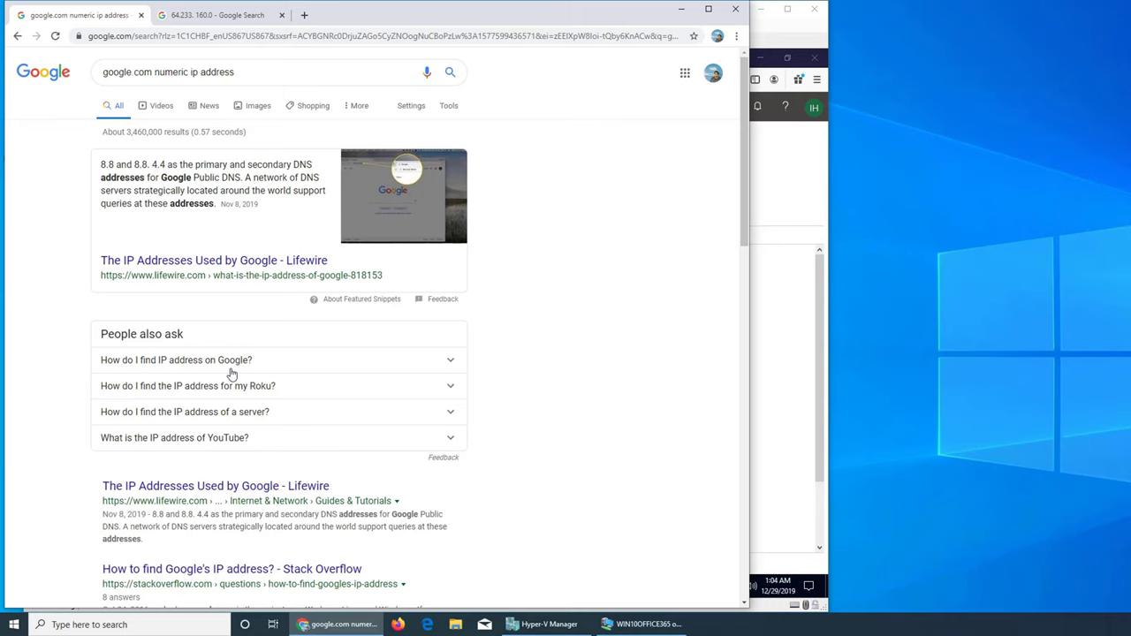
scroll(435, 343, "down", 2)
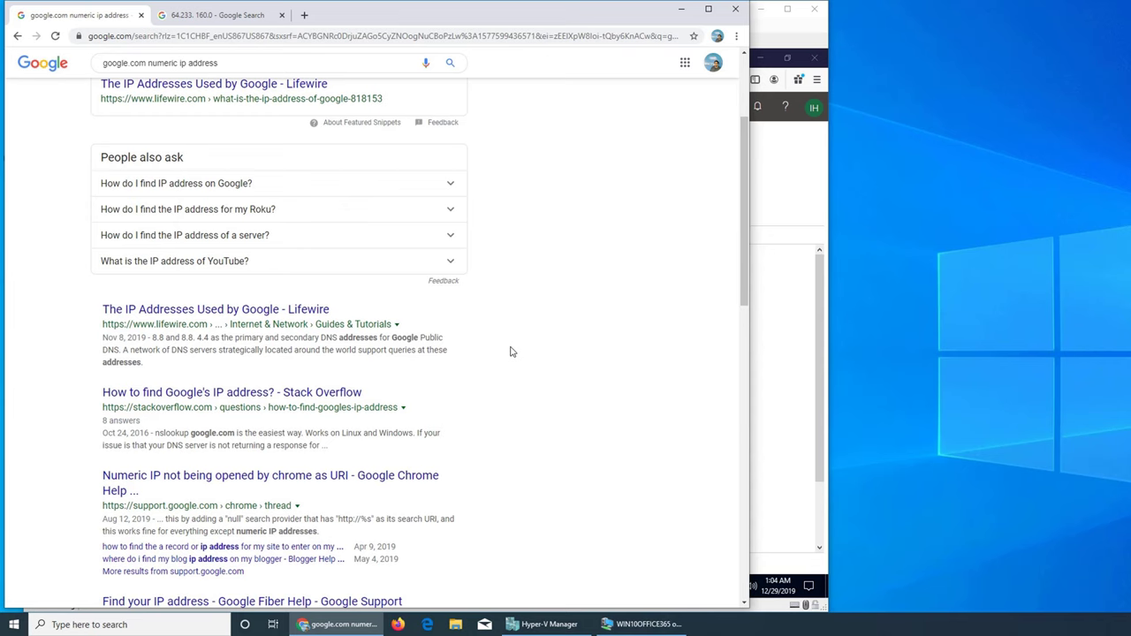
left_click(271, 394)
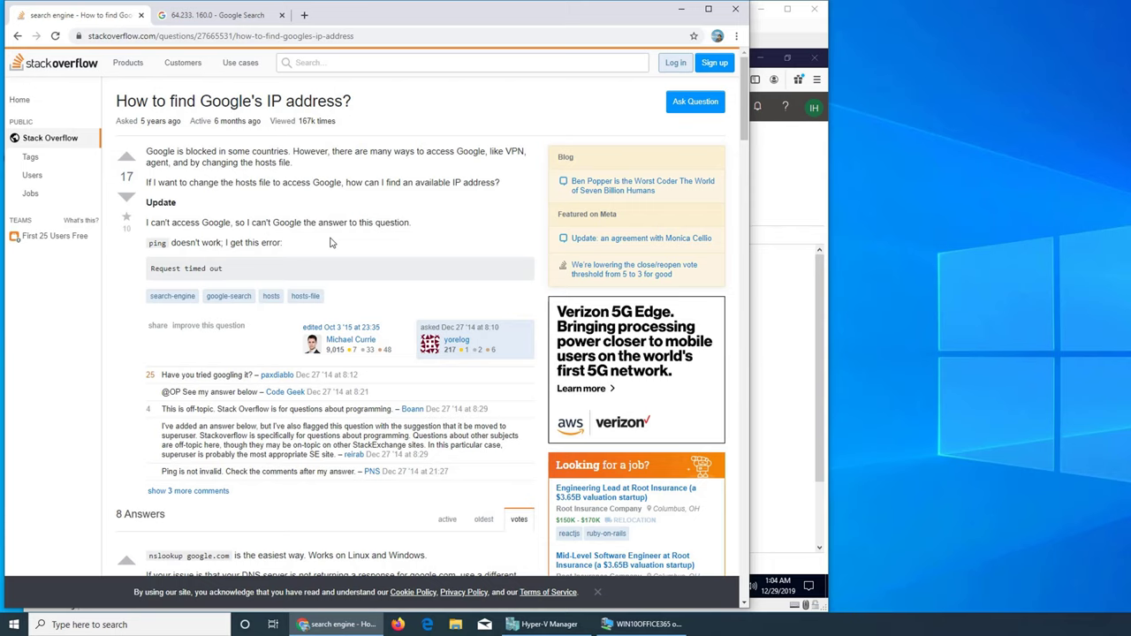
Step: Read the Stack Overflow answers, then try loading 8.8.8.8 in the address bar
scroll(331, 243, "down", 2)
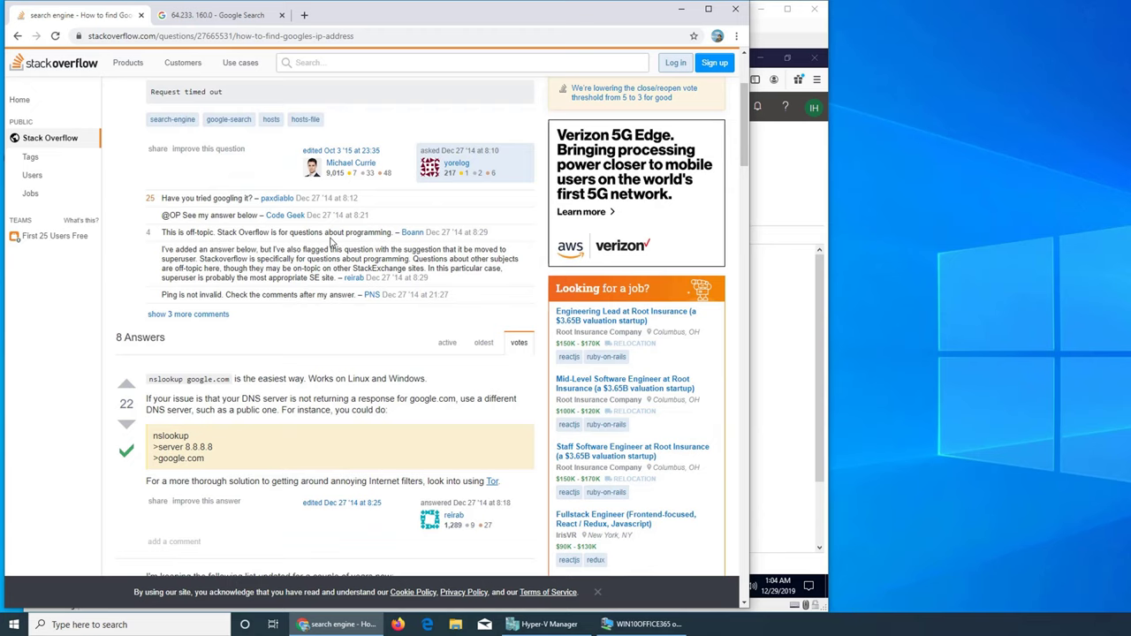
scroll(331, 243, "down", 1)
scroll(331, 243, "down", 10)
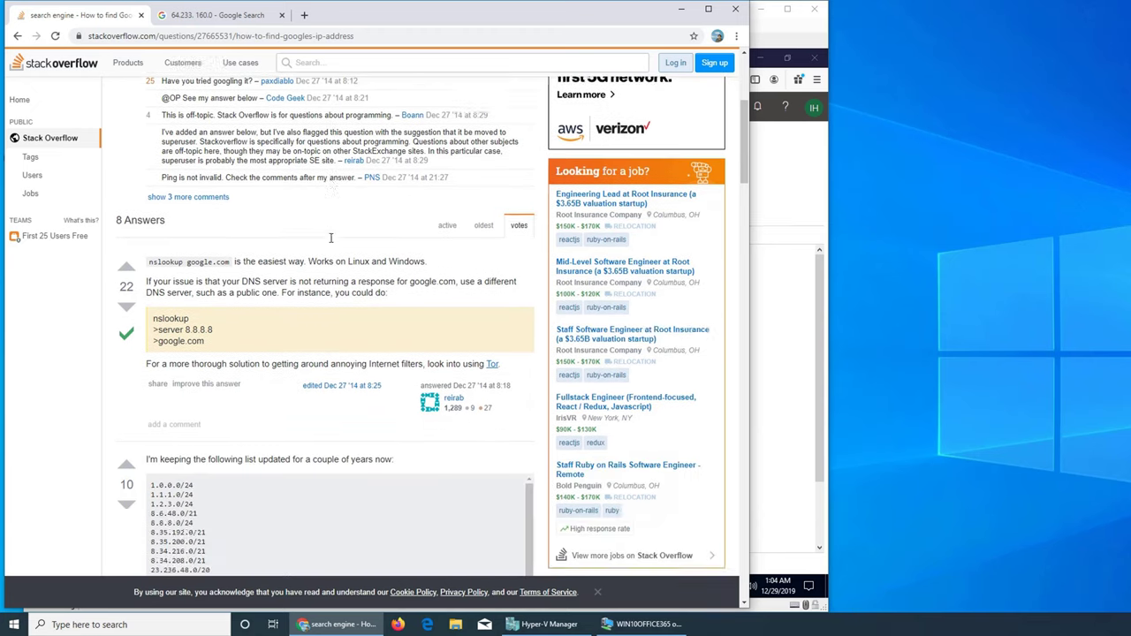
left_click(232, 34)
type("8.8.8.8")
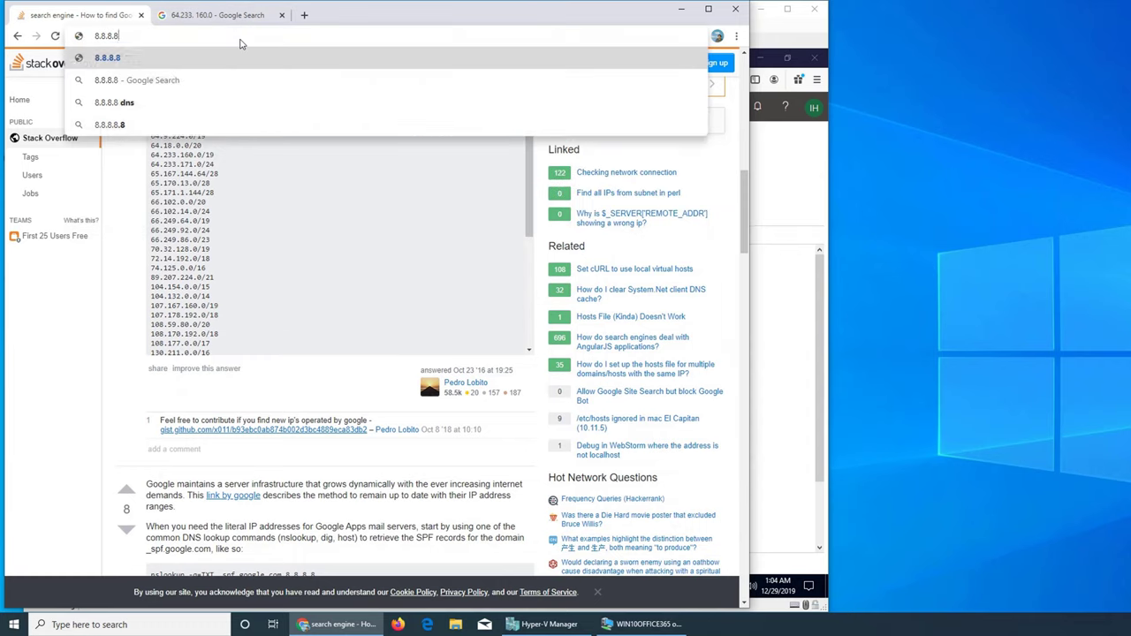
key("Return")
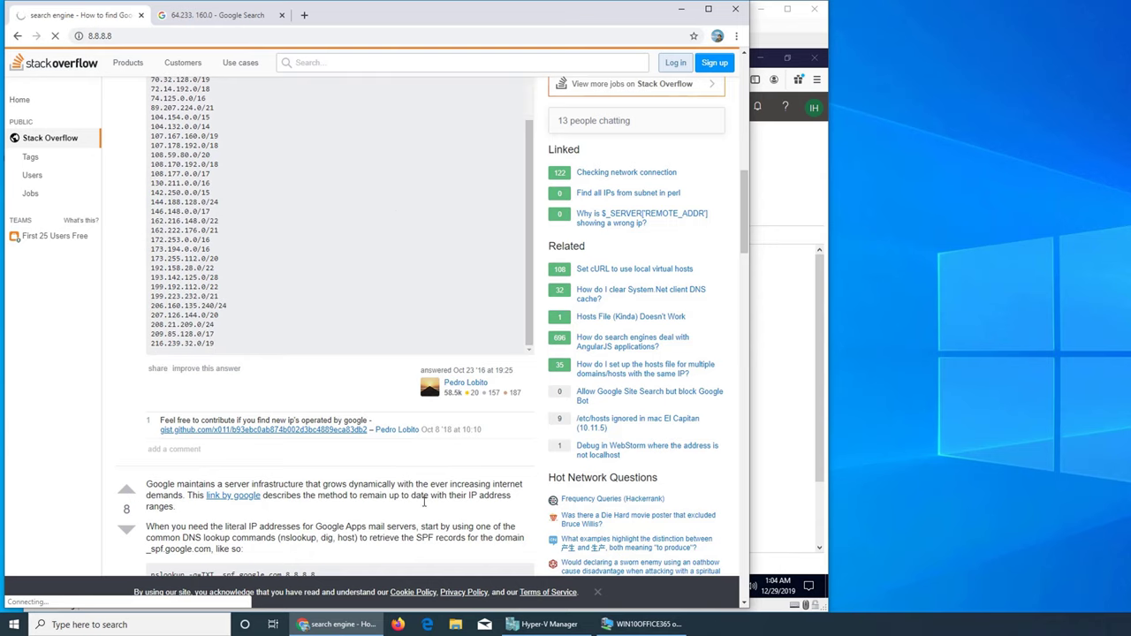
scroll(446, 475, "down", 5)
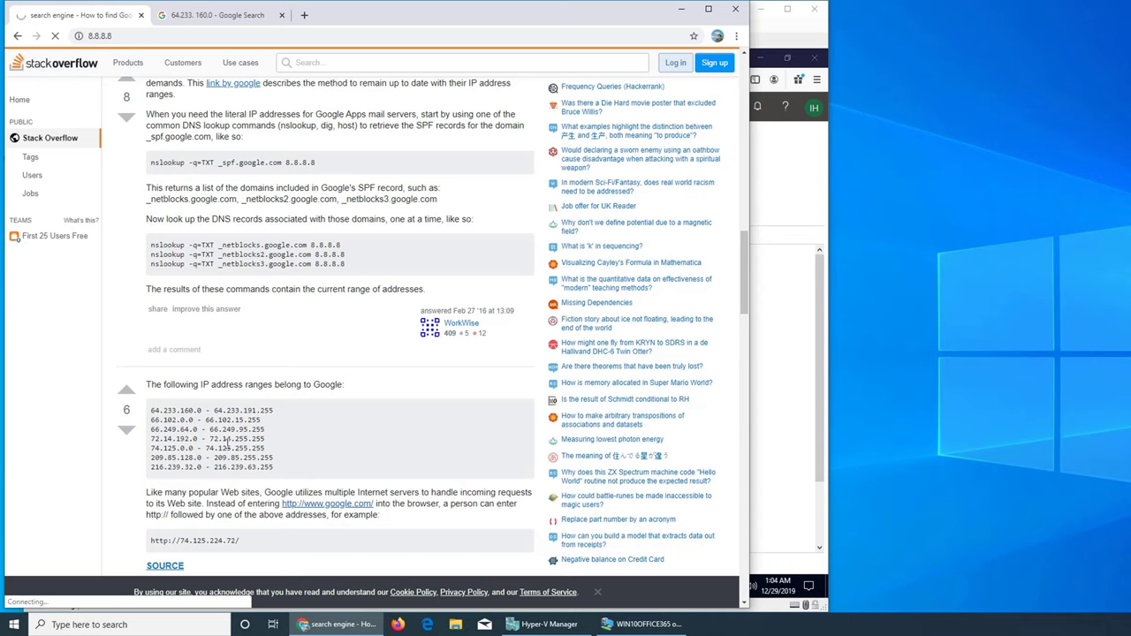
triple_click(212, 541)
right_click(202, 539)
left_click(224, 550)
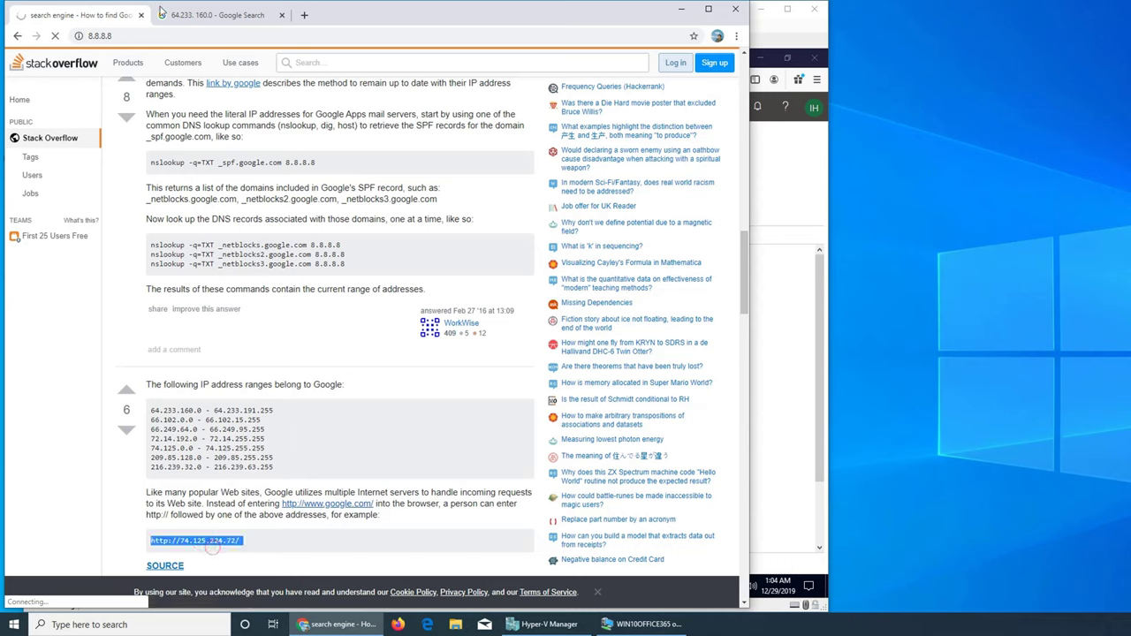
left_click(160, 36)
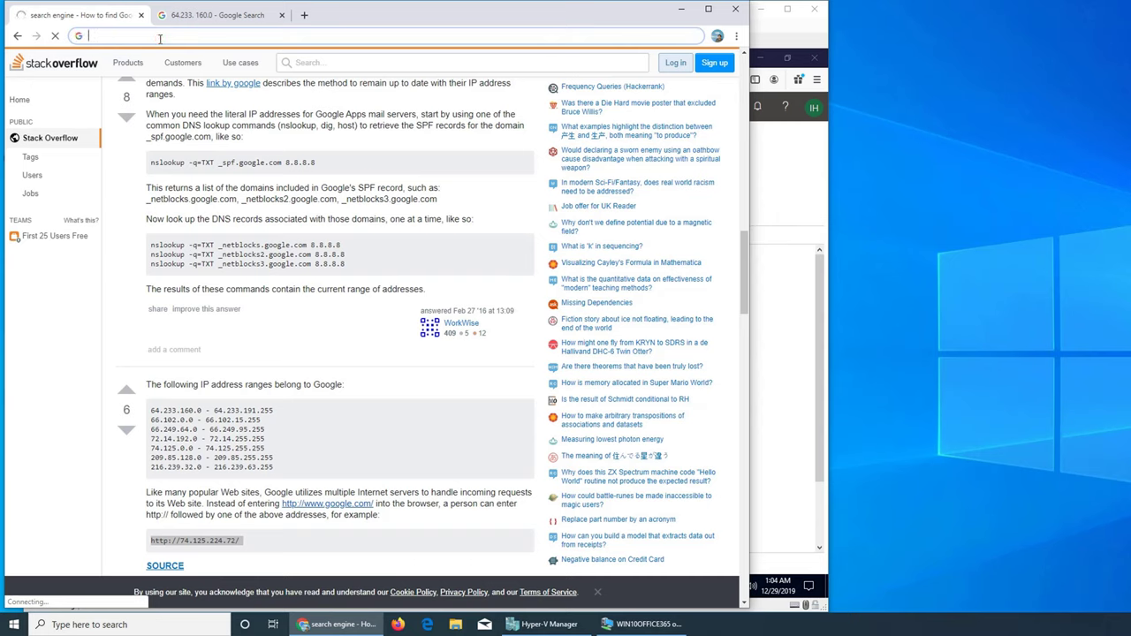
key("ctrl+v")
key("Return")
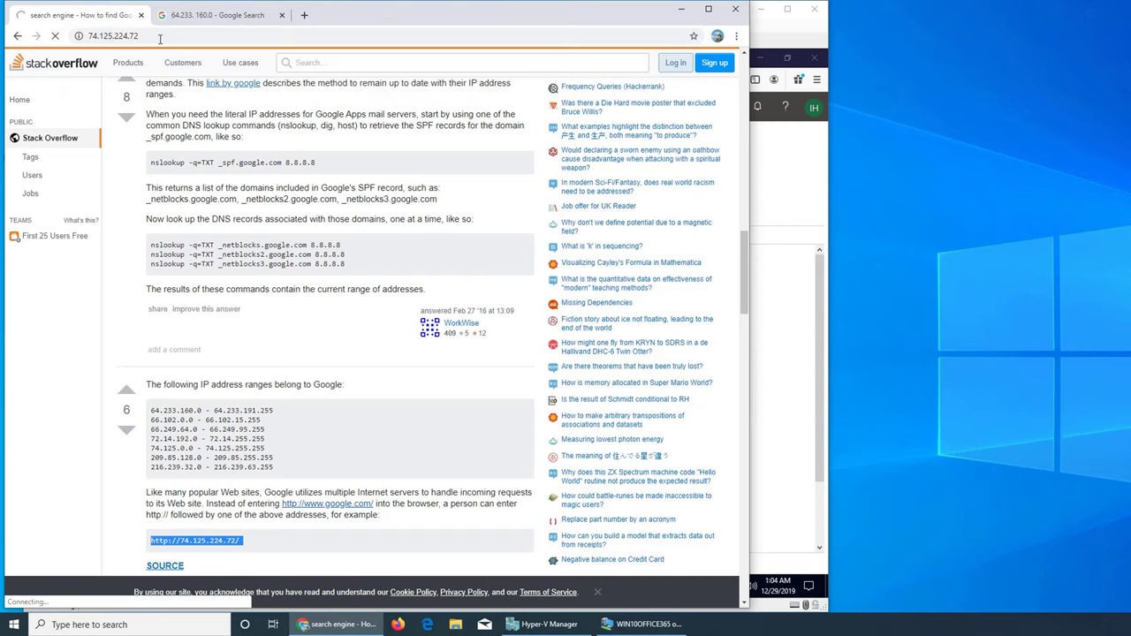
scroll(262, 227, "down", 3)
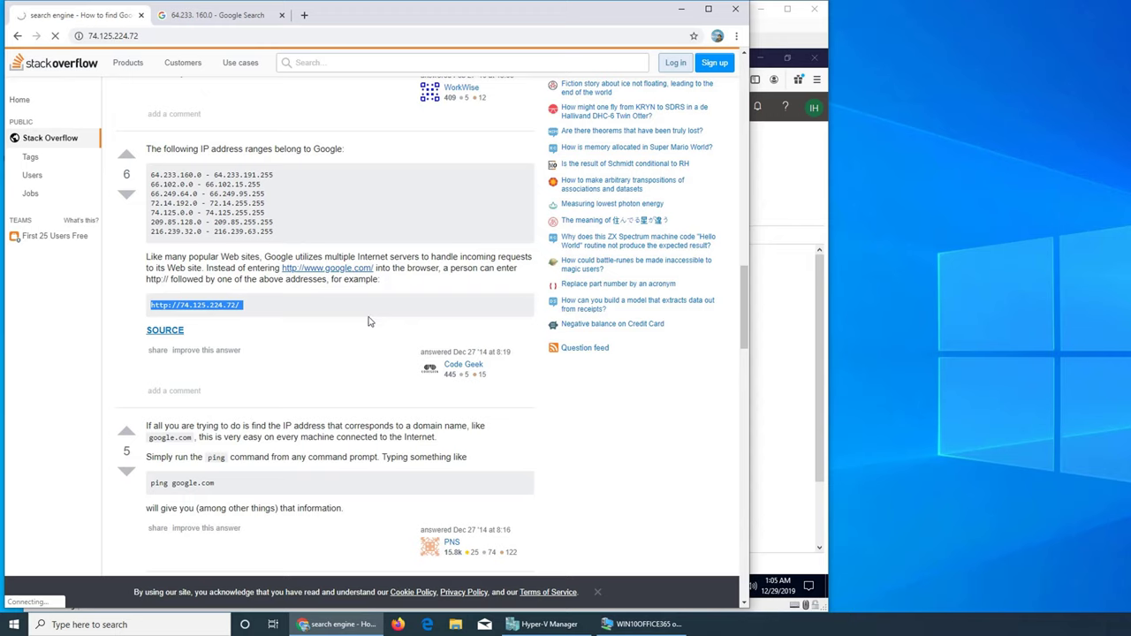
left_click(138, 15)
Step: Launch Command Prompt via cmd and run 'ping google.com', resolving to 172.217.8.206
left_click(138, 15)
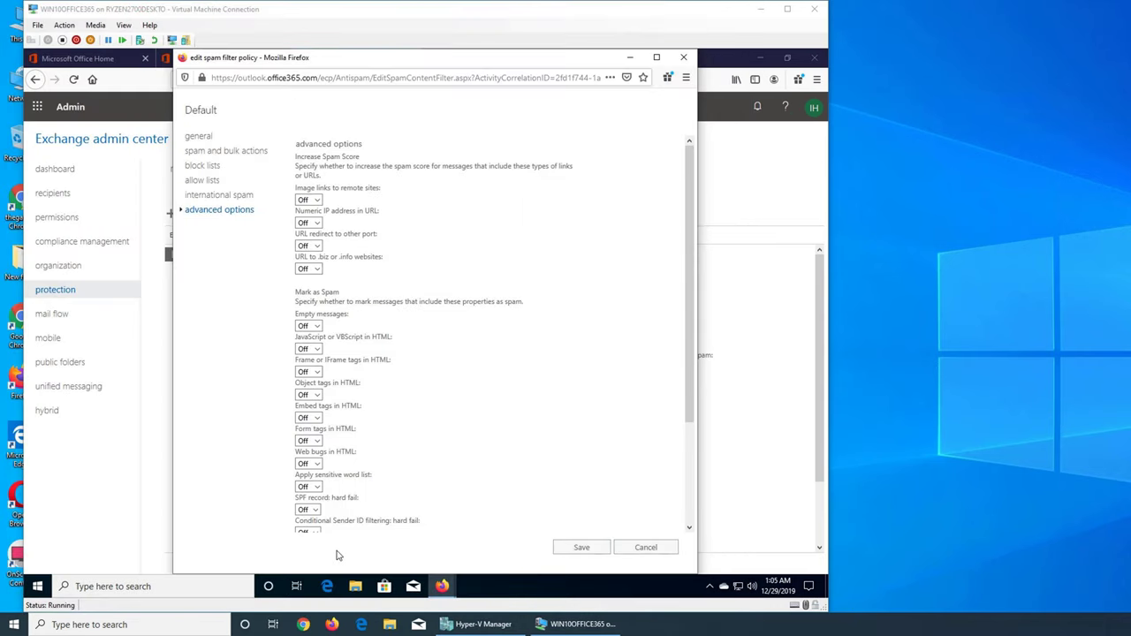
key("super")
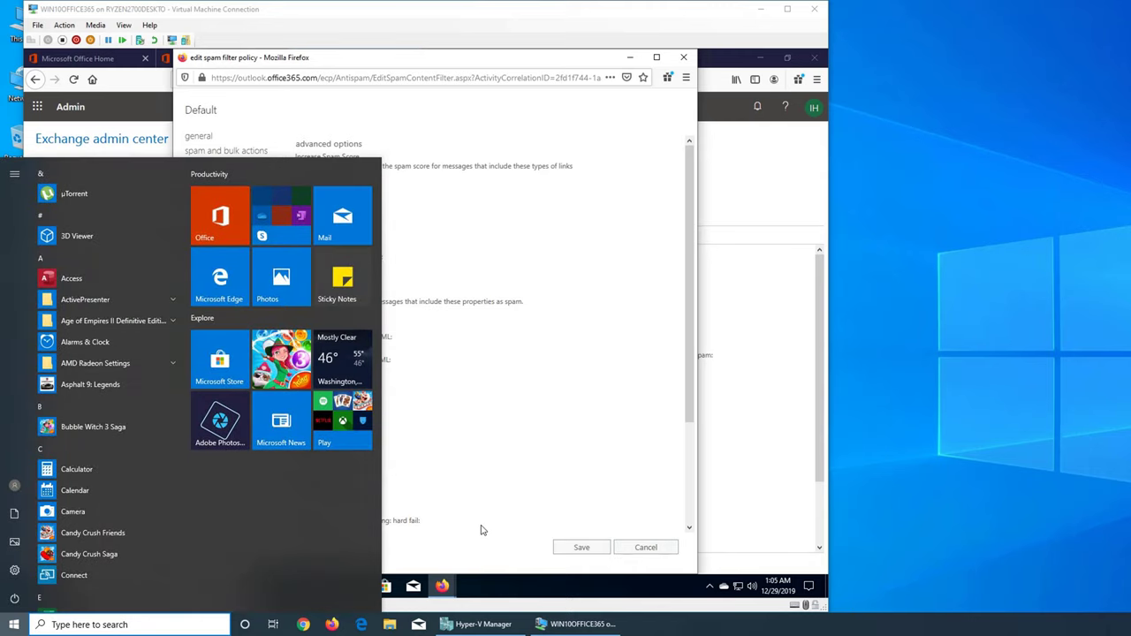
type("cmd")
key("Return")
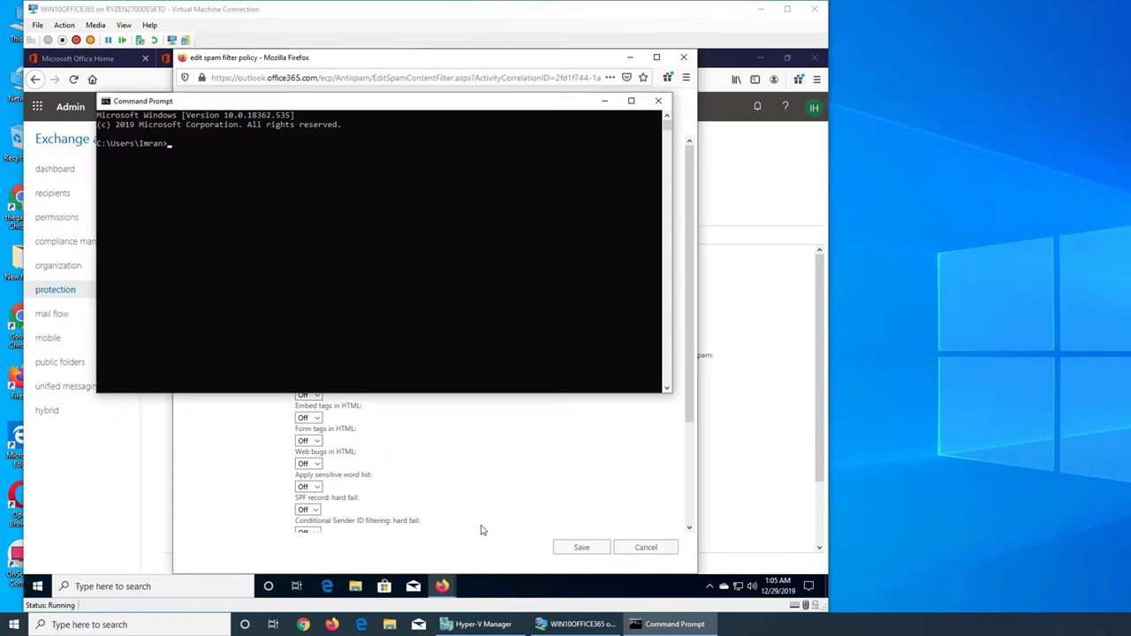
type("ping google.")
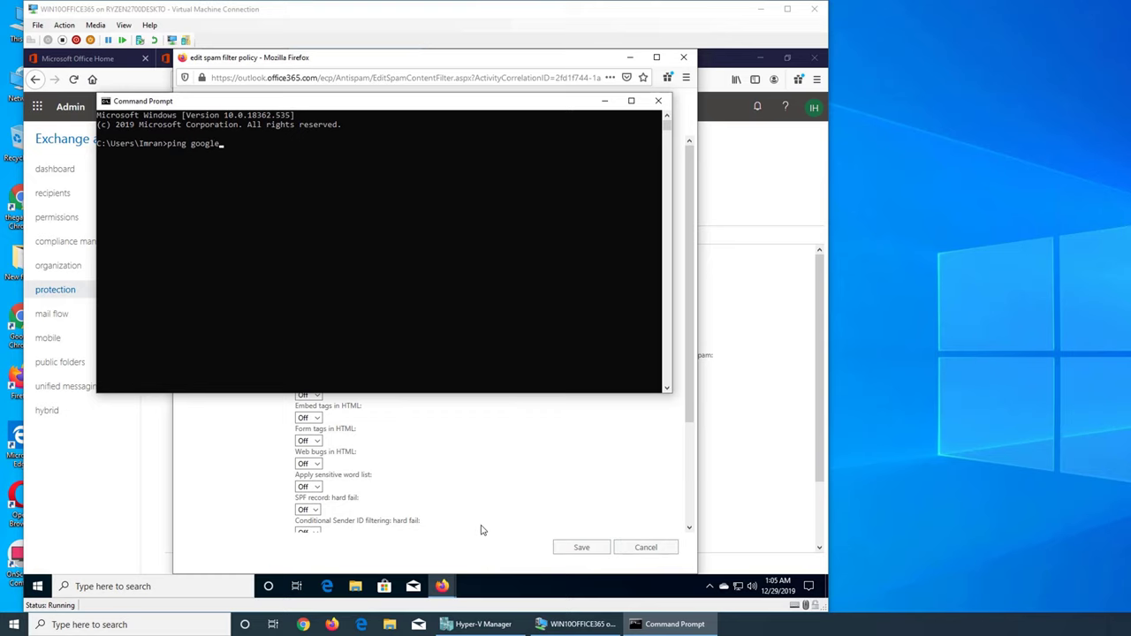
type("com")
key("Return")
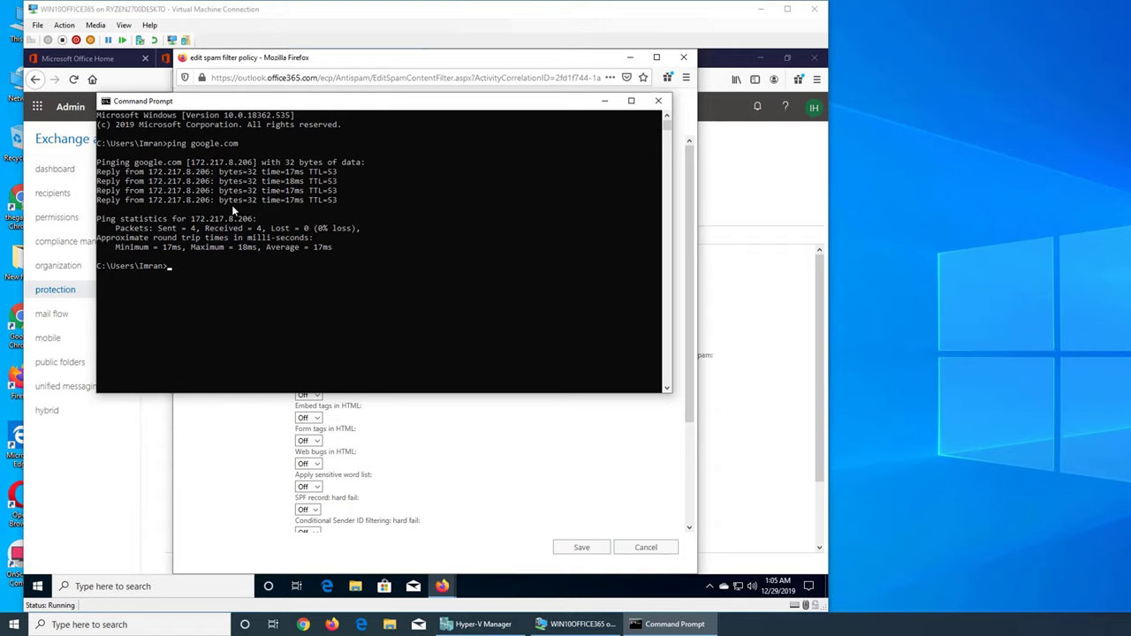
left_click(261, 36)
Step: Snap the ping results to the right half and load 172.217.8.206 in a new Chrome window
left_click(303, 624)
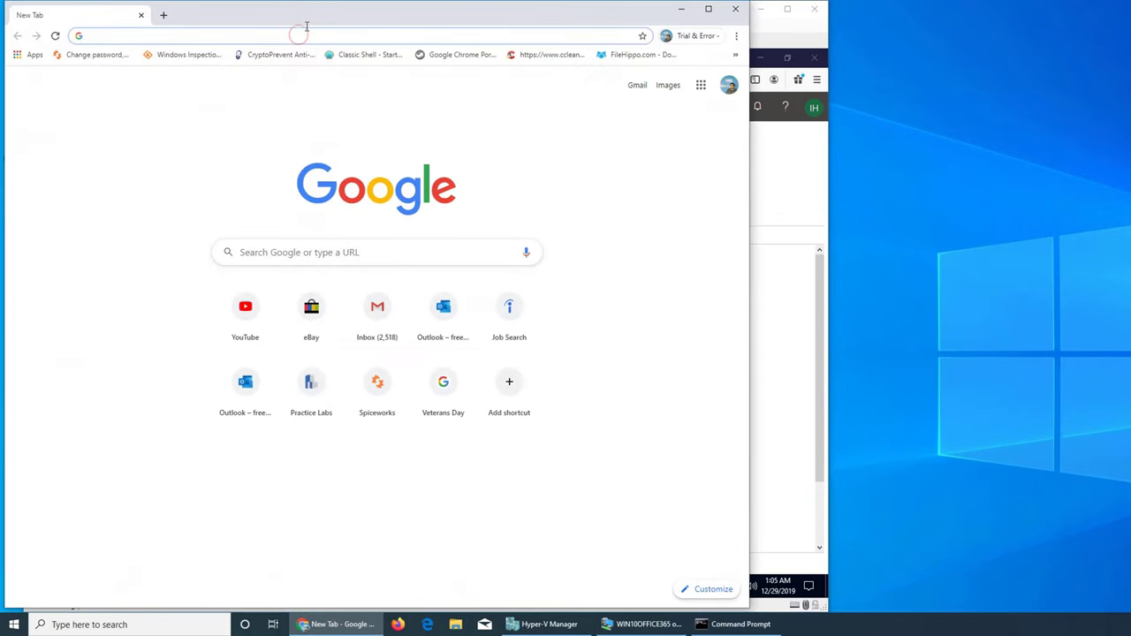
type("172")
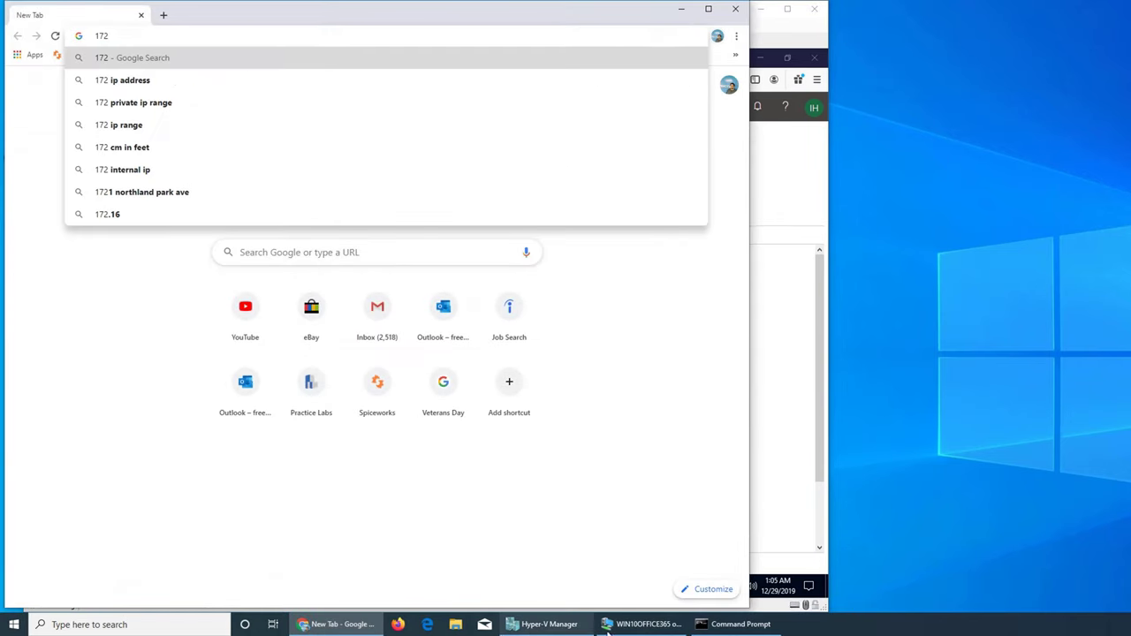
left_click(741, 624)
left_click_drag(374, 106, 1129, 166)
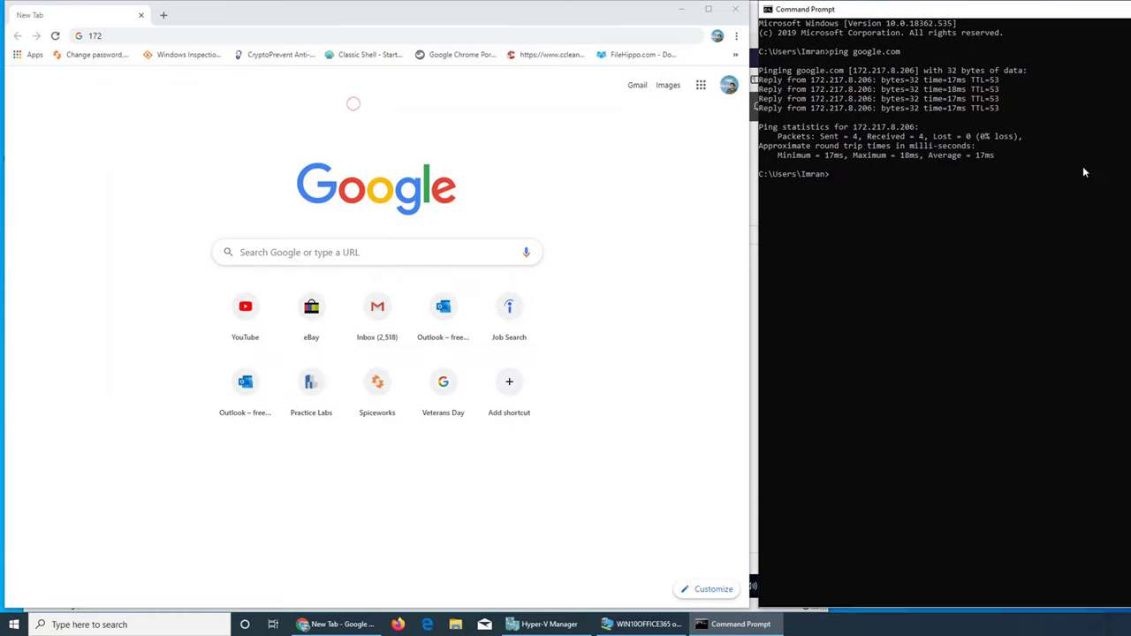
left_click(203, 37)
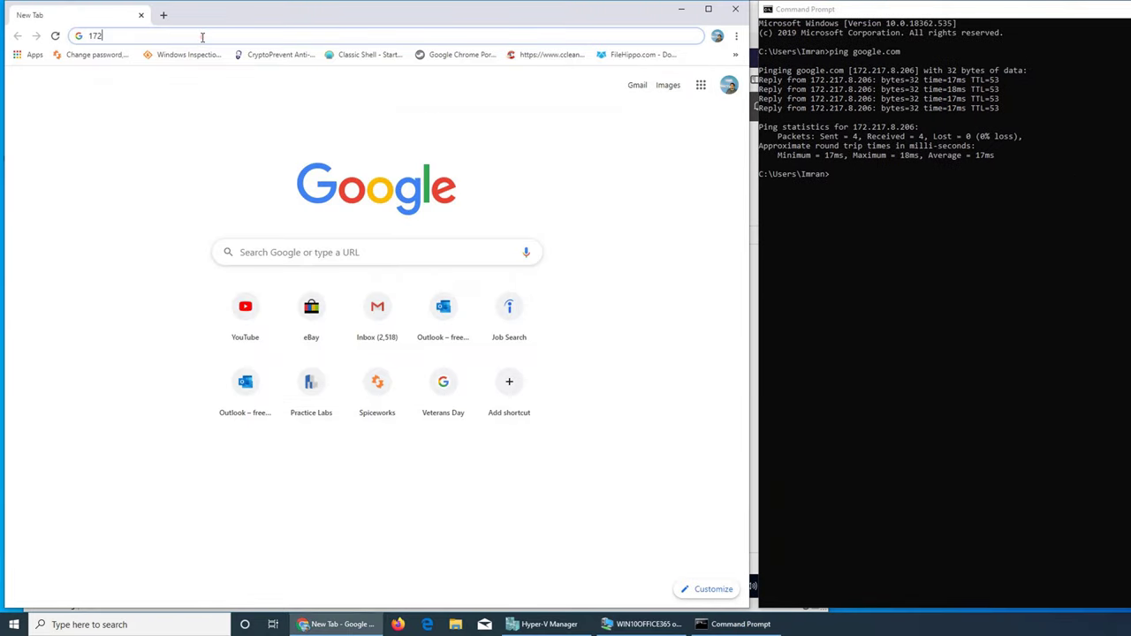
type(".")
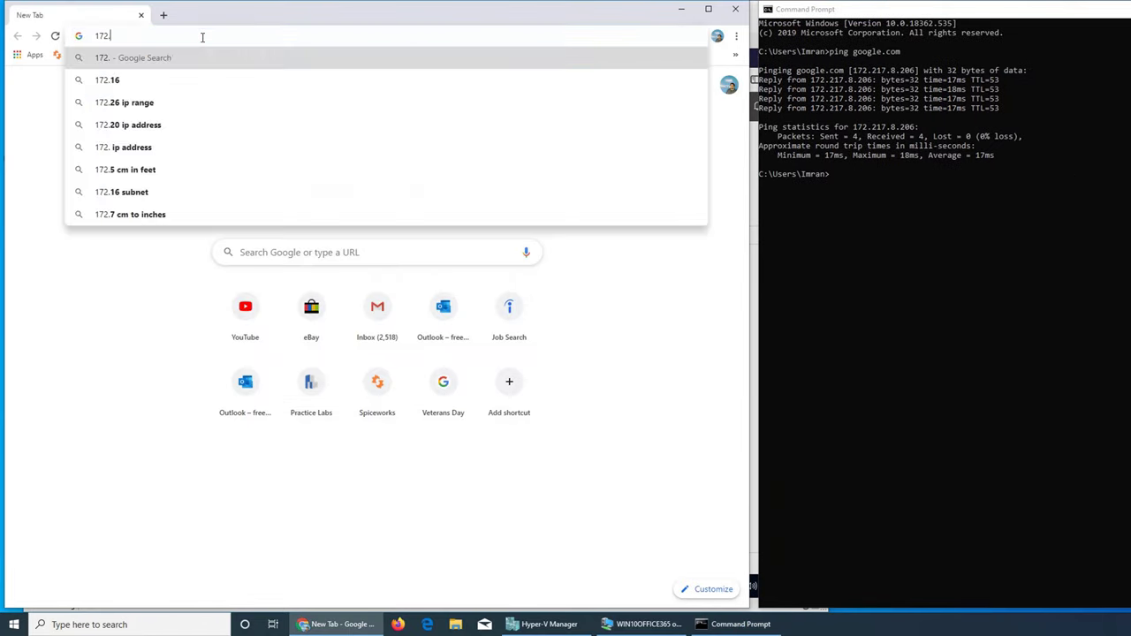
type("217.")
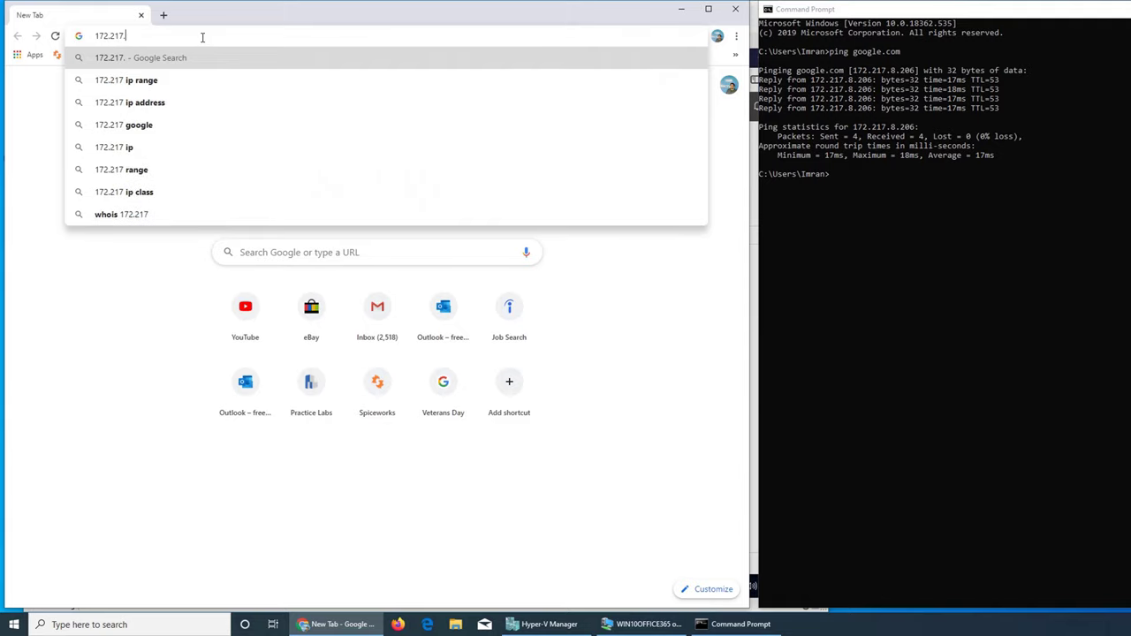
type("8.206")
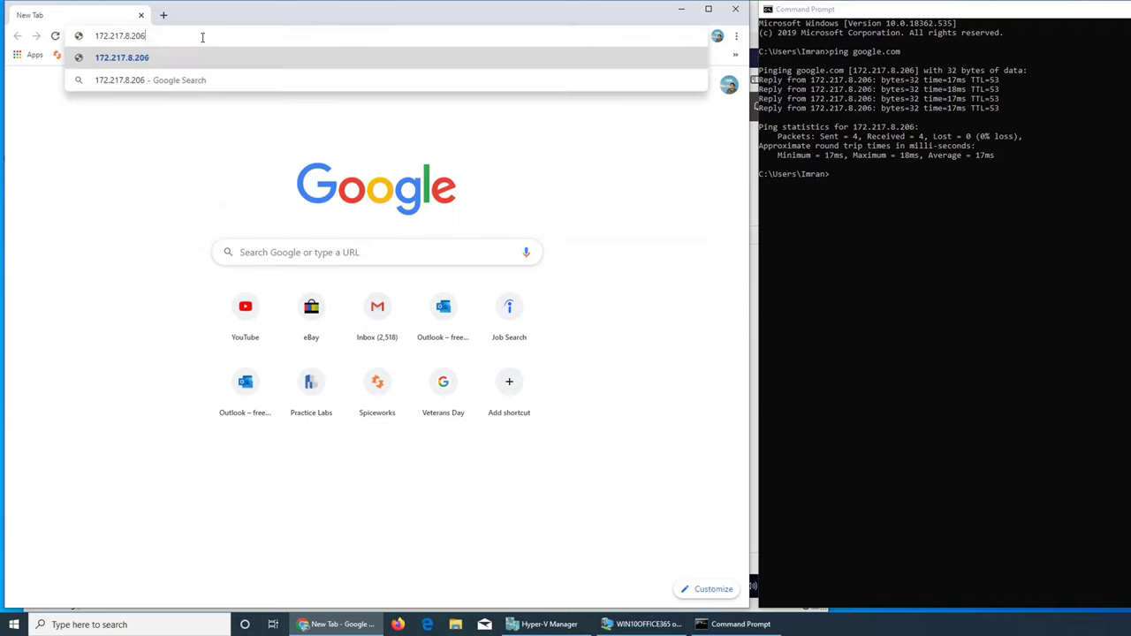
key("Return")
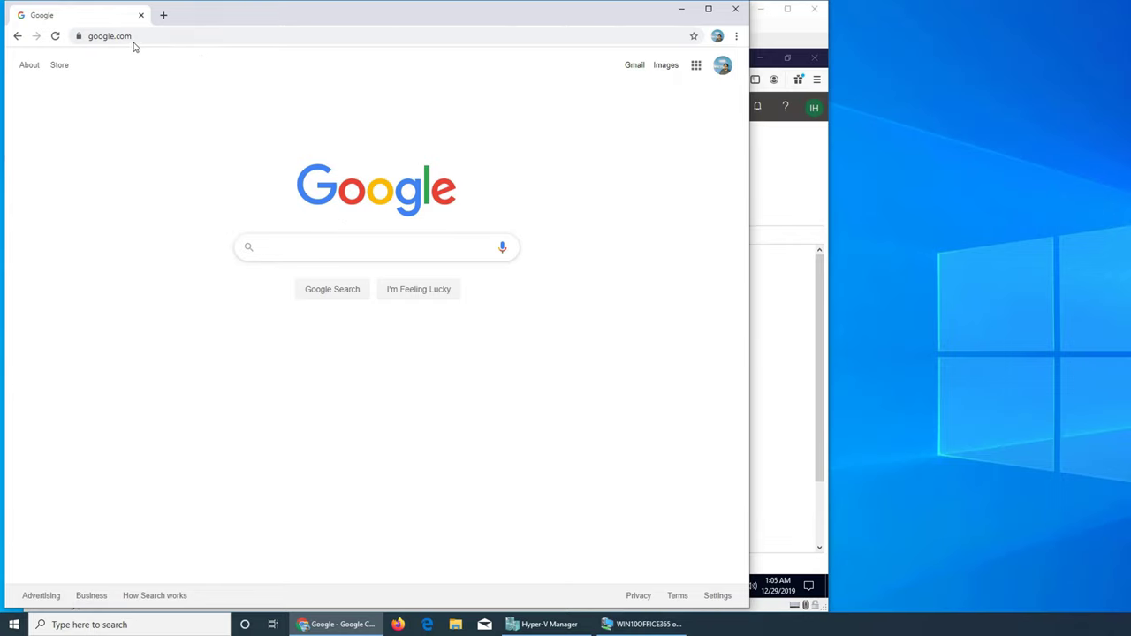
Step: Inspect the loaded page's full web address and open a second tab
left_click(124, 36)
double_click(123, 36)
triple_click(124, 36)
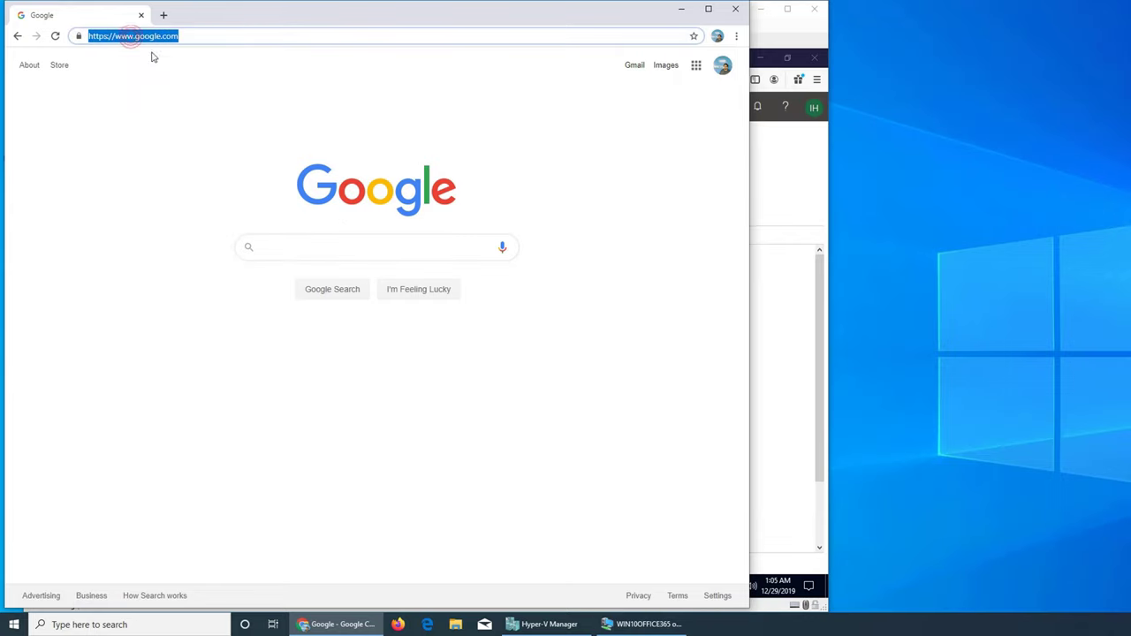
left_click(130, 63)
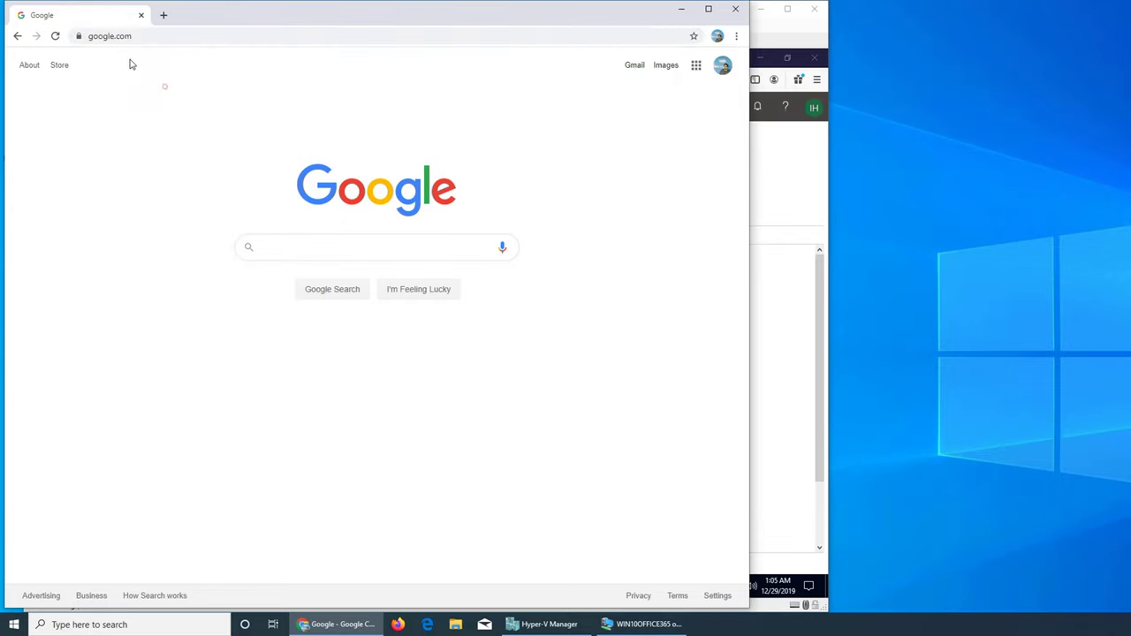
left_click(162, 15)
left_click(106, 15)
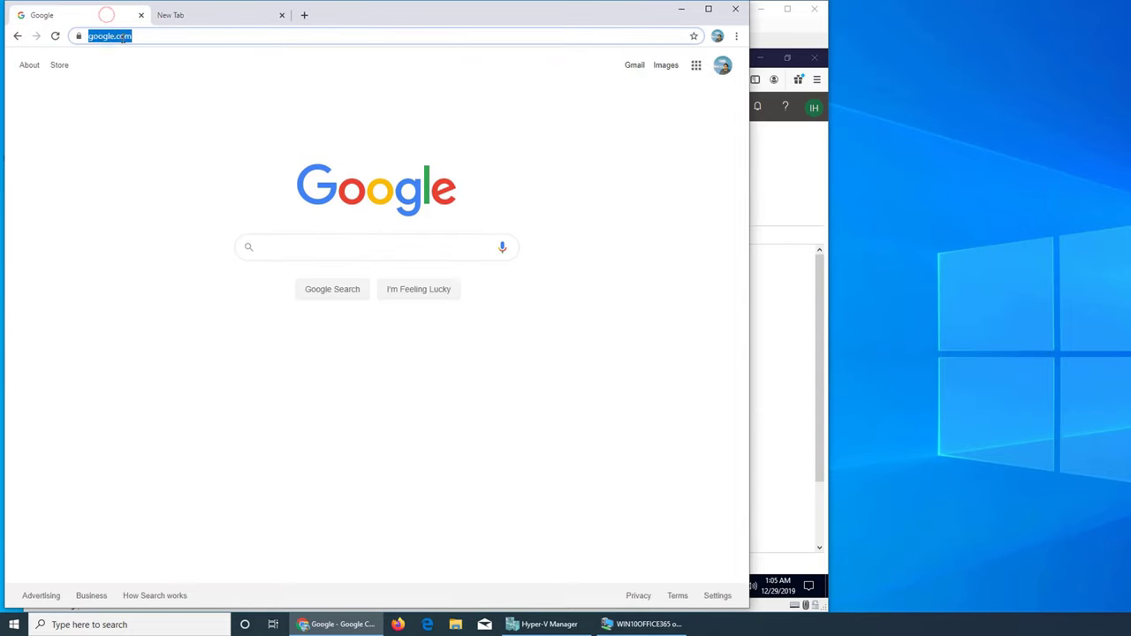
double_click(121, 37)
left_click(174, 18)
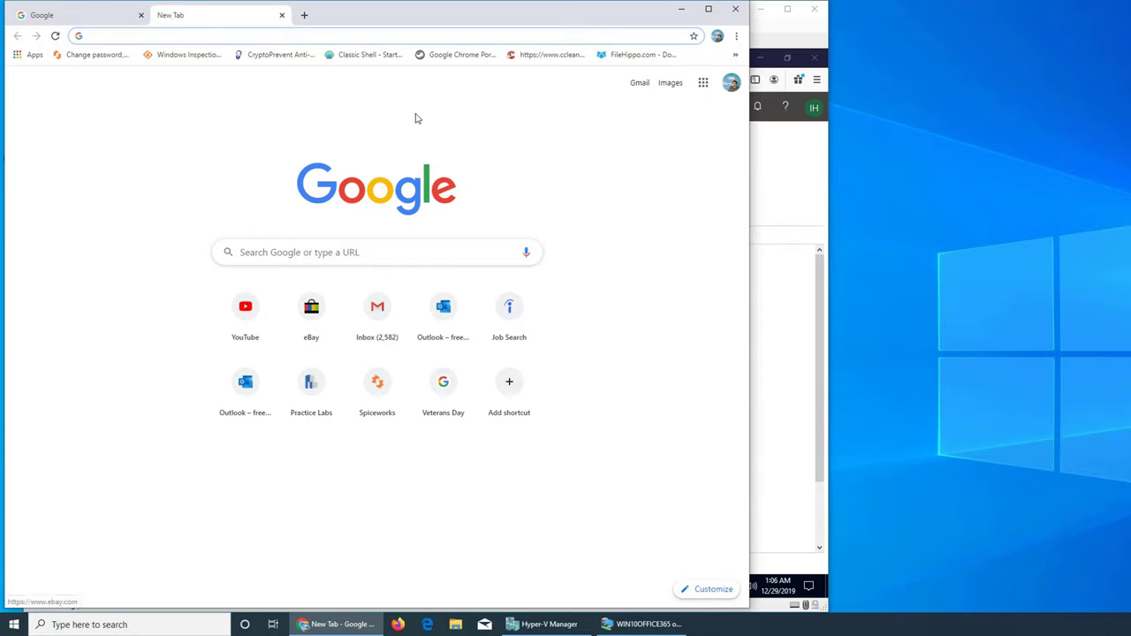
left_click(98, 34)
type("172")
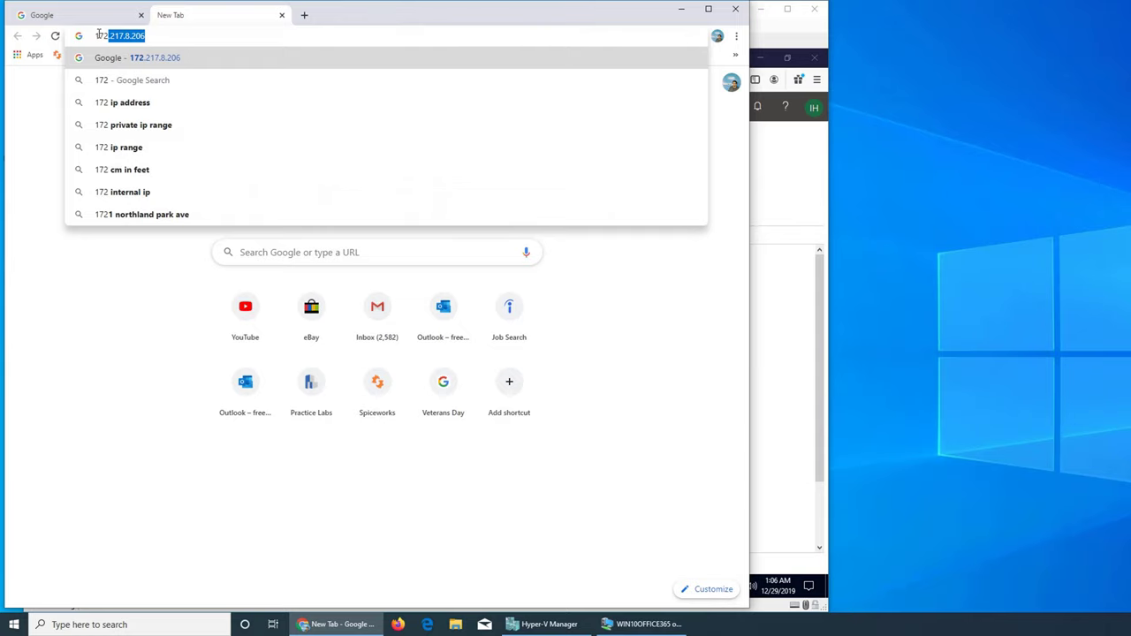
key("Right")
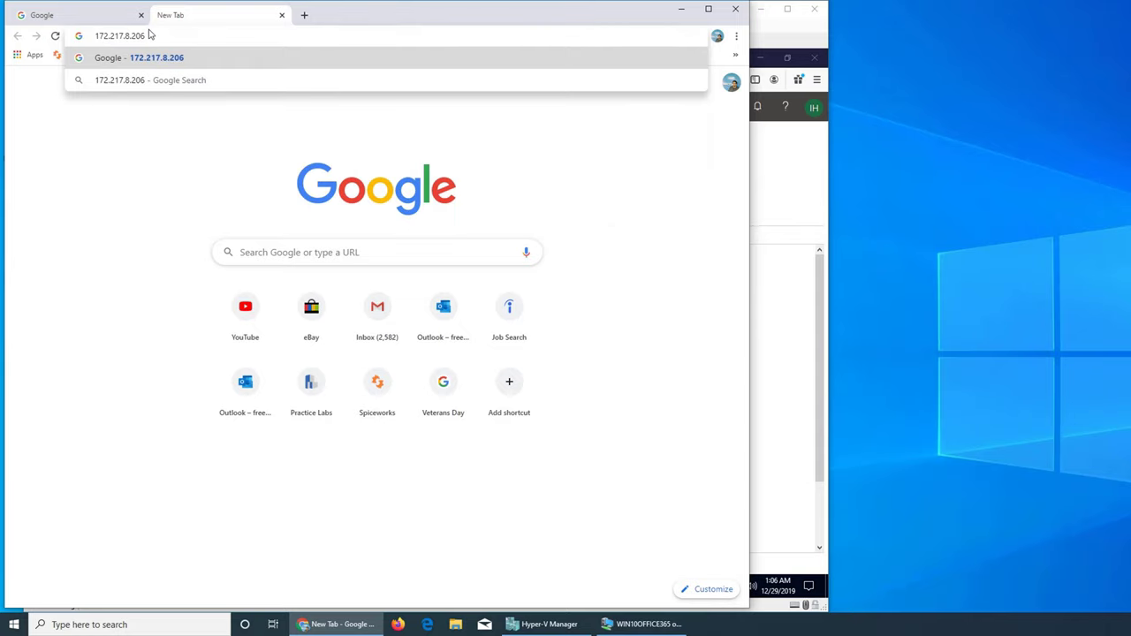
triple_click(129, 36)
key("ctrl+c")
key("BackSpace")
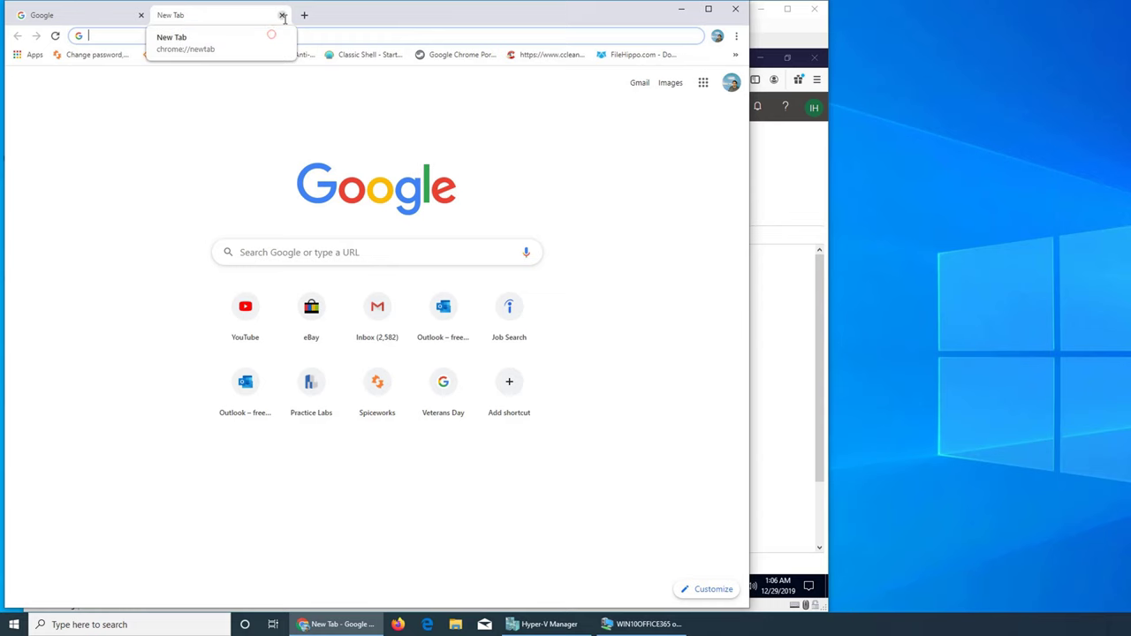
type("yahoo")
key("Return")
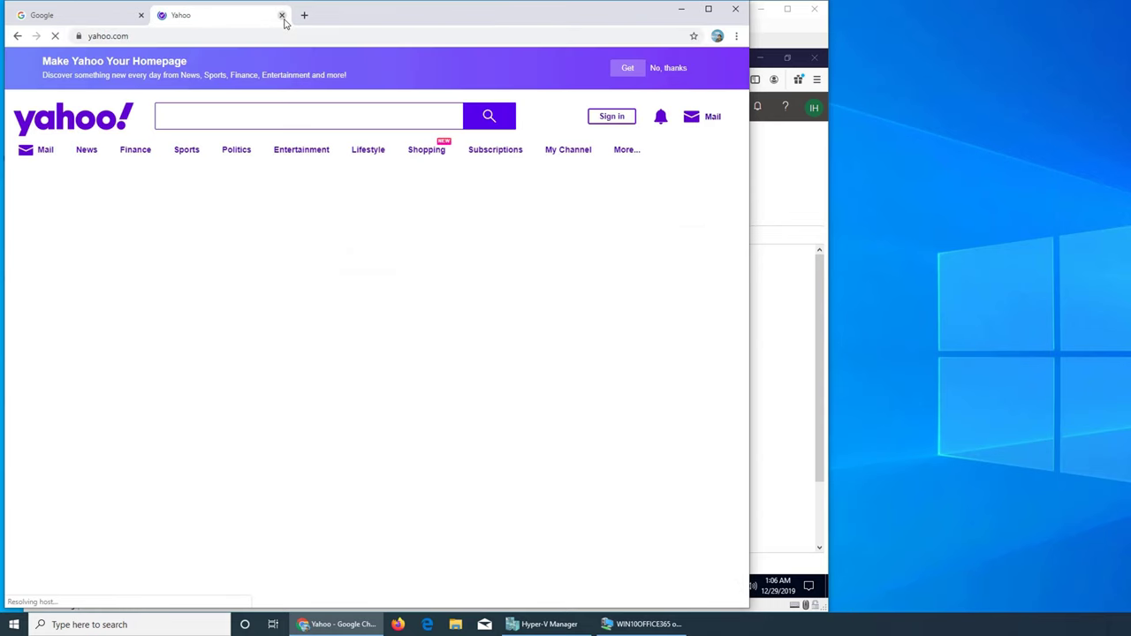
left_click(142, 36)
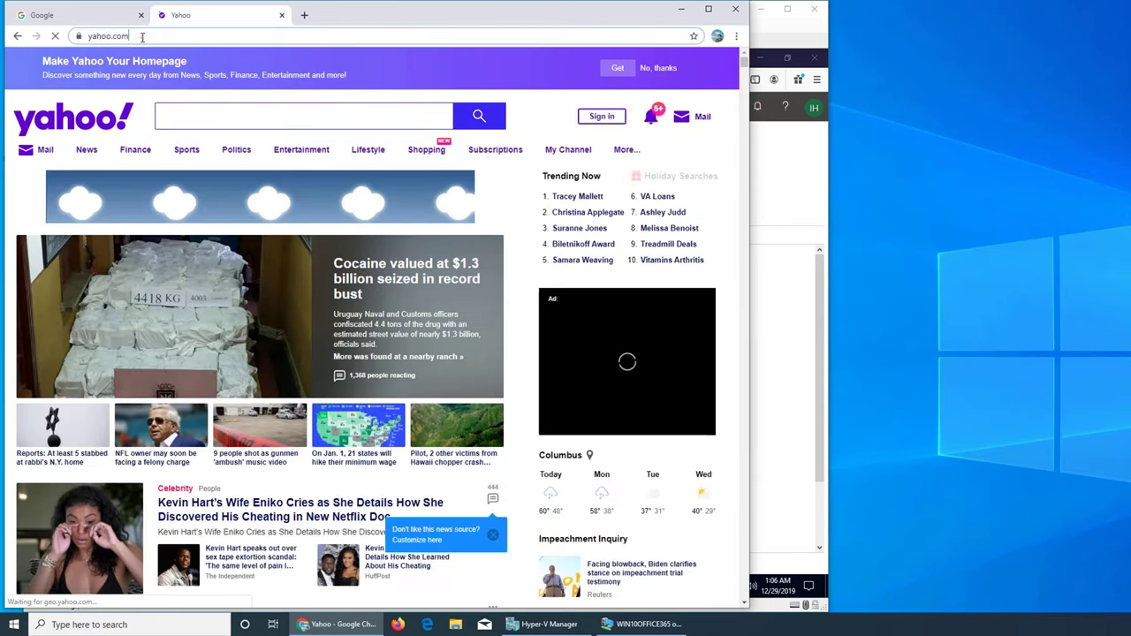
key("BackSpace")
key("ctrl+v")
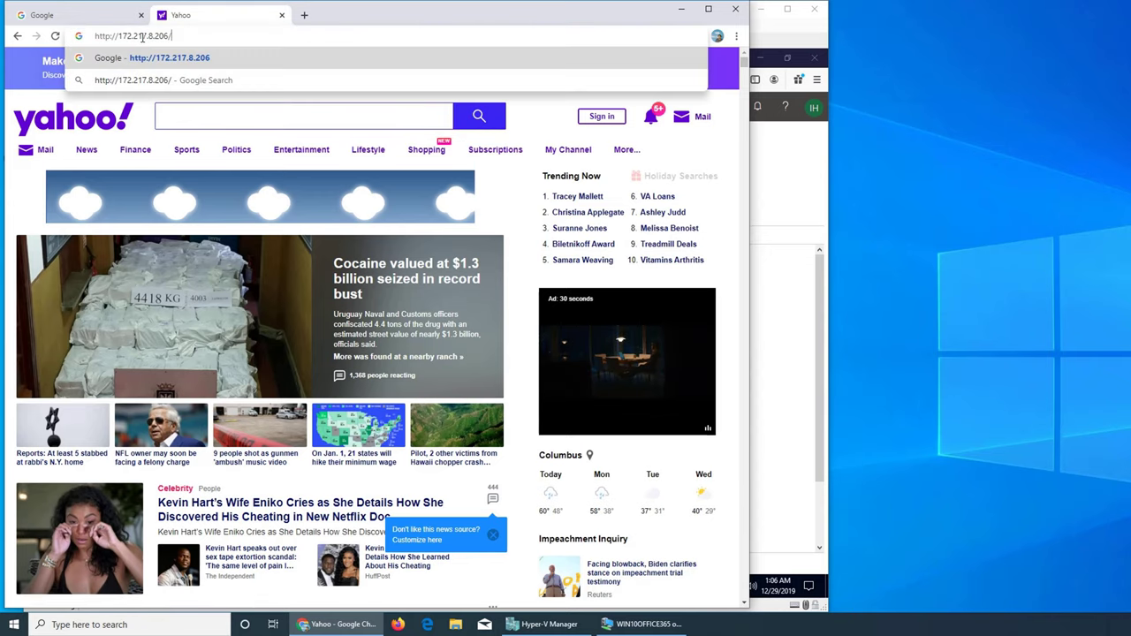
key("Return")
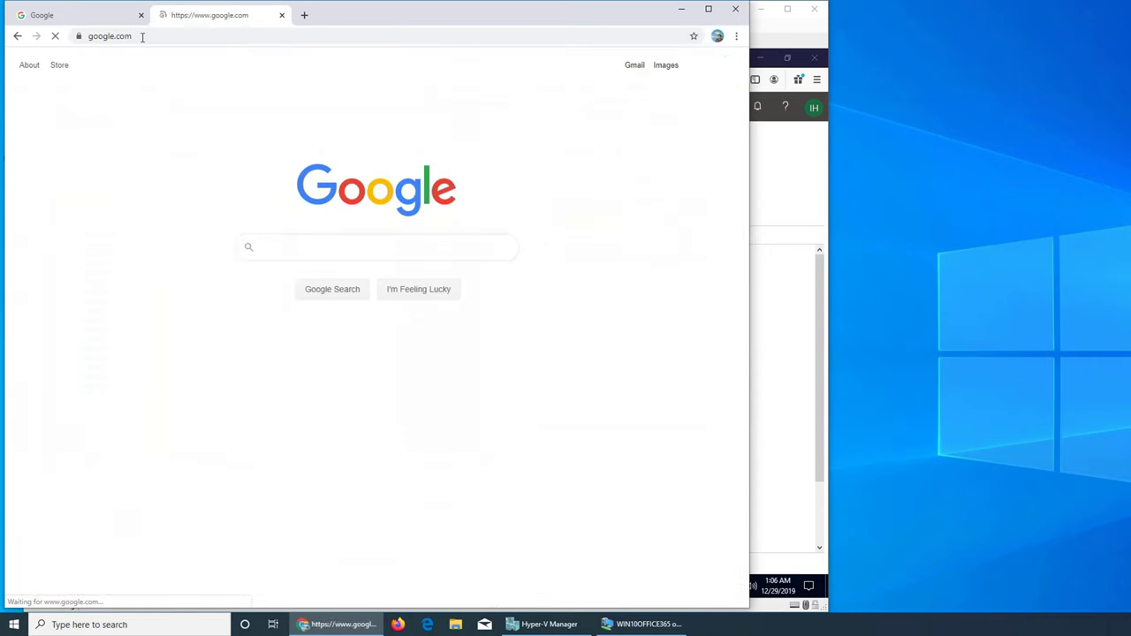
Step: Minimize Chrome to return to the Default policy's advanced options page
left_click(680, 9)
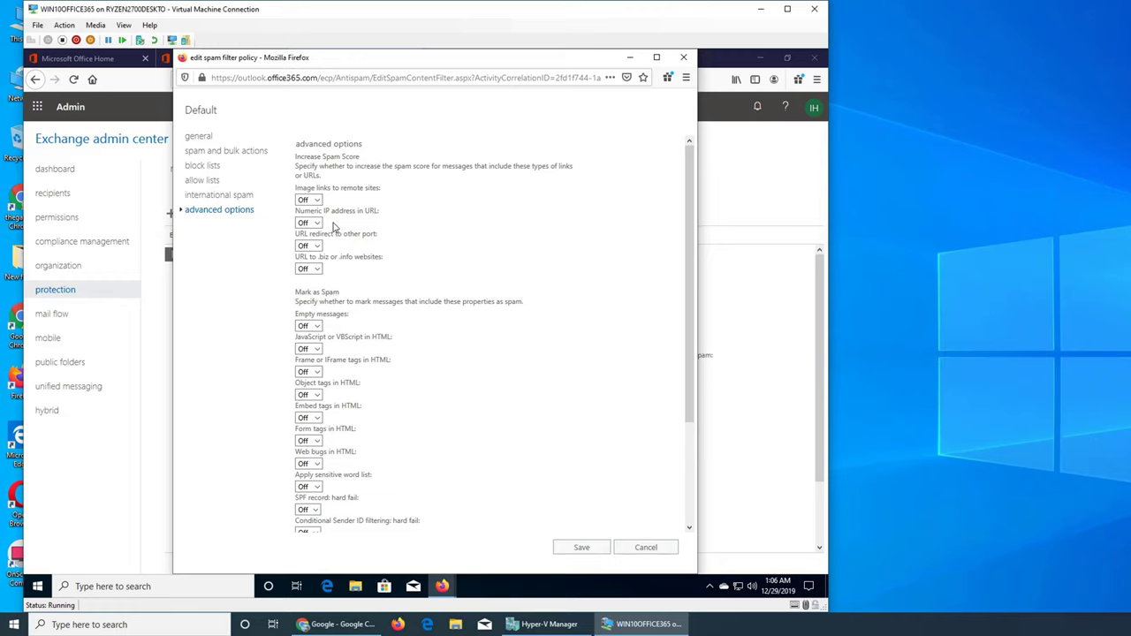
mouse_move(335, 624)
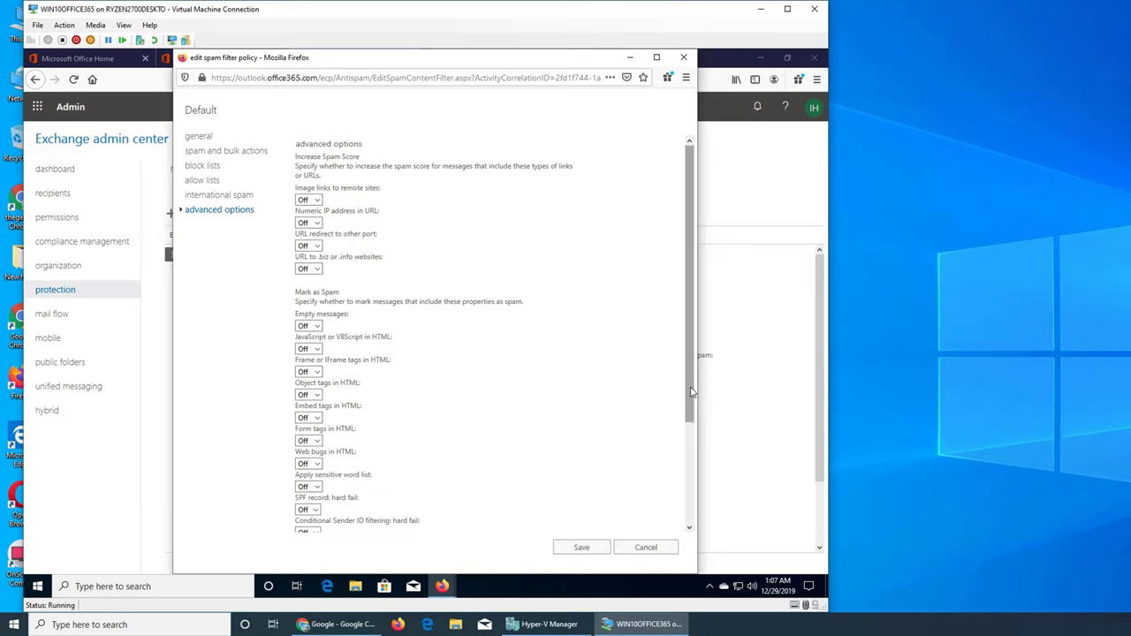
left_click_drag(689, 391, 682, 491)
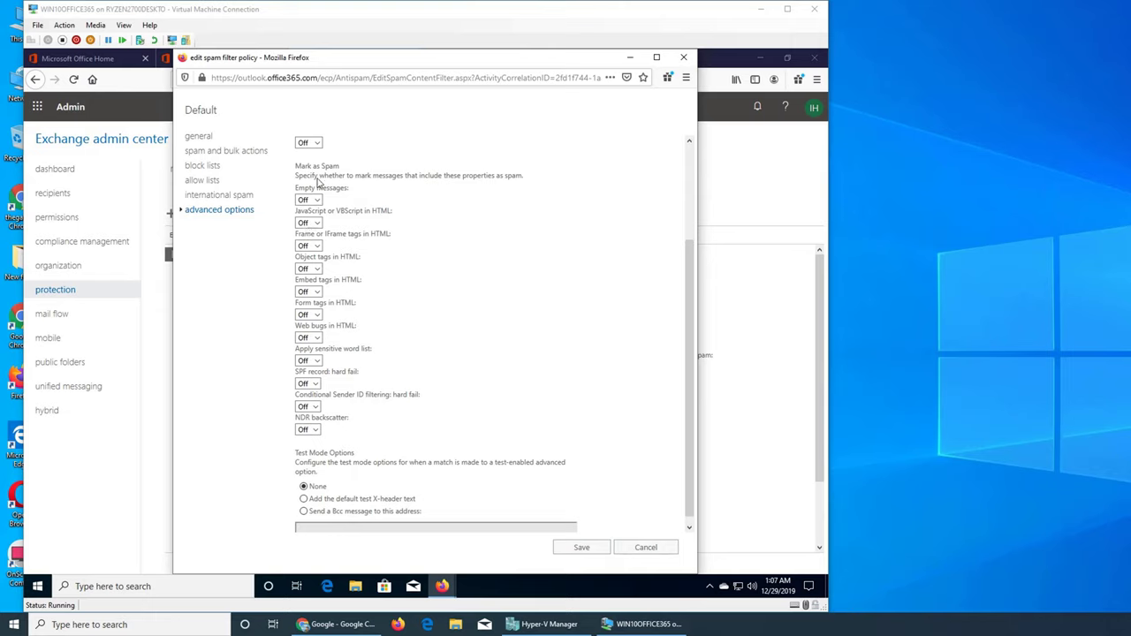
scroll(467, 242, "up", 3)
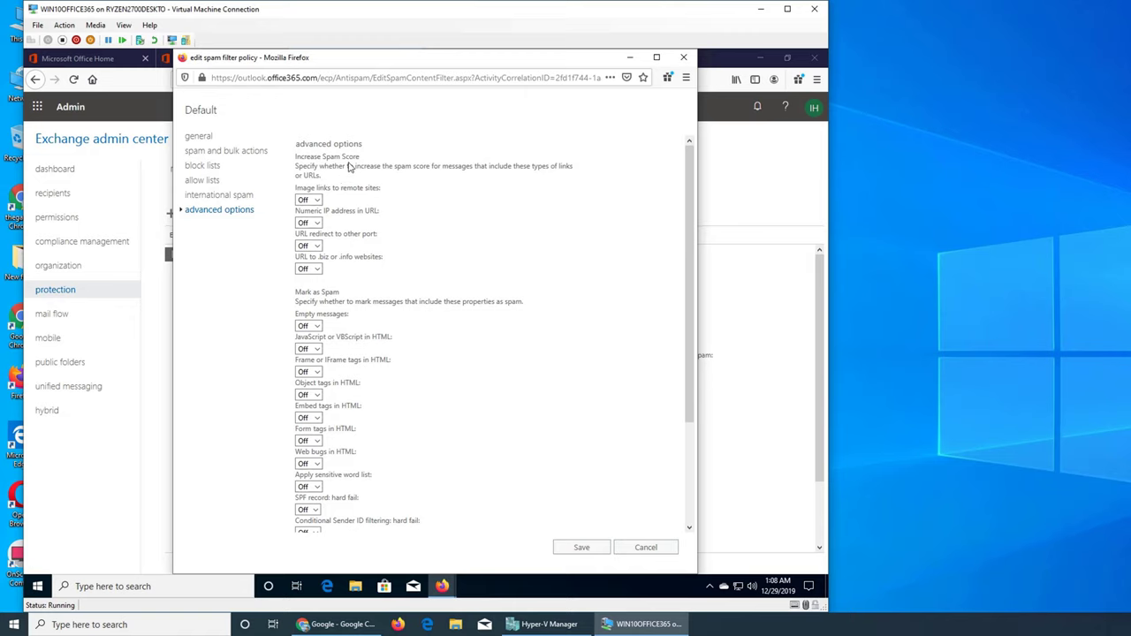
scroll(351, 168, "down", 3)
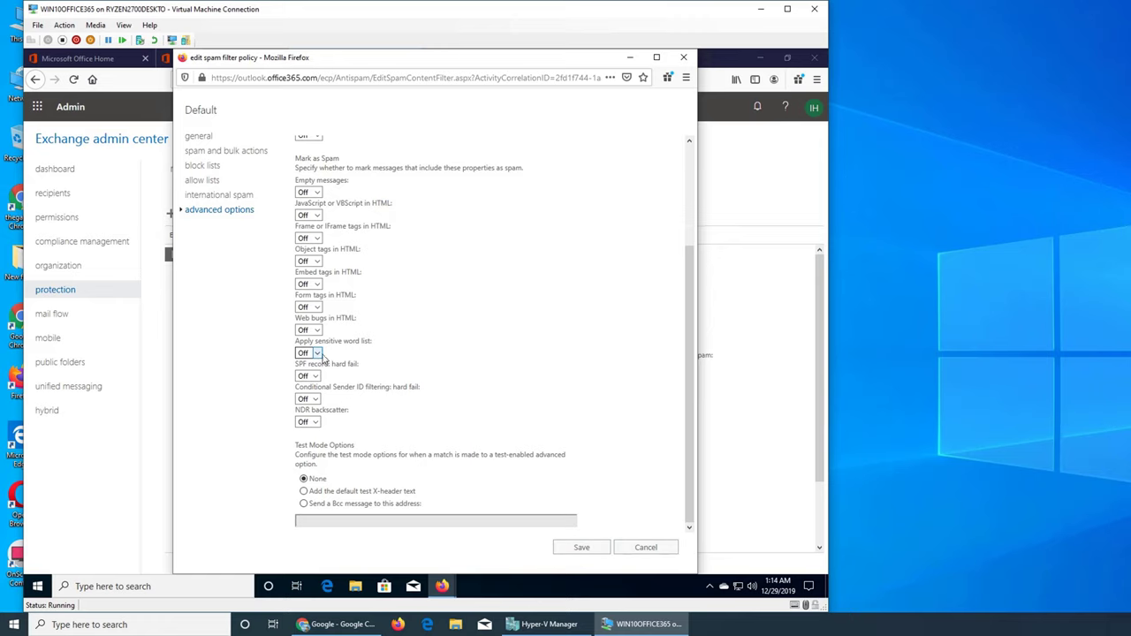
Step: Cycle Apply sensitive word list through Test and Off, finally leaving it On
left_click(314, 353)
left_click(304, 379)
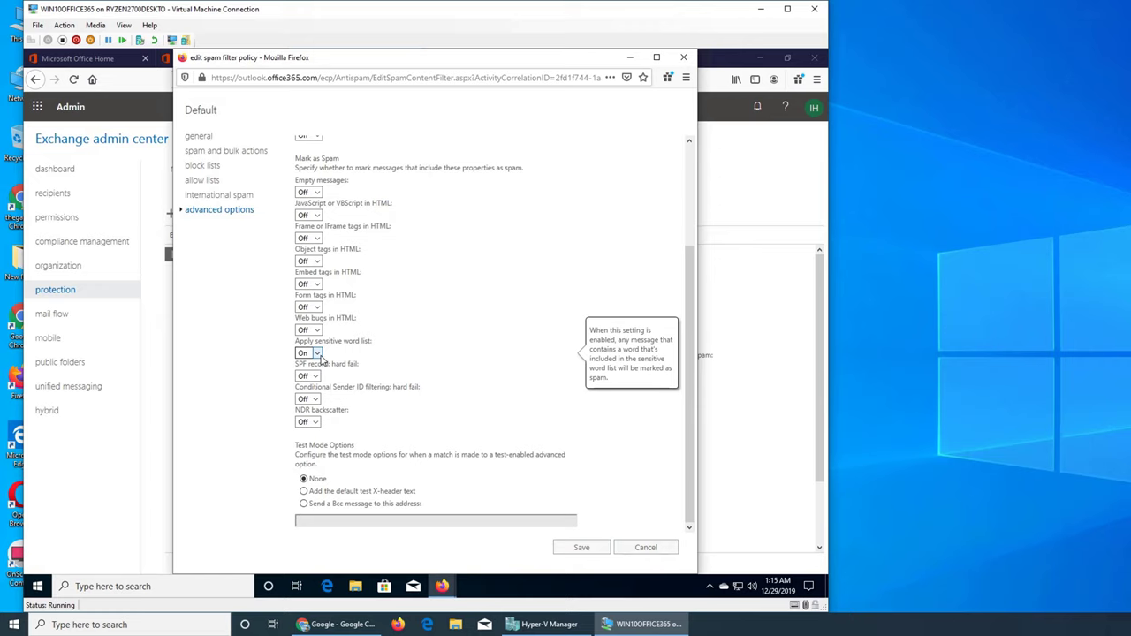
left_click(318, 354)
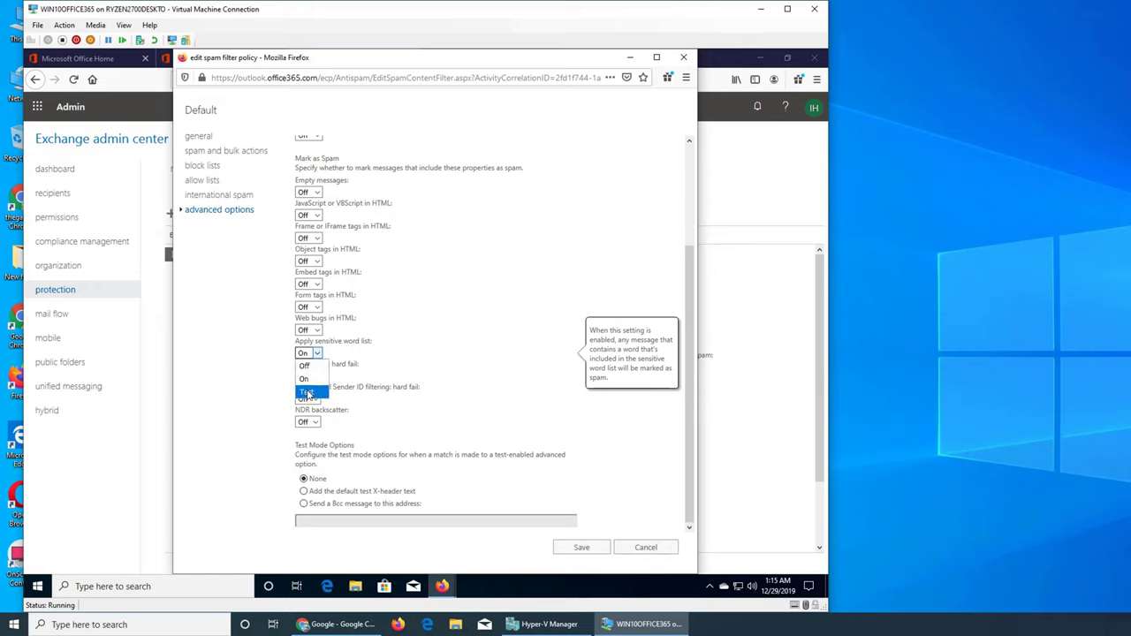
left_click(323, 385)
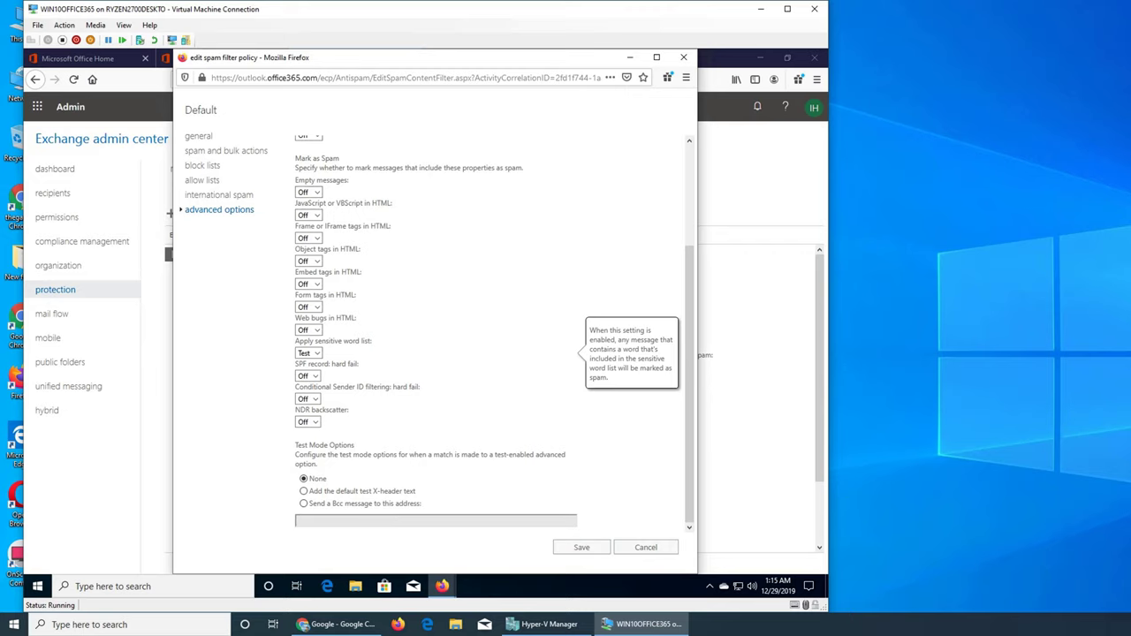
left_click(314, 353)
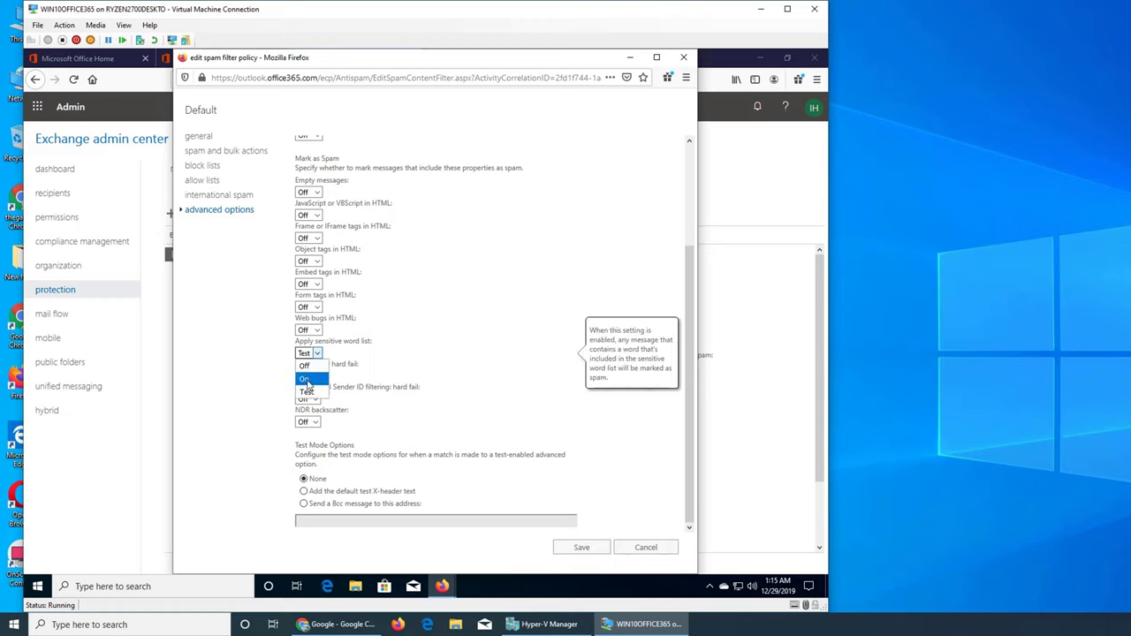
left_click(307, 379)
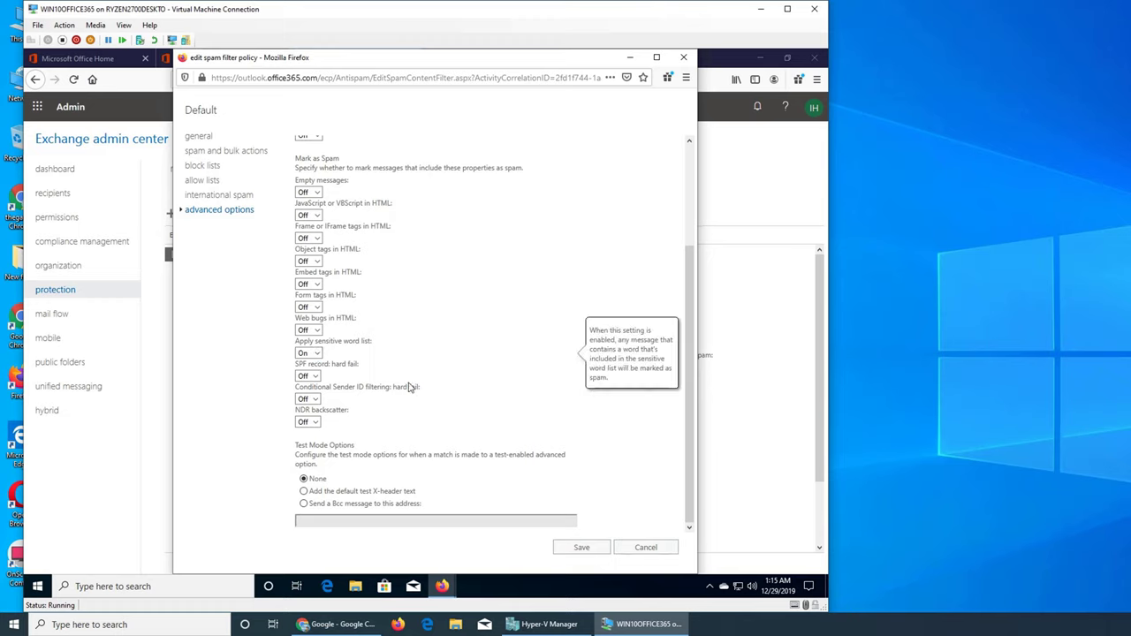
left_click(315, 355)
left_click(309, 366)
left_click(315, 354)
left_click(313, 379)
left_click(296, 422)
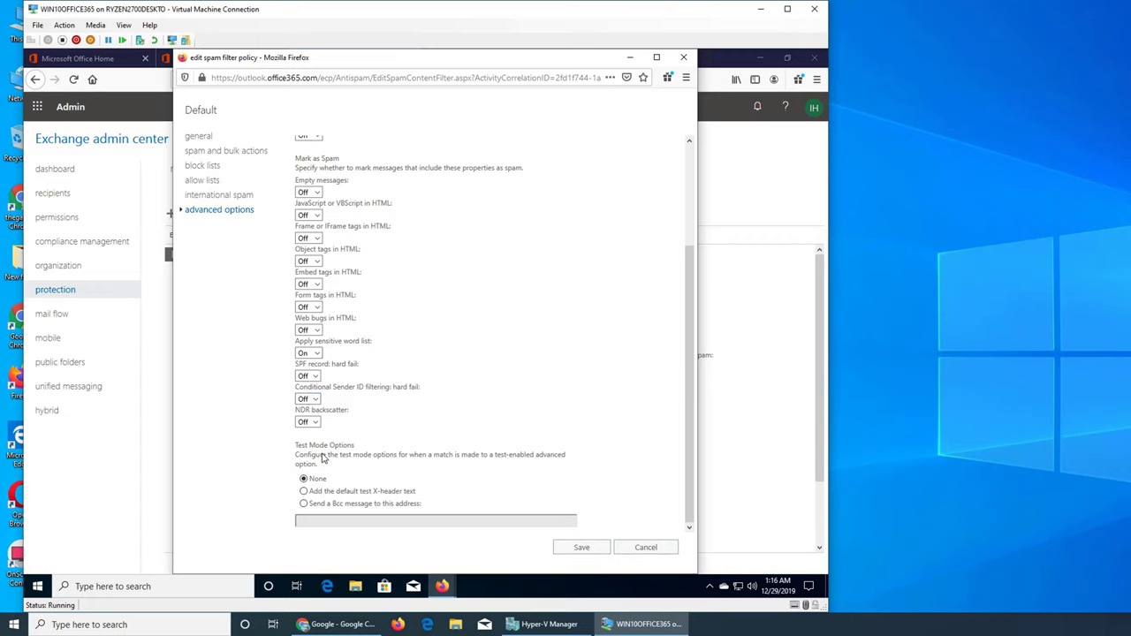
left_click(309, 354)
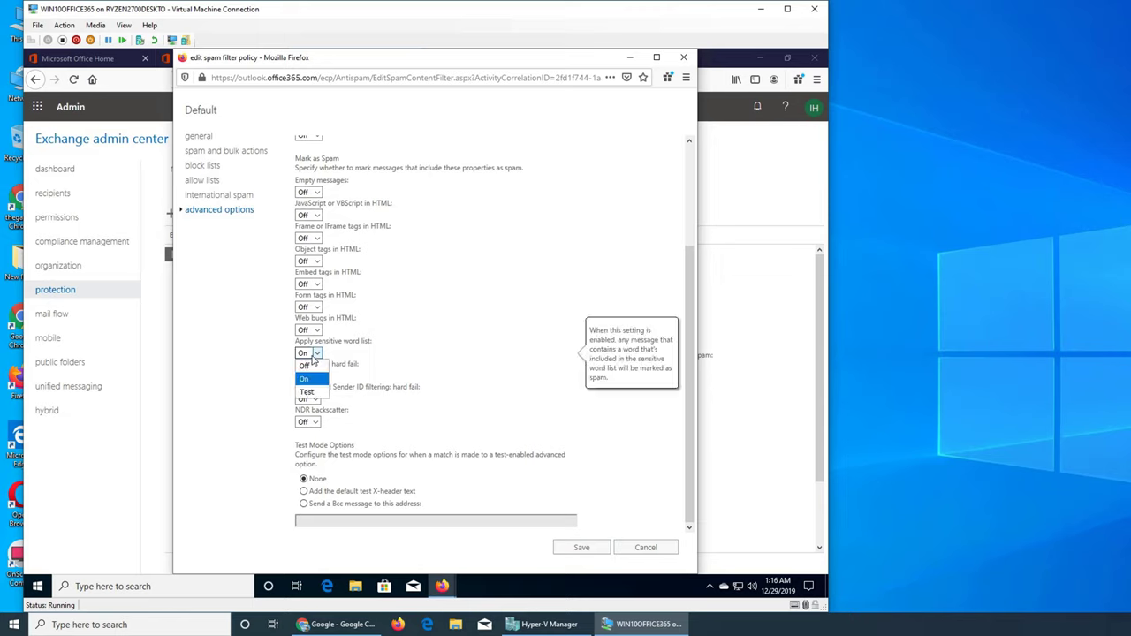
left_click(336, 407)
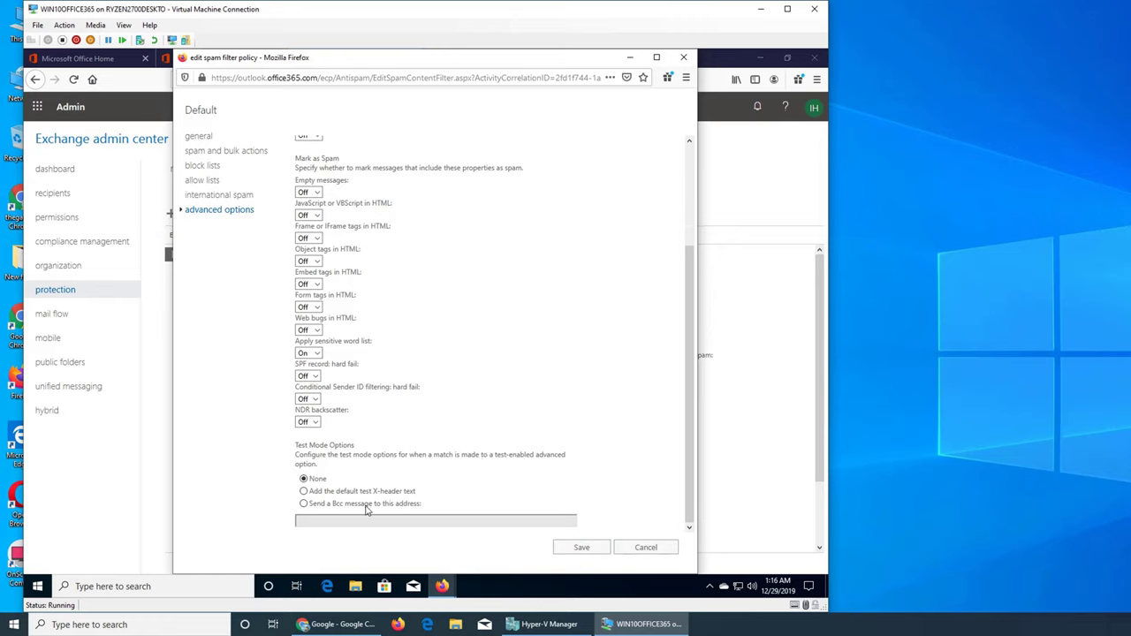
mouse_move(366, 511)
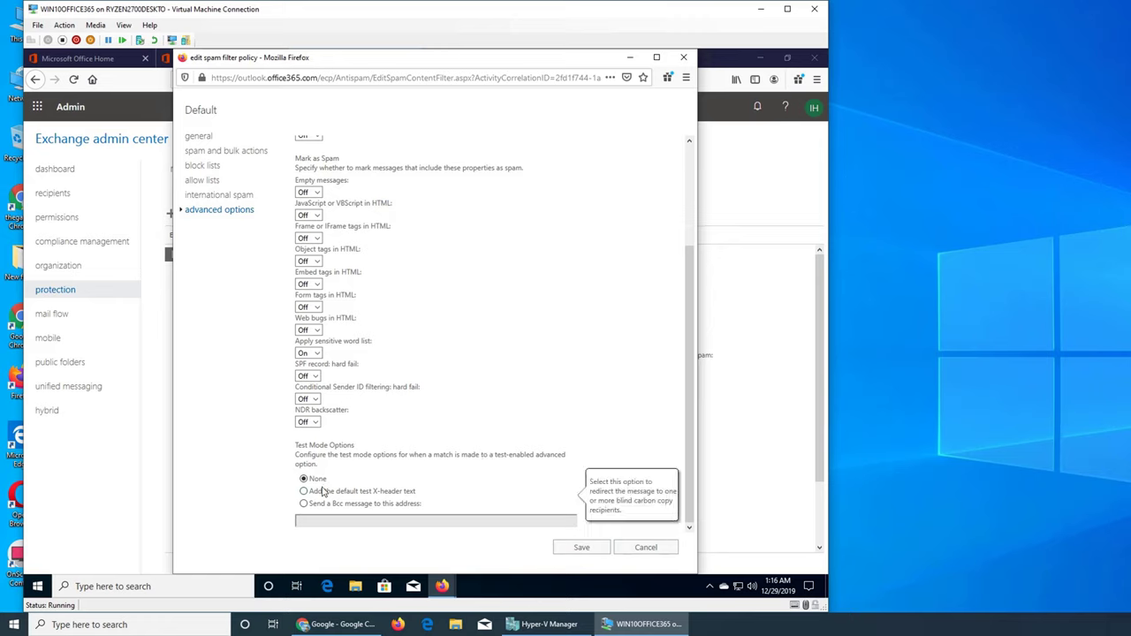
Step: Save the Default spam filter policy changes and view the outbound spam page's relocation notice
mouse_move(323, 492)
left_click(584, 548)
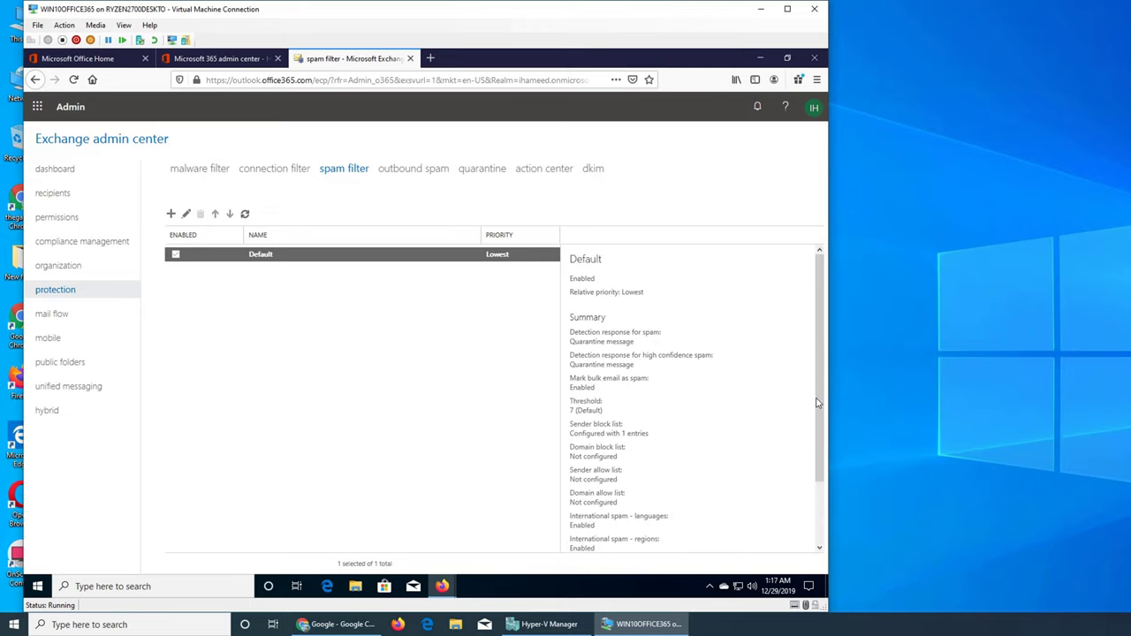
left_click_drag(819, 403, 824, 510)
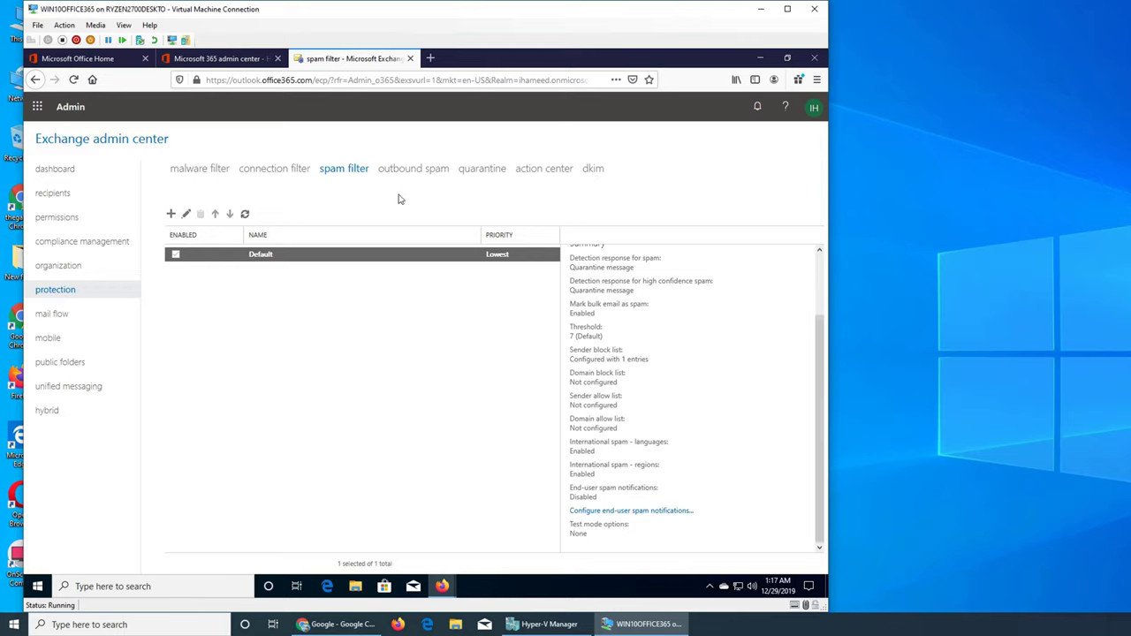
left_click(415, 168)
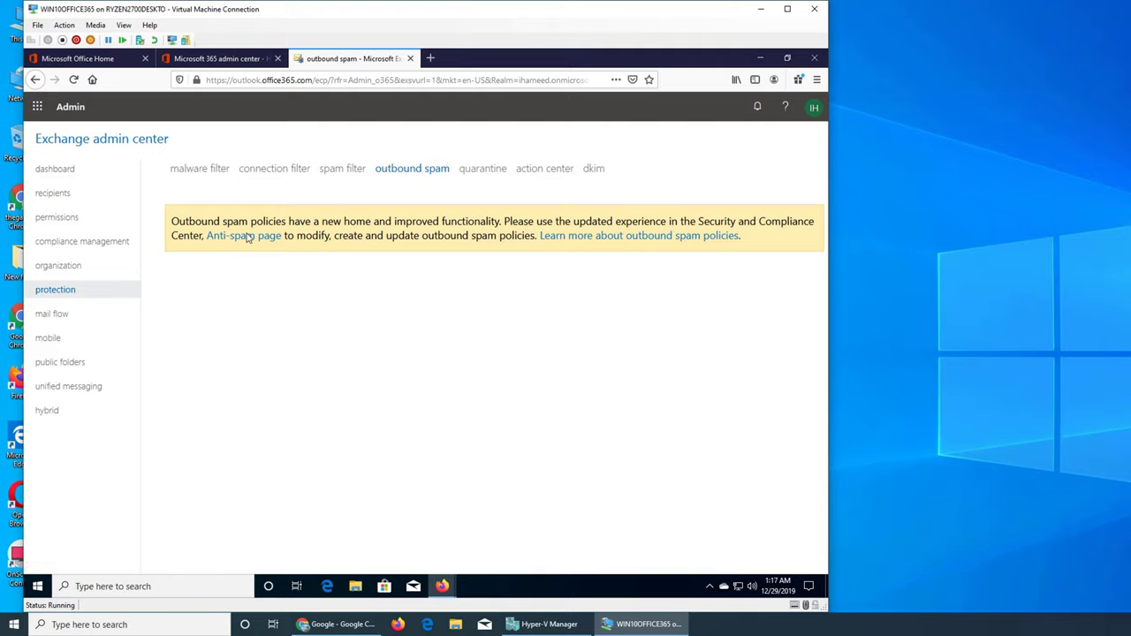
Step: Follow the notice's Anti-spam page link to Security & Compliance anti-spam settings in a new tab
left_click(247, 237)
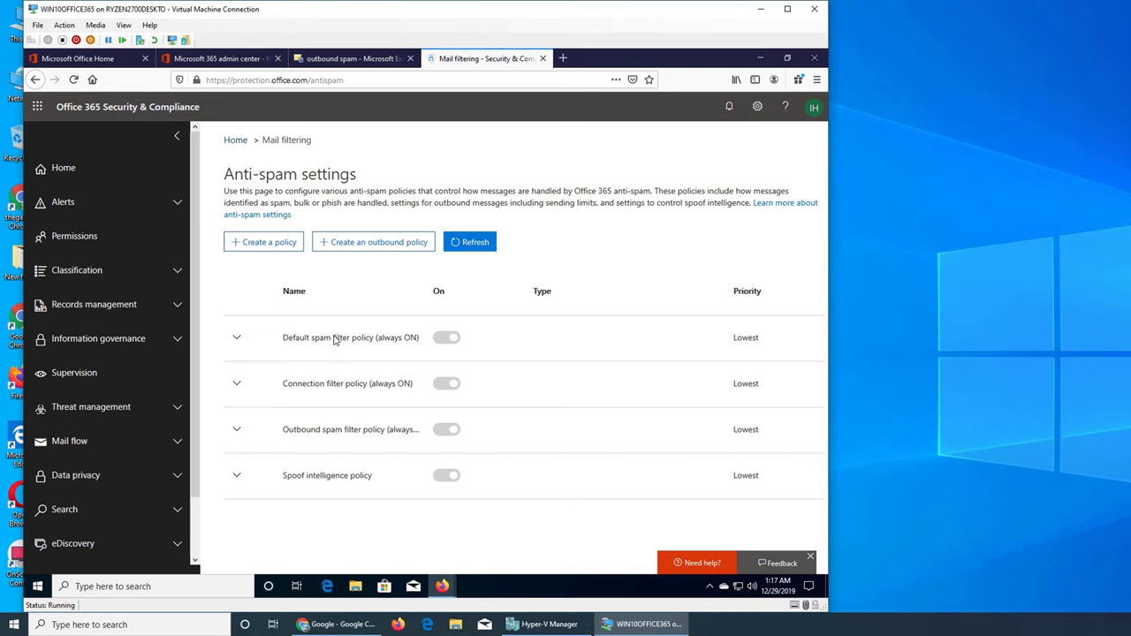
Step: Compare the Exchange admin center spam filter list against the Anti-spam settings tab
left_click(320, 62)
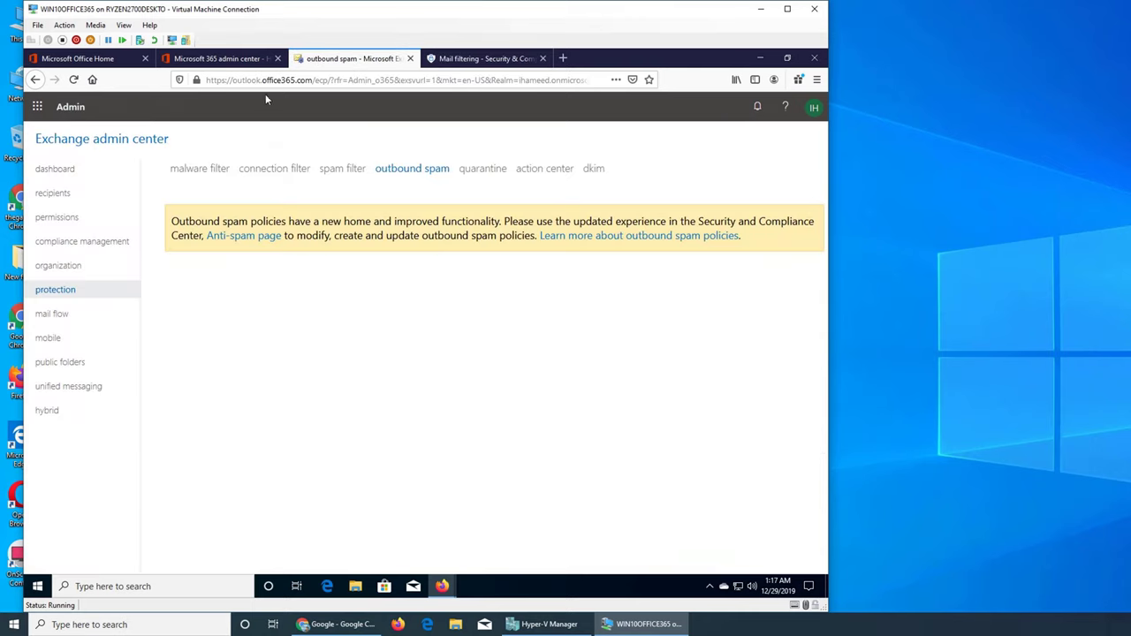
left_click(446, 64)
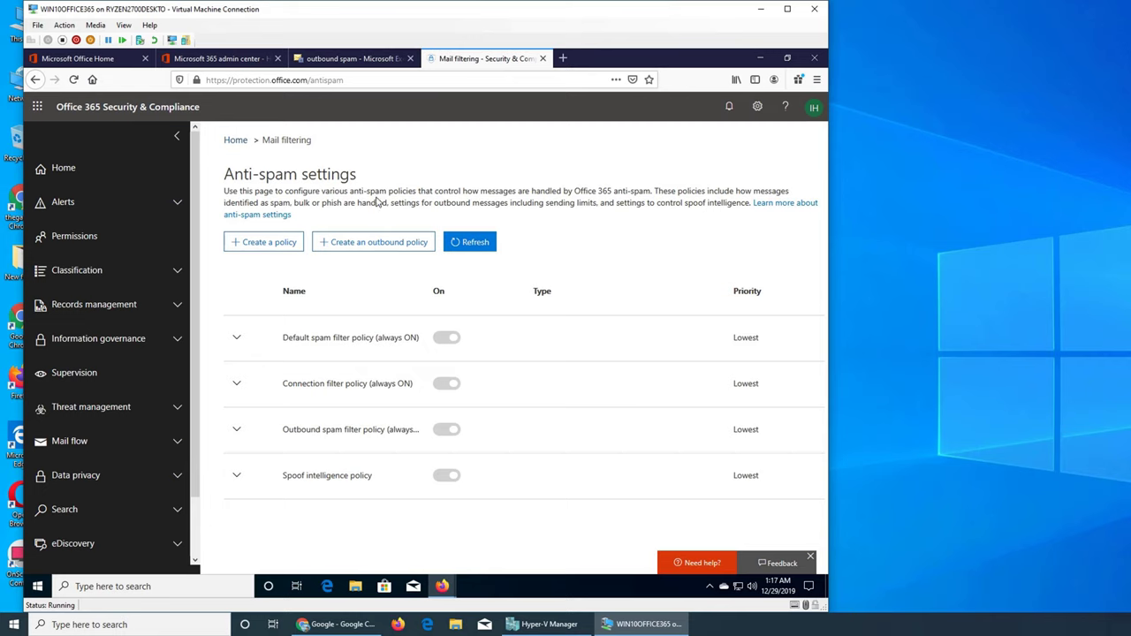
left_click(349, 58)
left_click(344, 170)
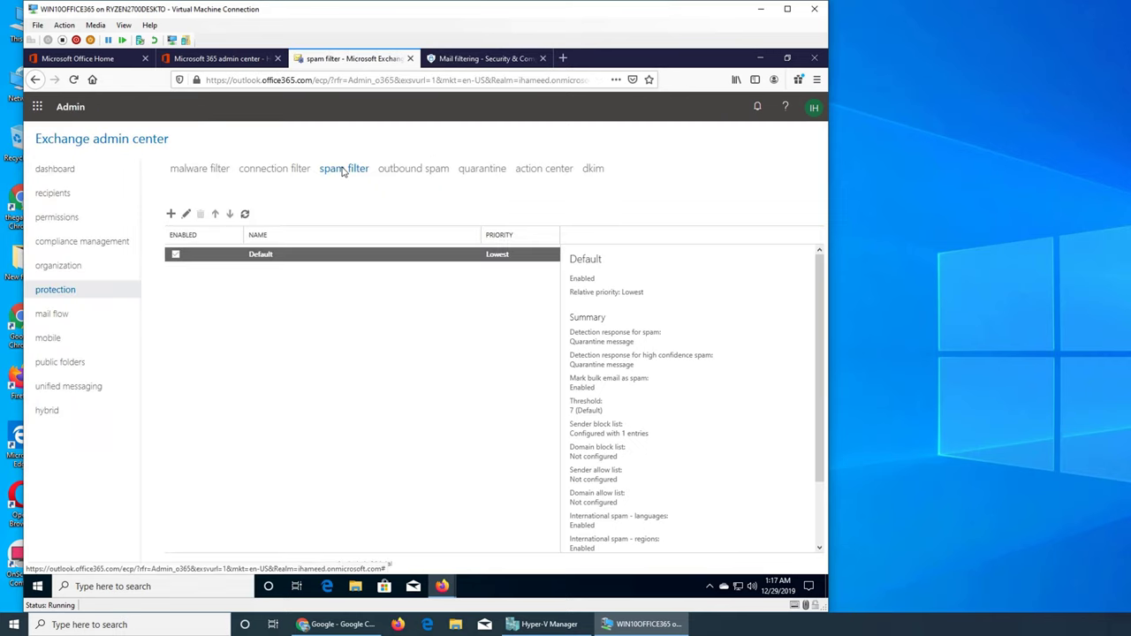
Step: Expand the Default spam filter policy summary showing threshold 7 and international spam settings On
left_click(500, 60)
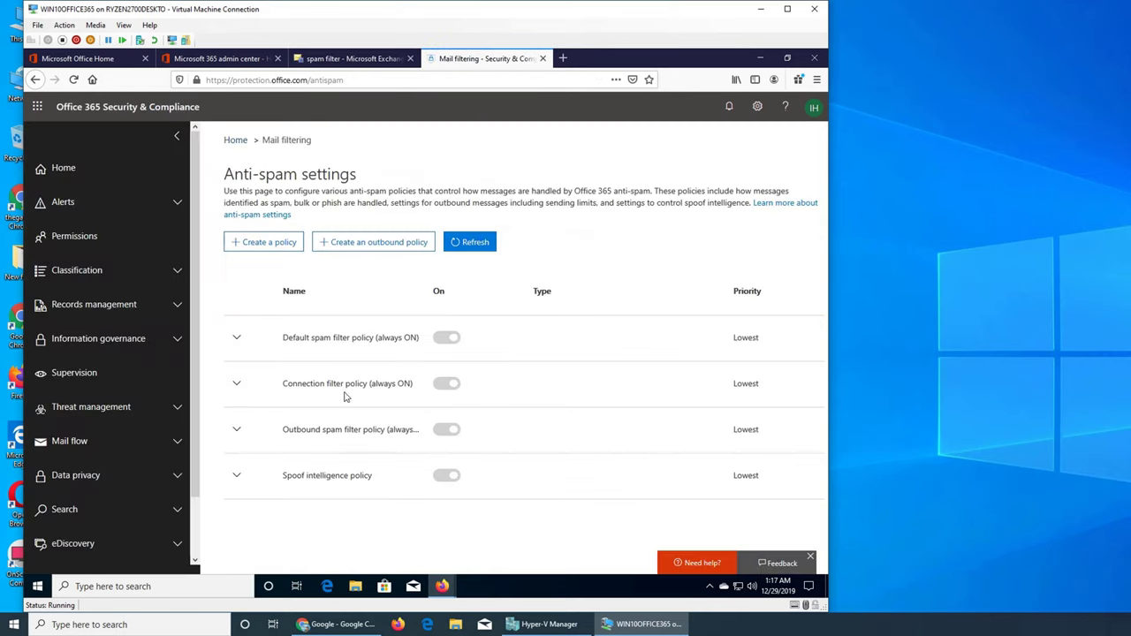
left_click(237, 340)
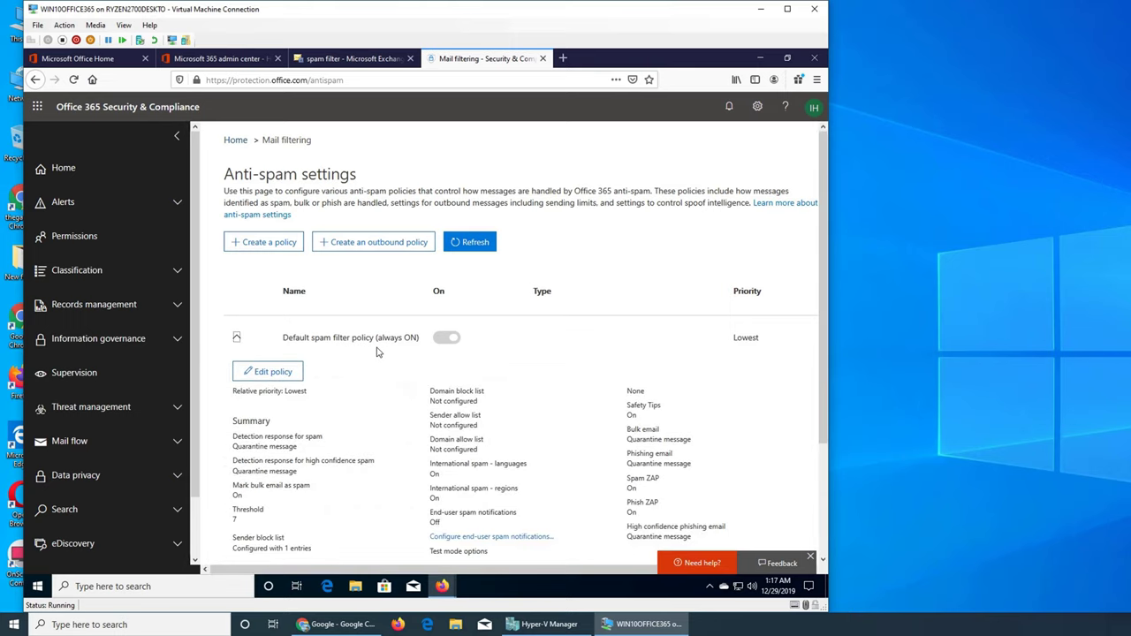
scroll(380, 350, "down", 3)
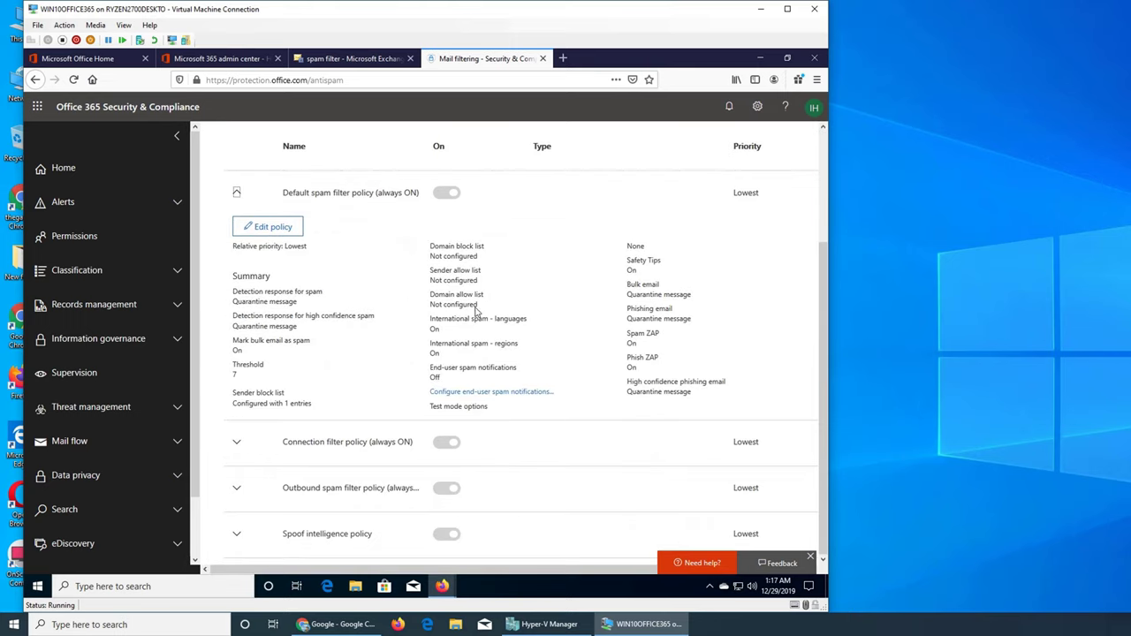